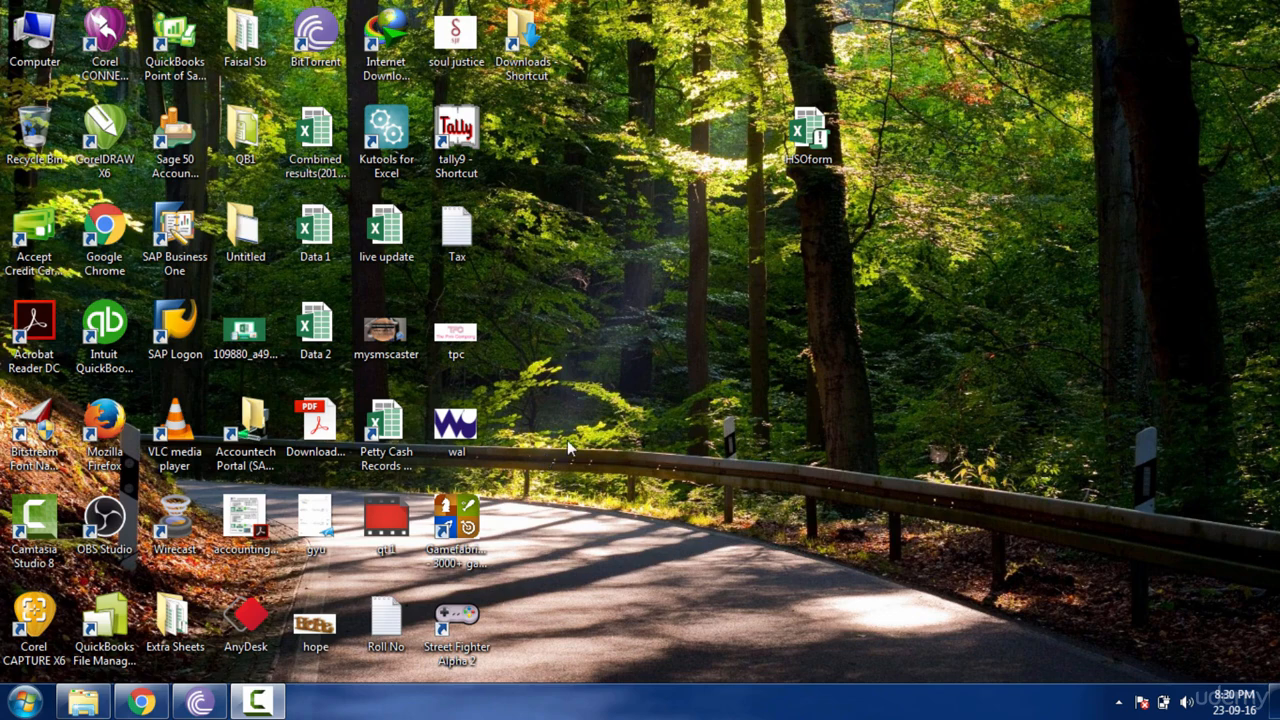
Step: Start Excel and create a new blank workbook
click(24, 702)
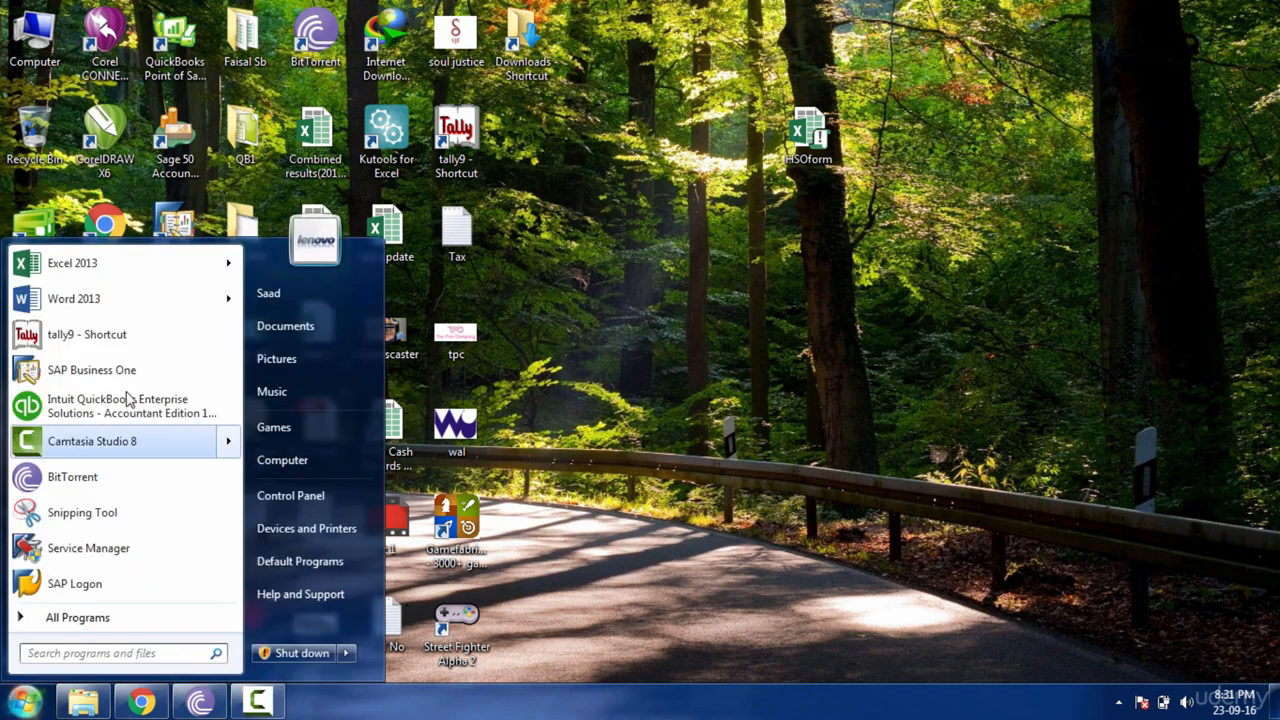
mouse_move(138, 263)
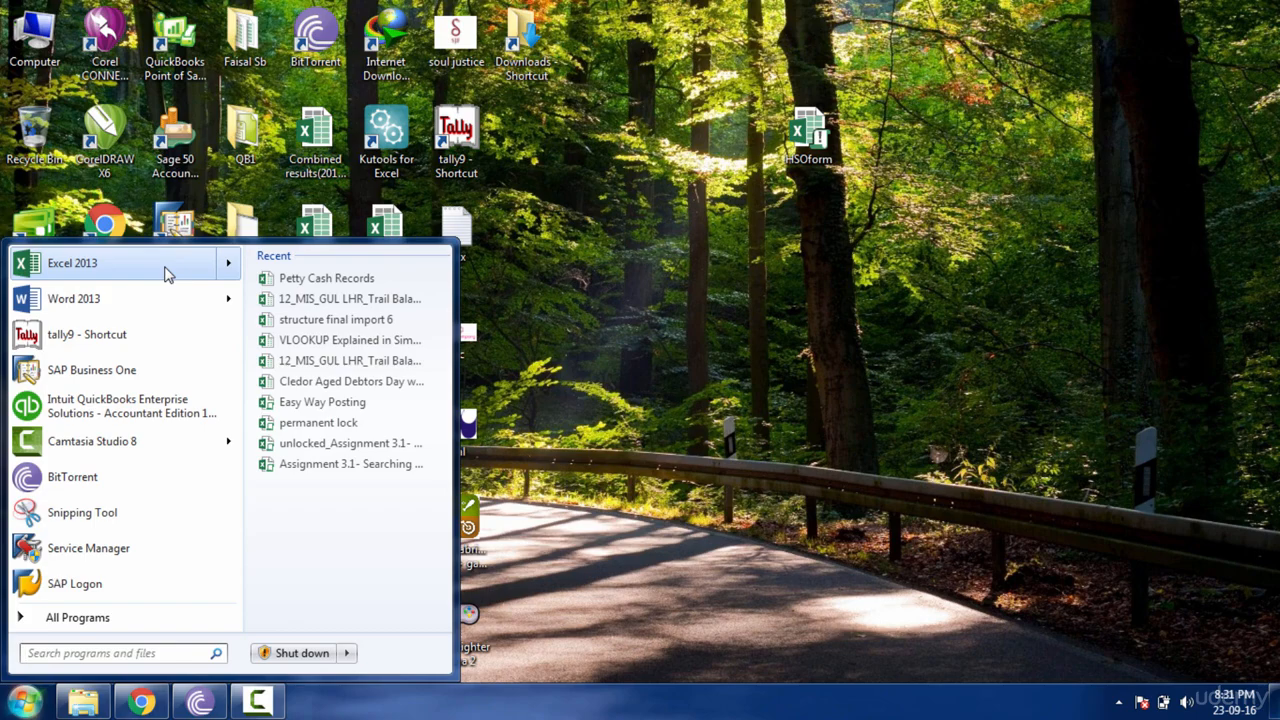
click(138, 265)
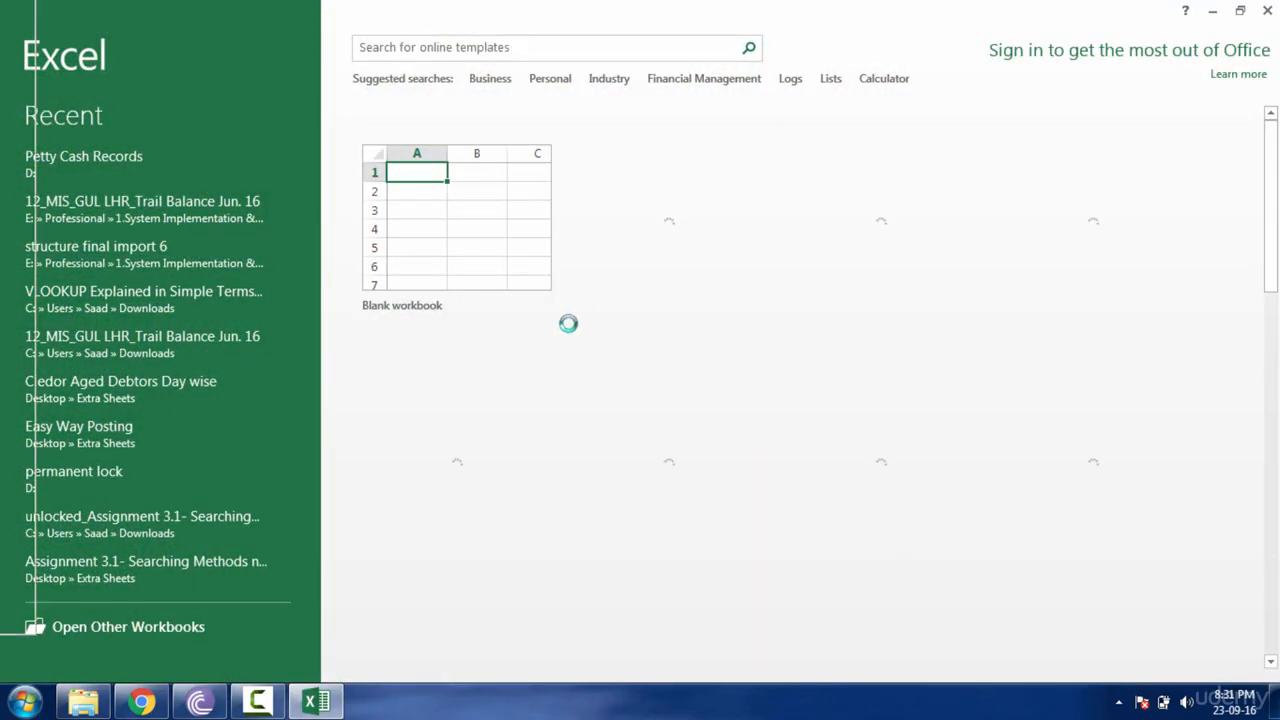
click(477, 235)
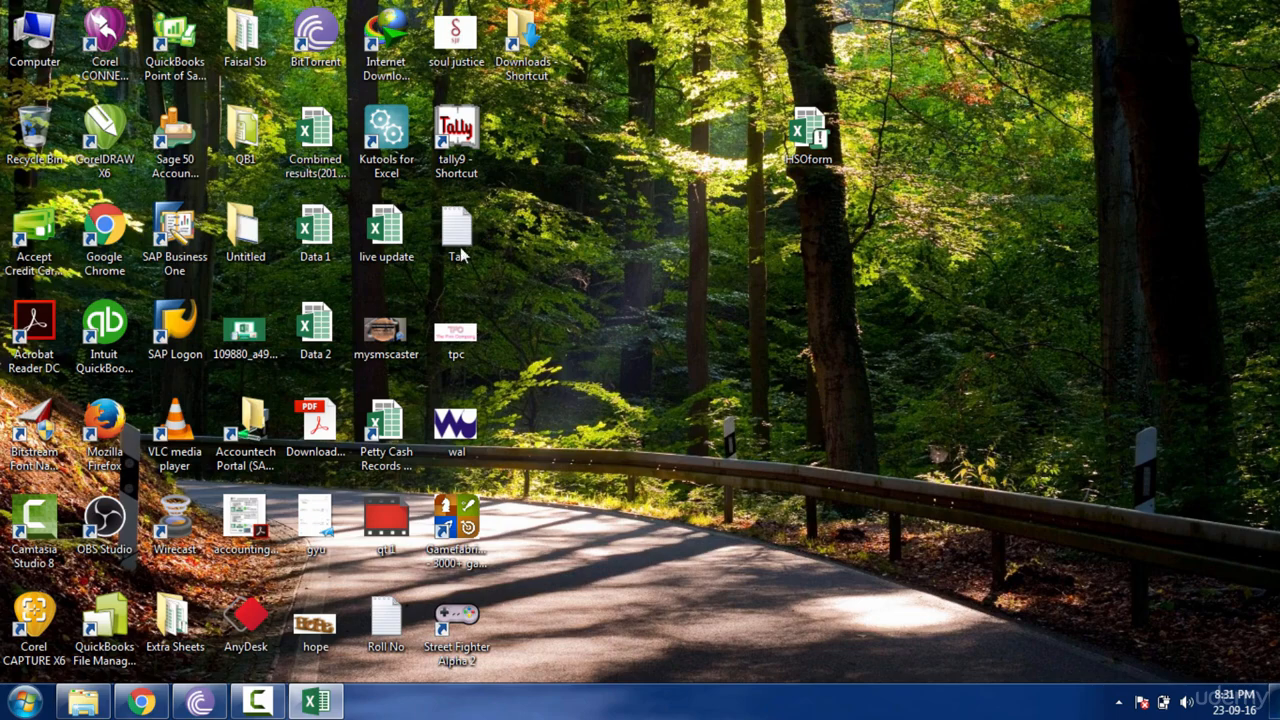
click(322, 702)
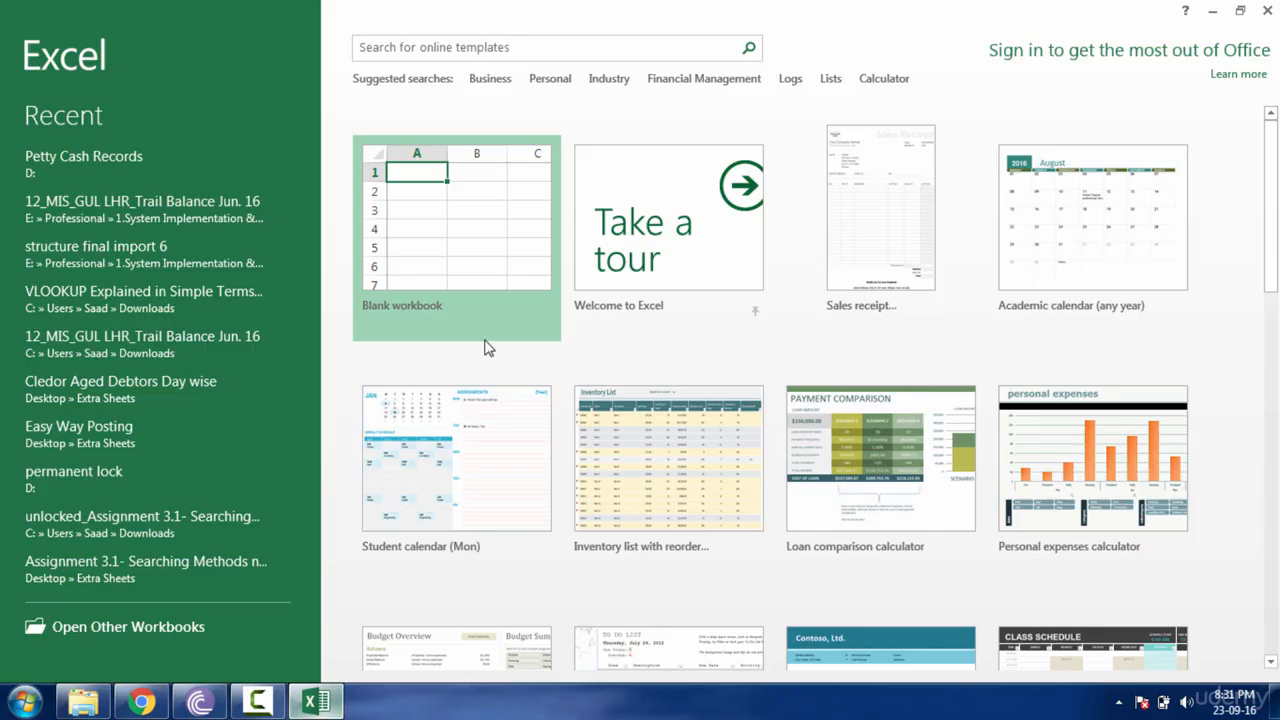
click(471, 251)
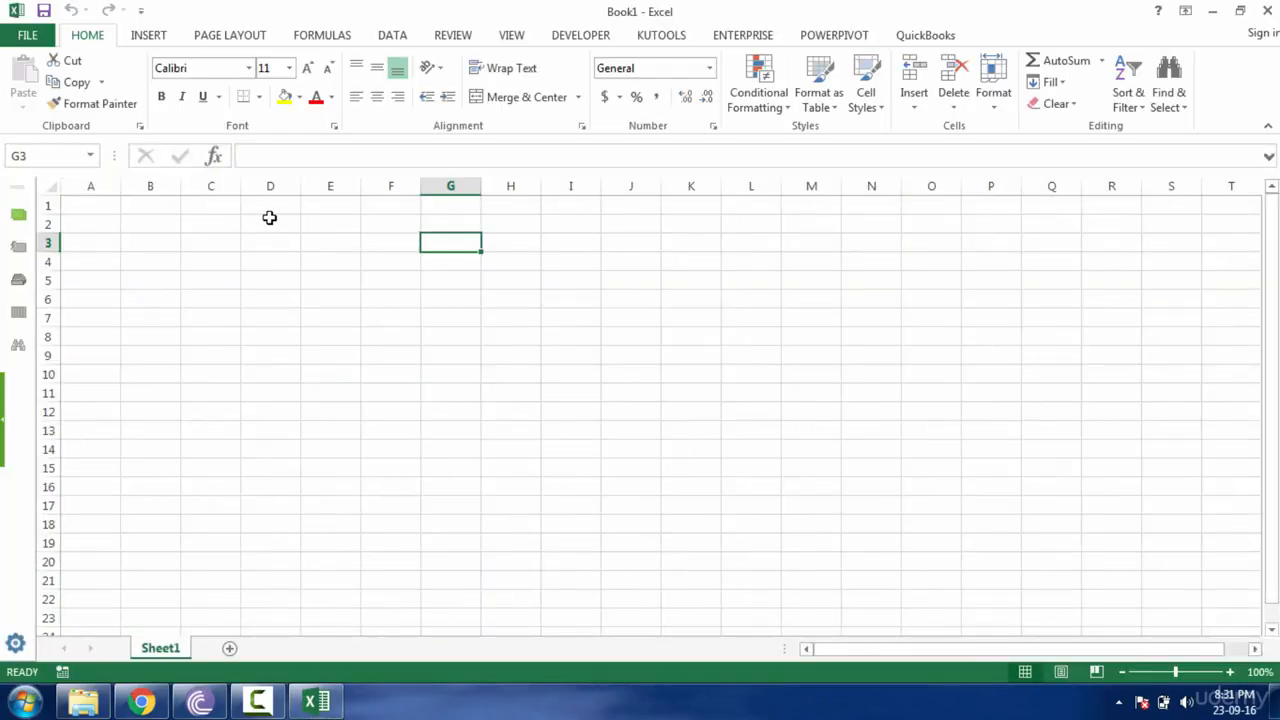
Step: Rename the worksheet Sheet1 as Marksheet
click(158, 205)
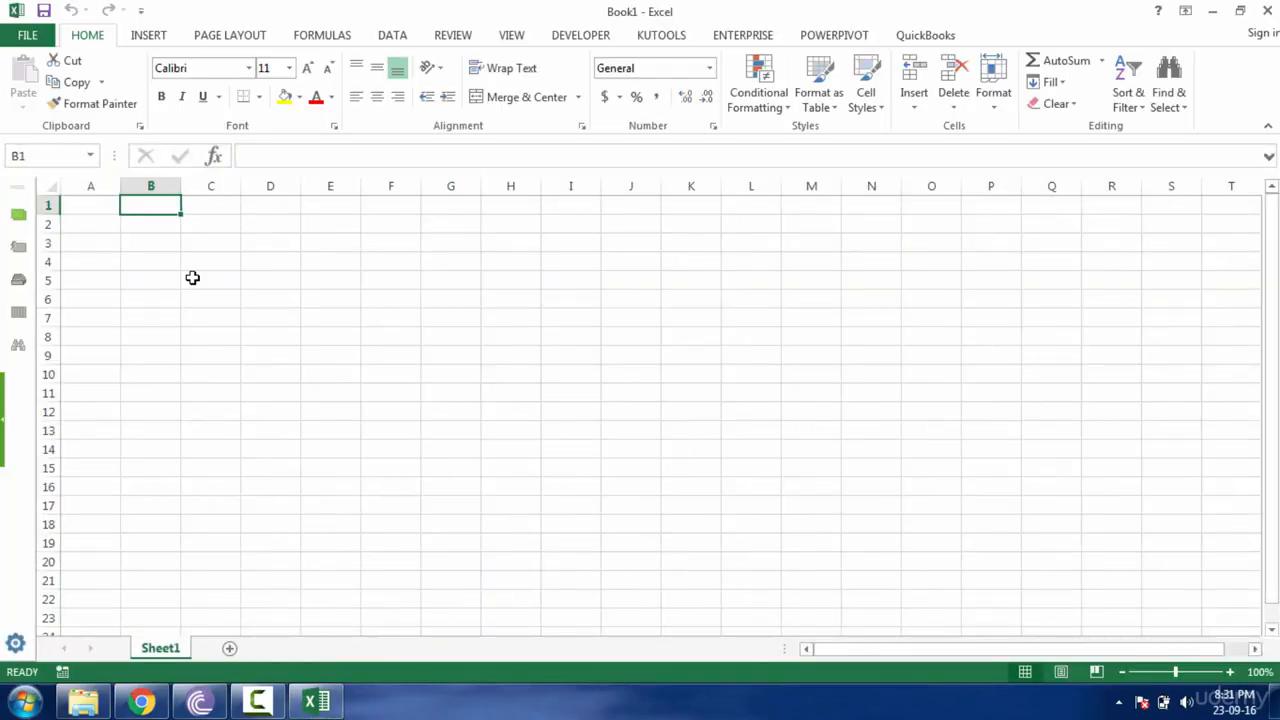
double_click(160, 648)
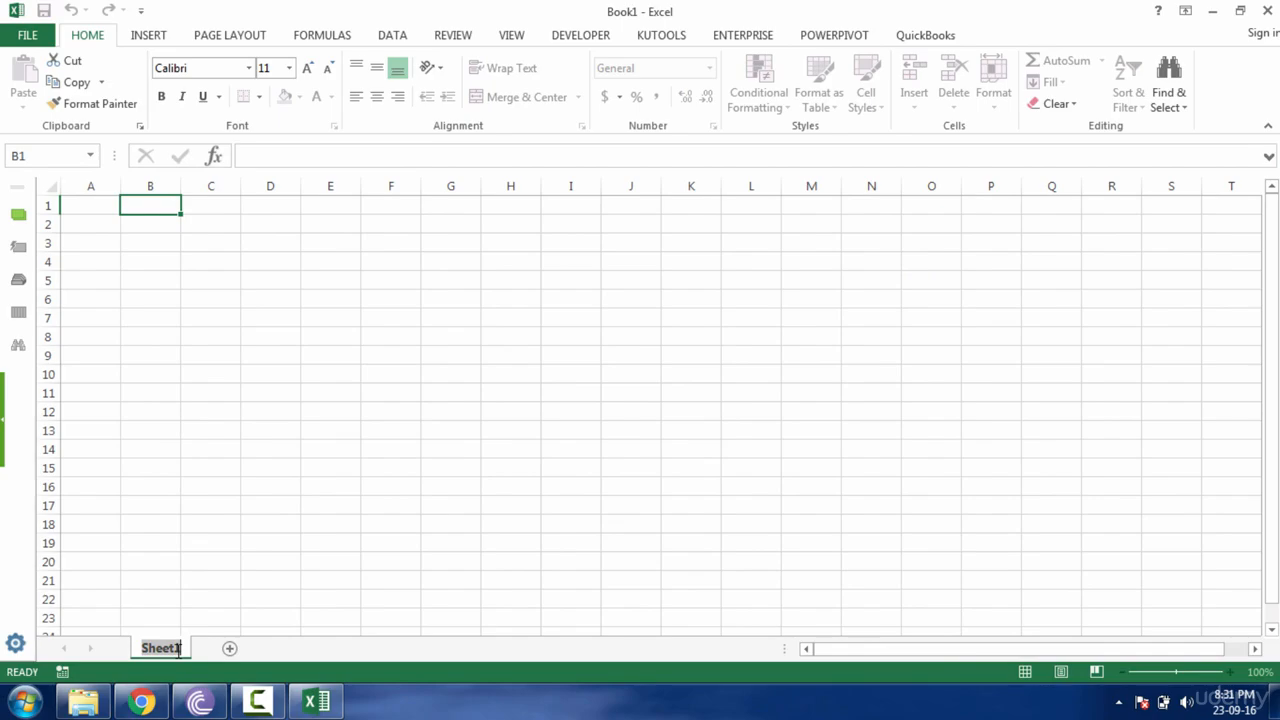
text(Marksheet)
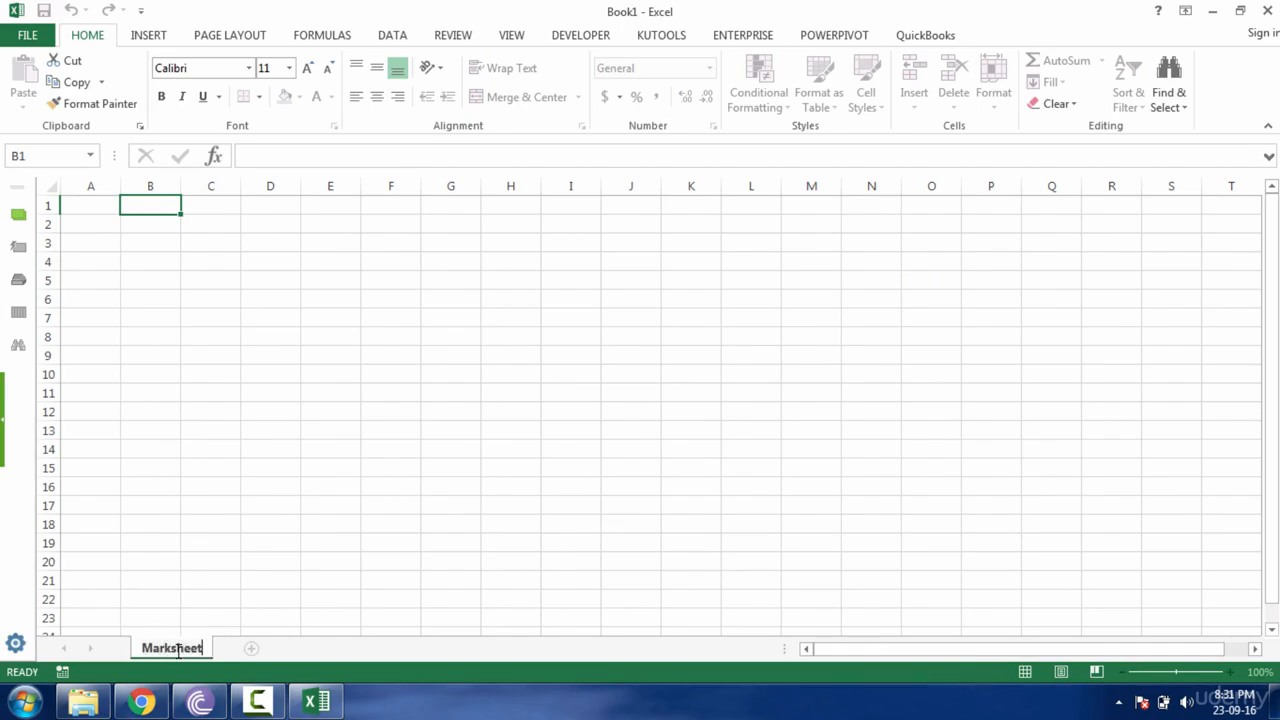
key(Return)
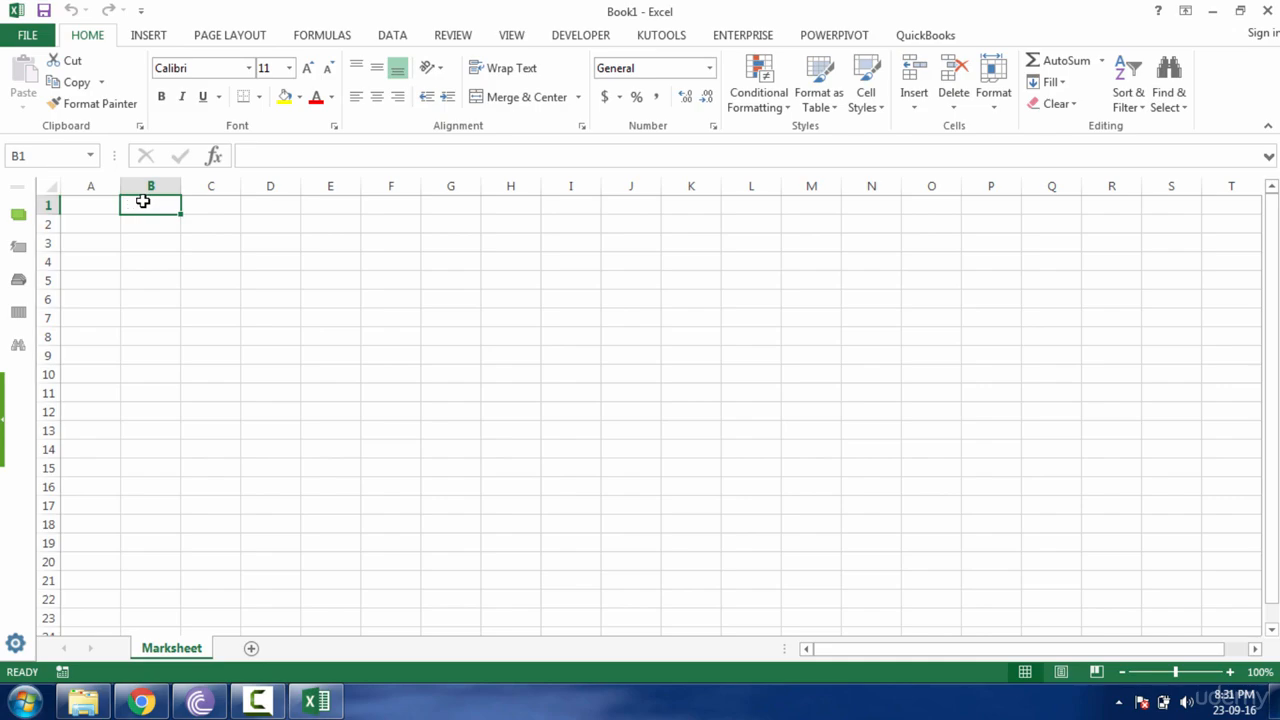
Step: Enter the subject headings English, Urdu, Ecnomics, Accounting and Business Math across cells B1 to F1
text(English)
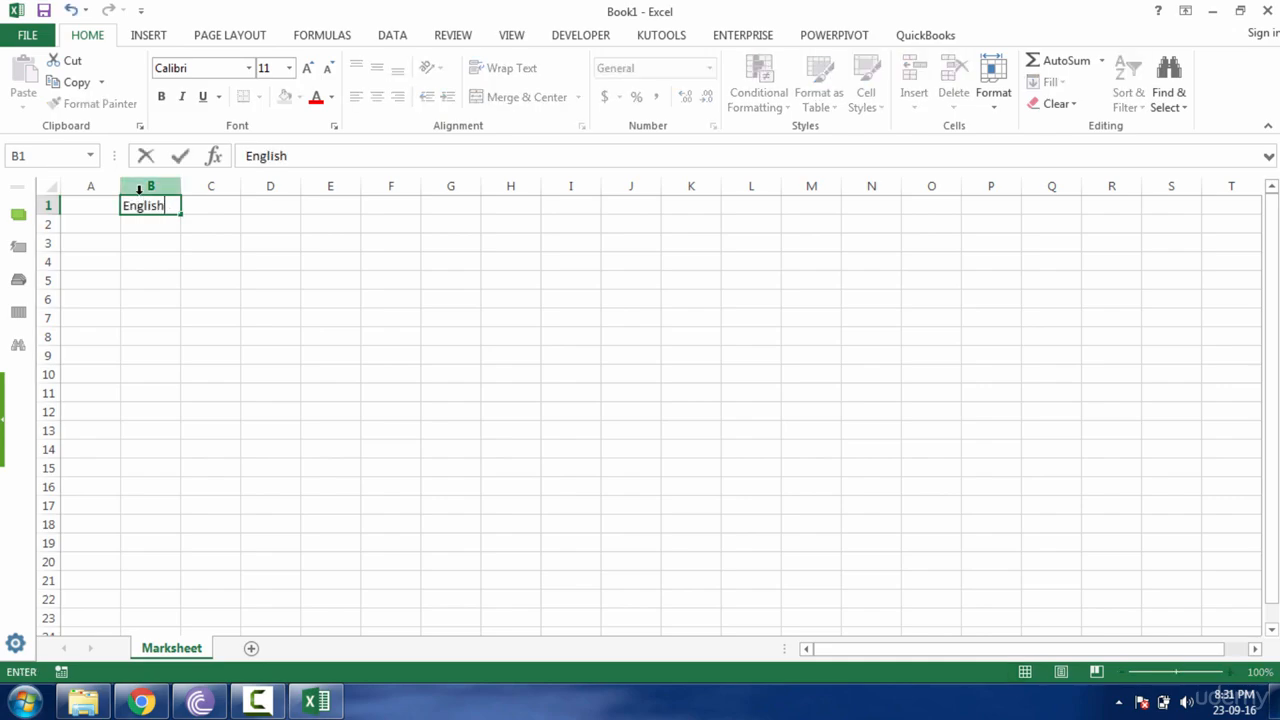
key(Tab)
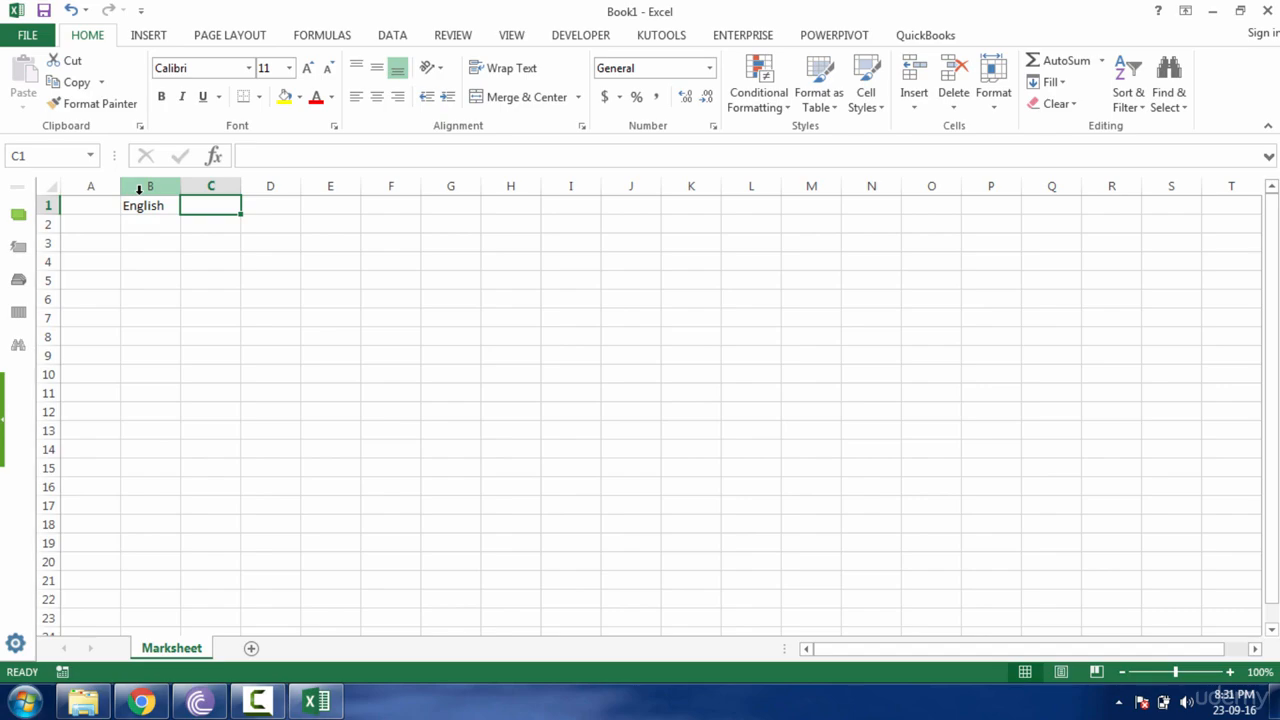
text(Urdu)
key(Tab)
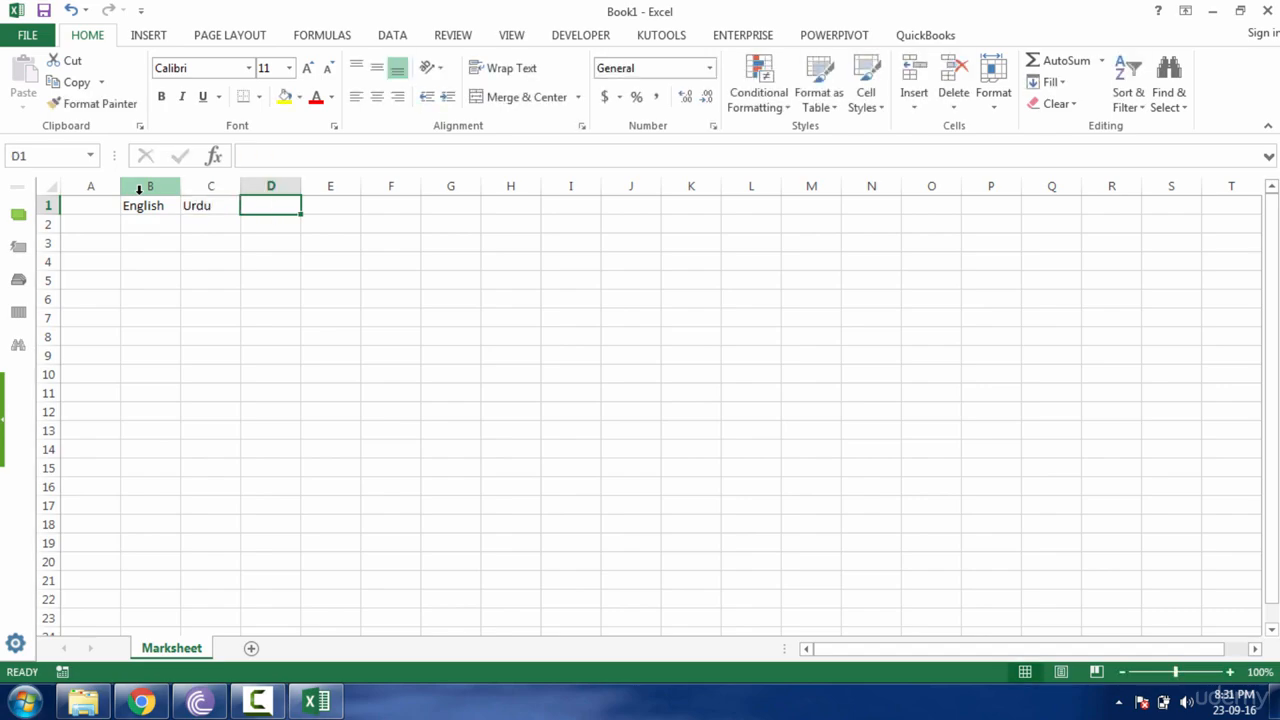
text(Ecnomic)
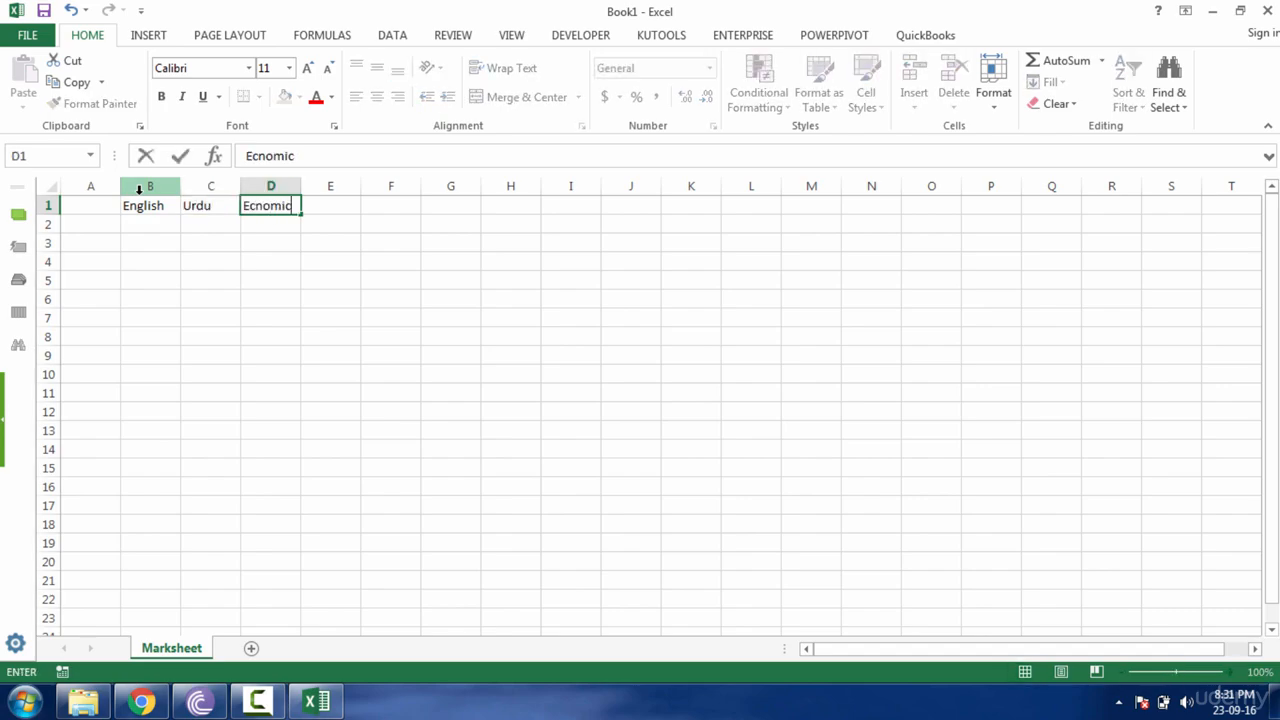
text(s)
key(Tab)
text(A)
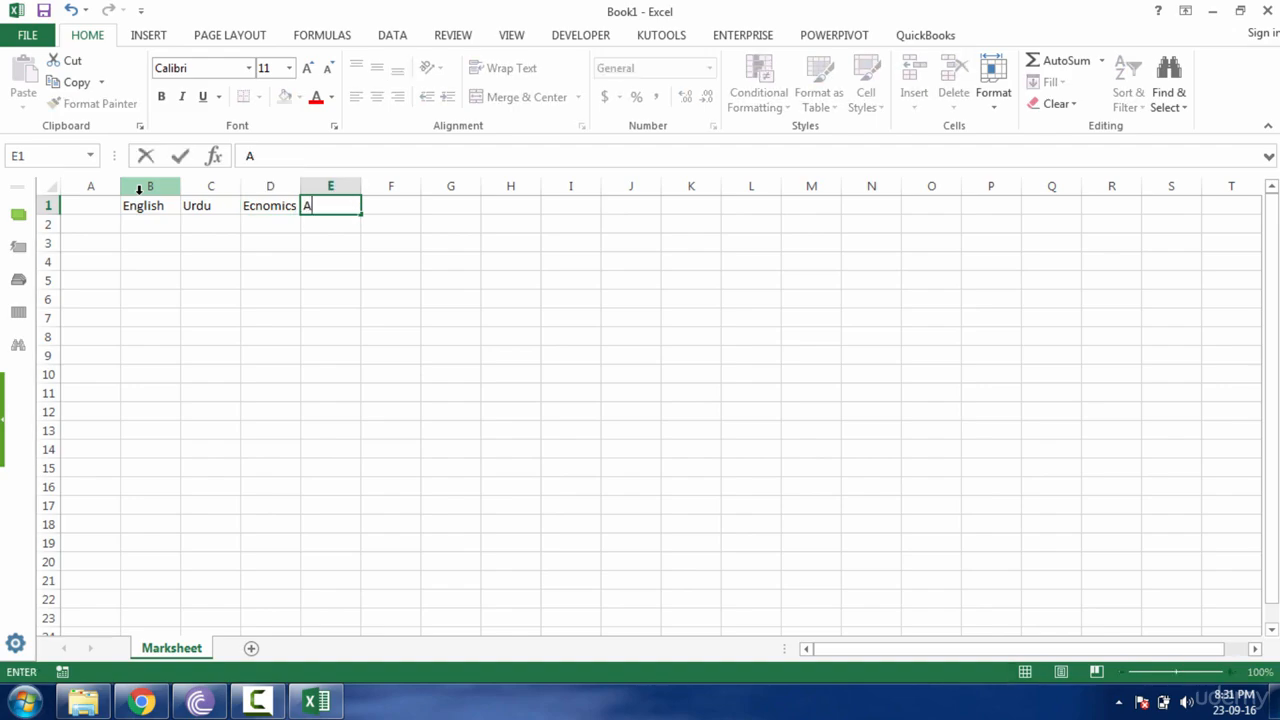
text(ccounting)
key(Tab)
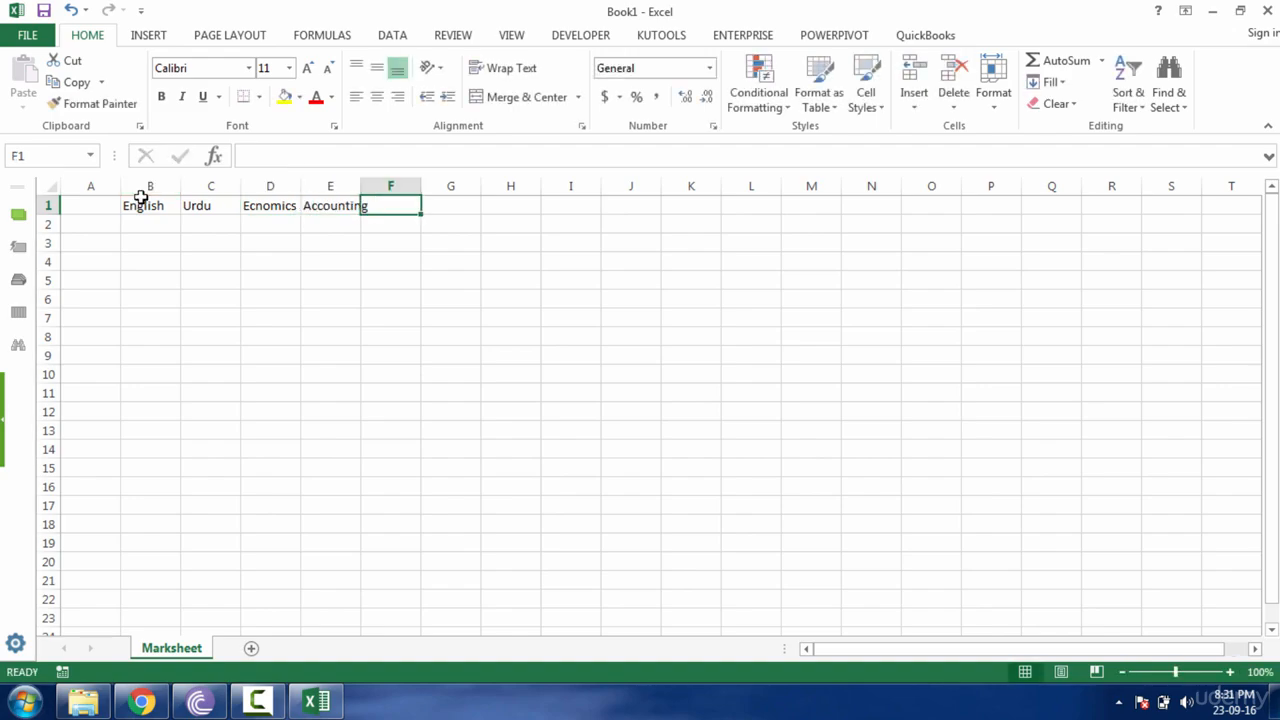
text(B)
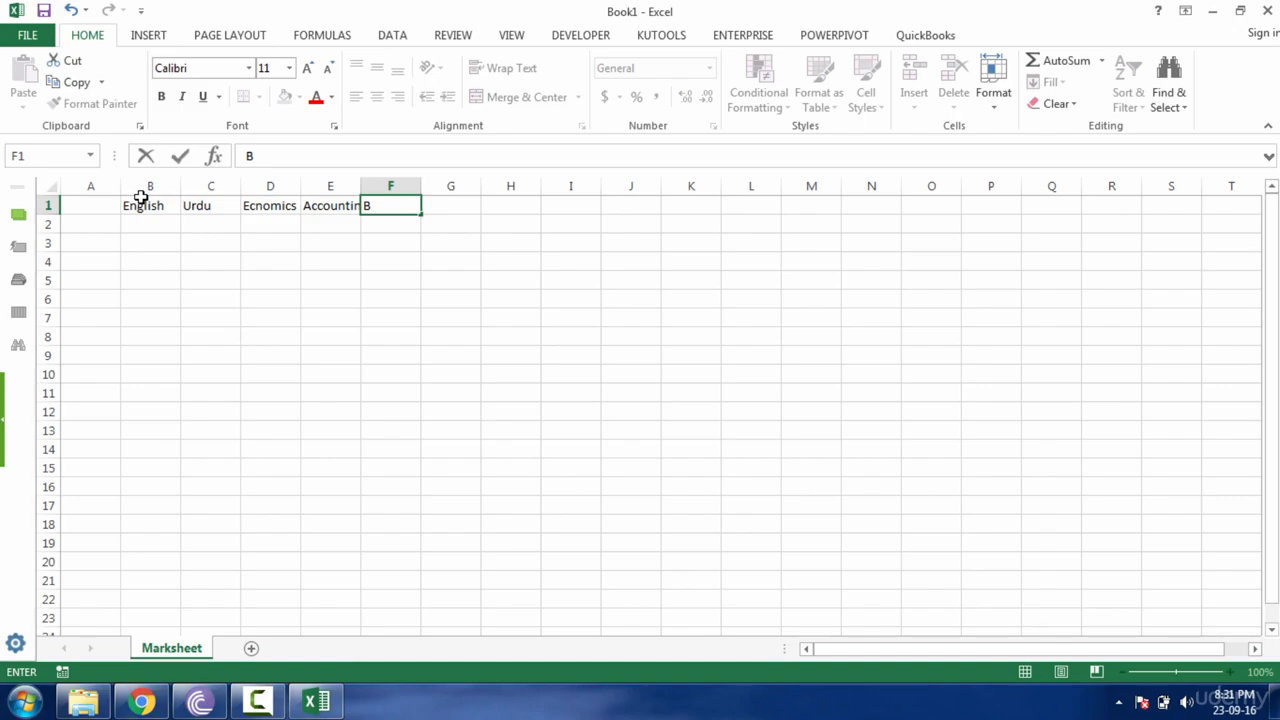
text(usiness Ma)
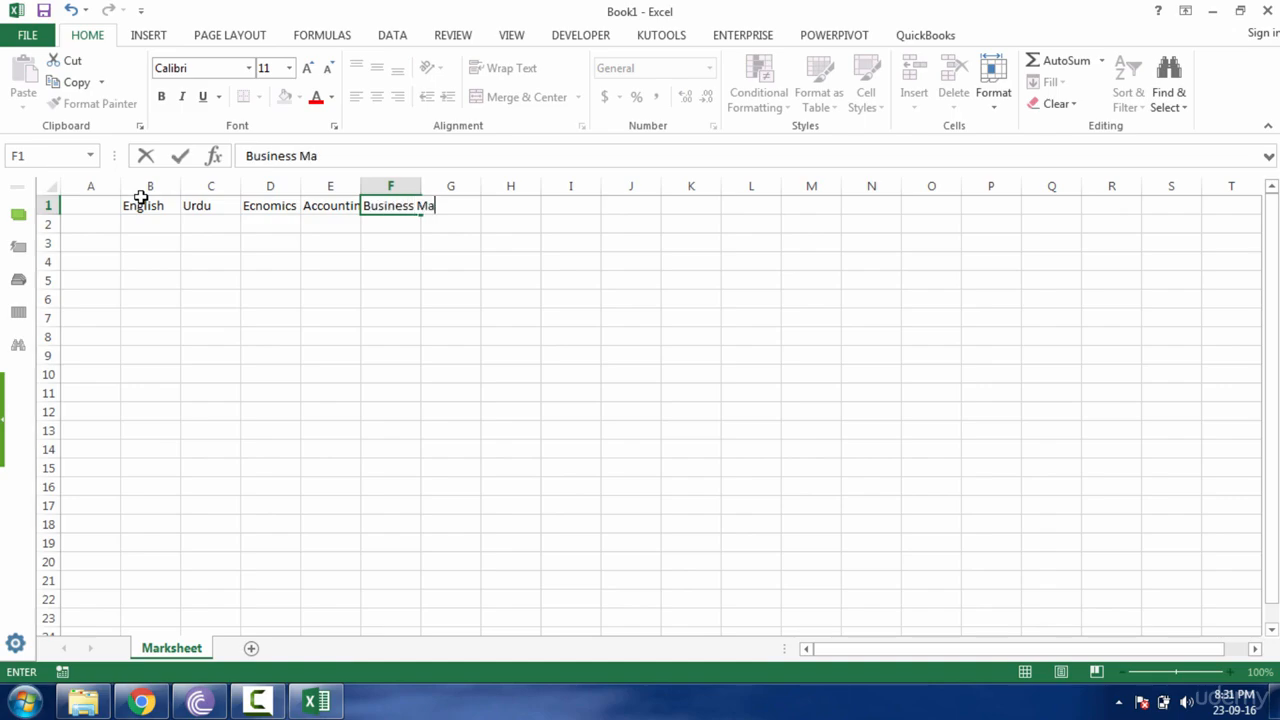
text(th)
key(Tab)
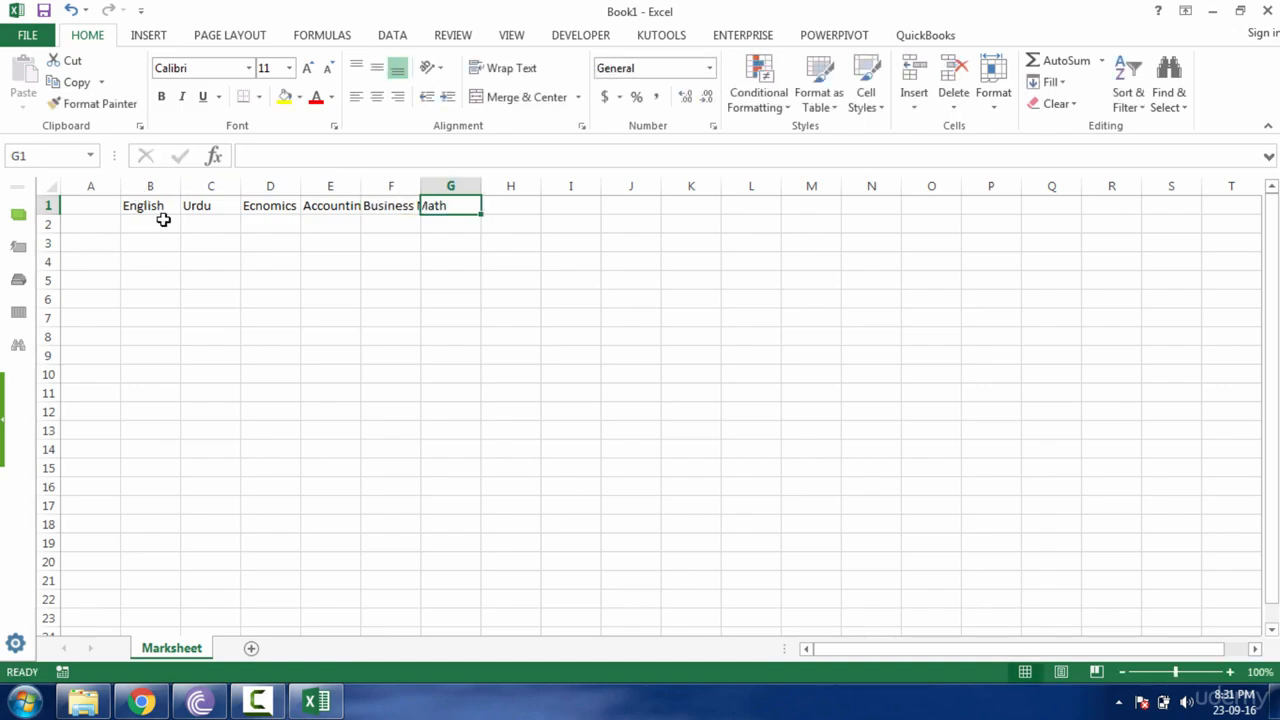
click(332, 206)
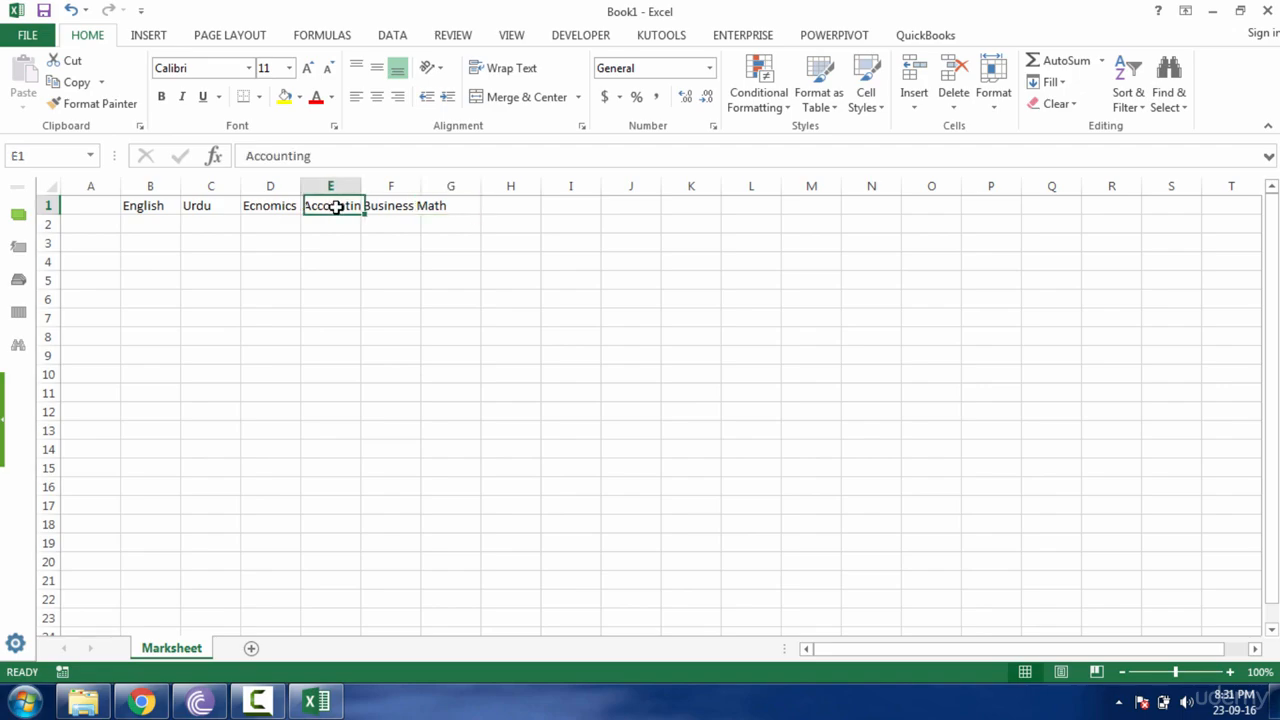
click(408, 207)
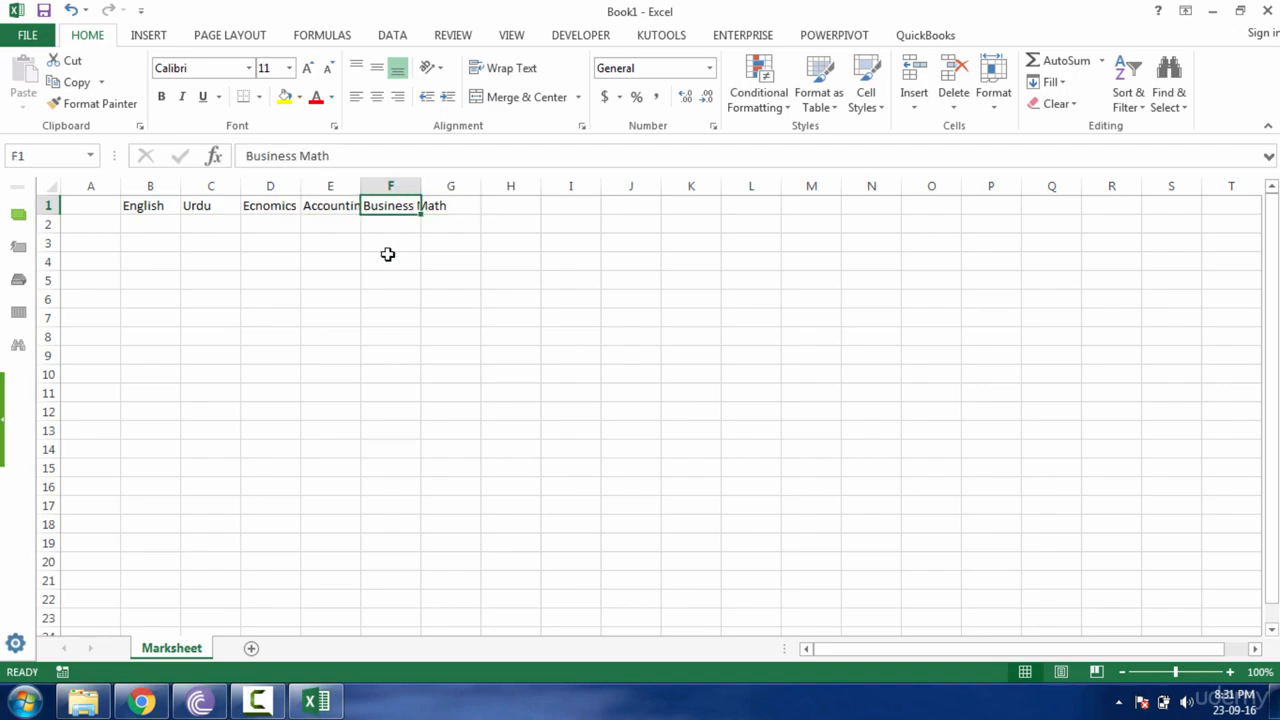
click(329, 210)
click(331, 222)
click(341, 245)
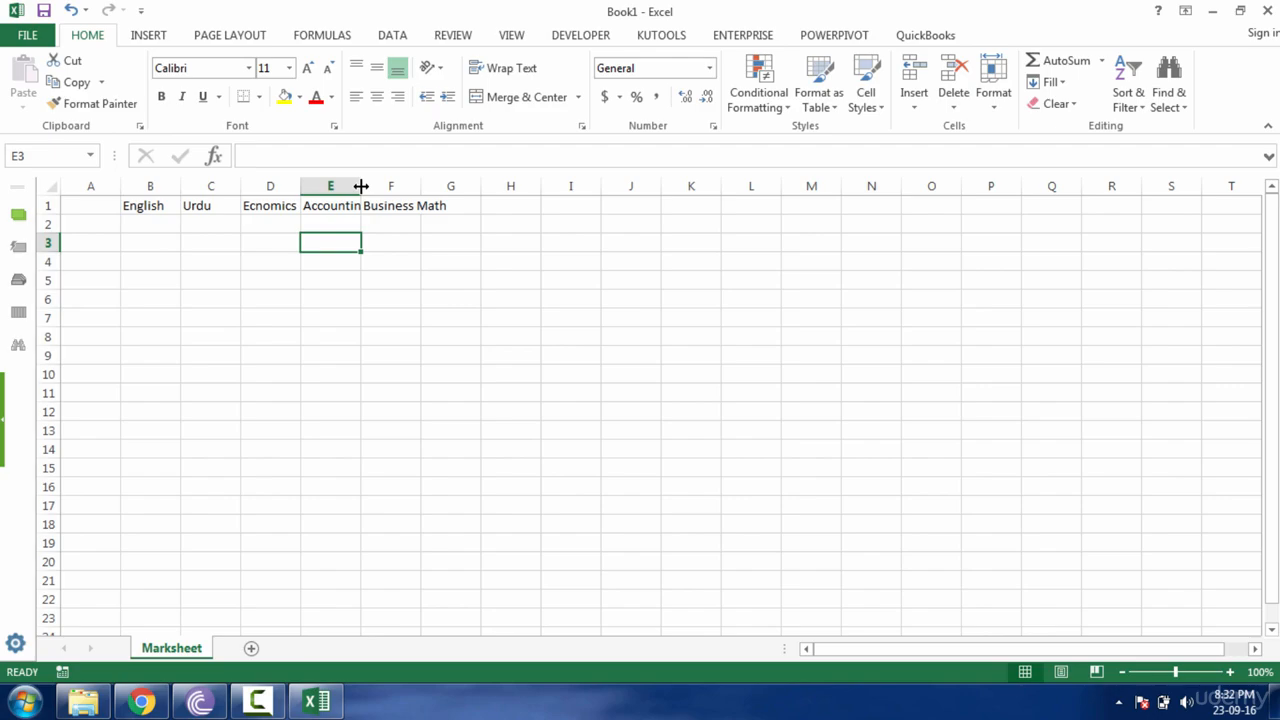
Step: Widen columns B through F together to one equal width
mouse_move(361, 186)
mouse_down()
mouse_move(383, 186)
mouse_move(360, 186)
mouse_up()
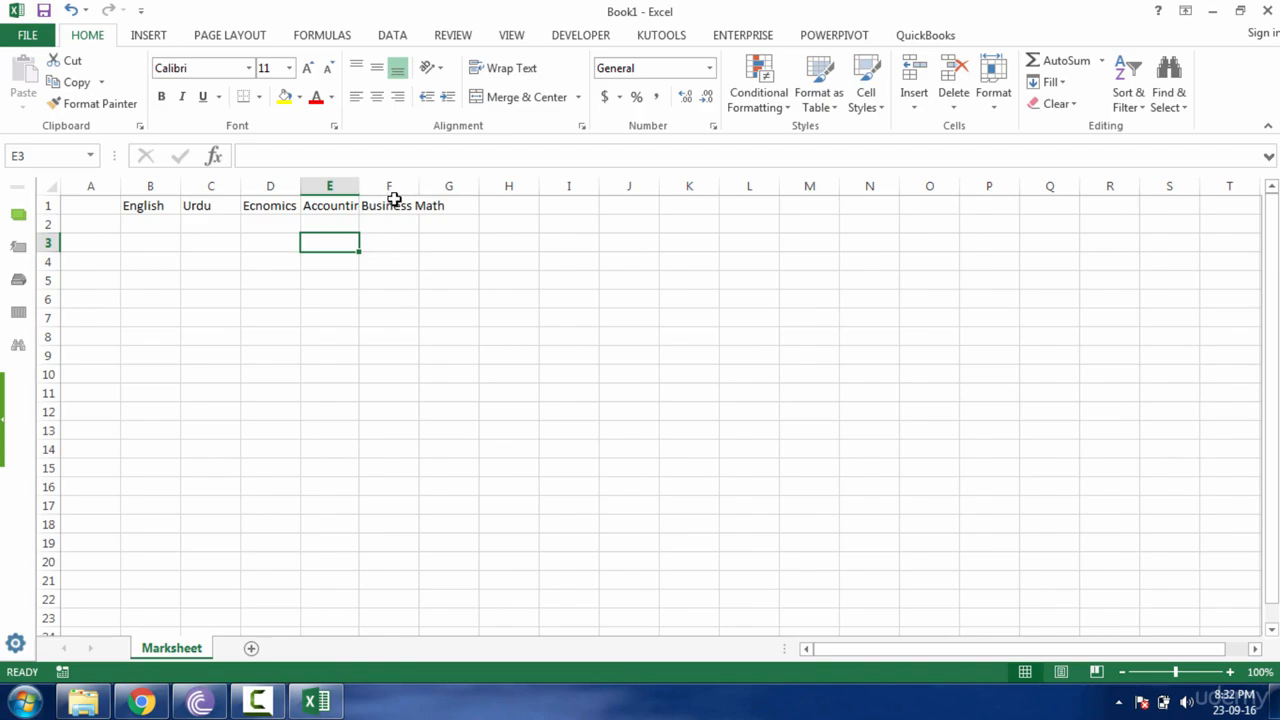
click(147, 185)
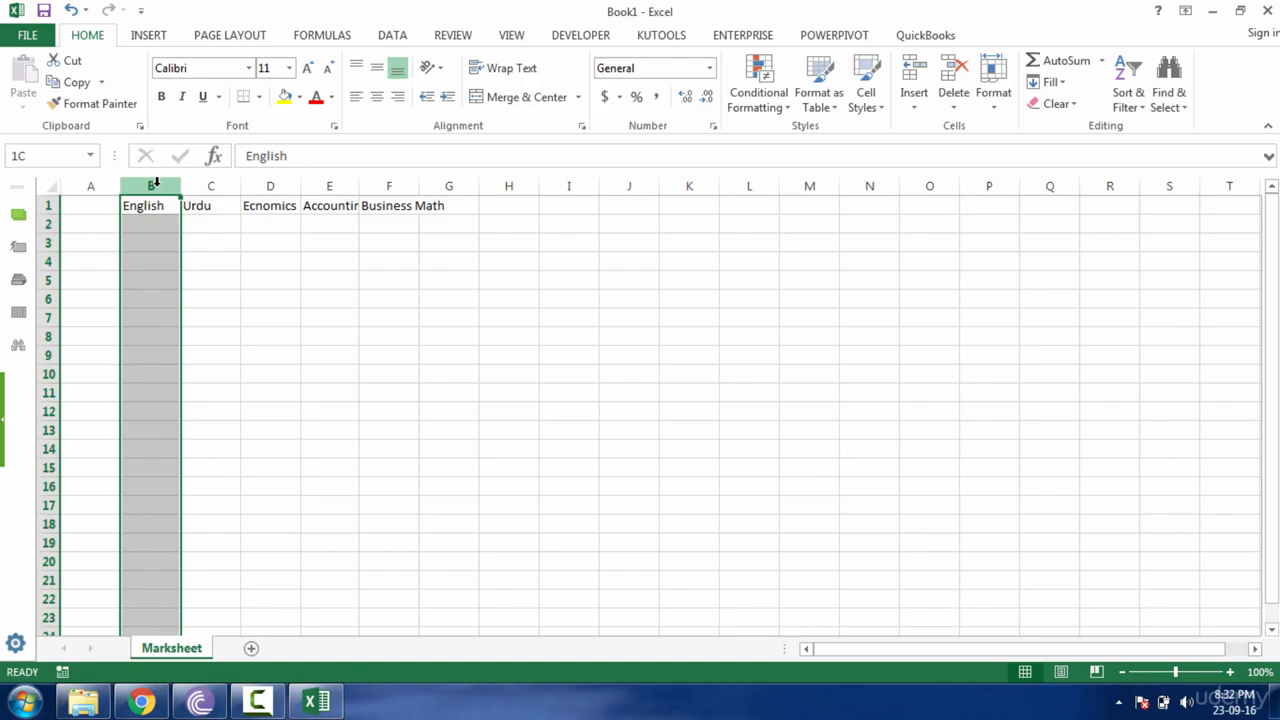
drag(156, 181, 417, 185)
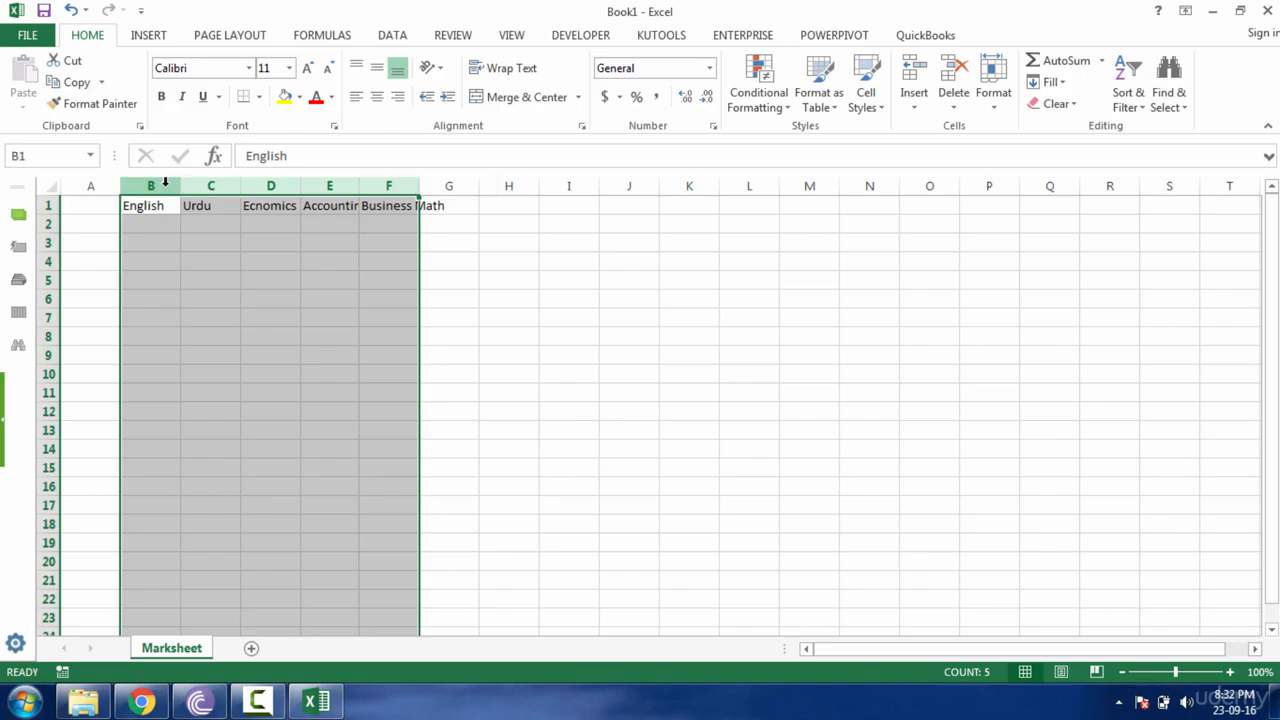
drag(163, 183, 418, 195)
drag(238, 186, 261, 186)
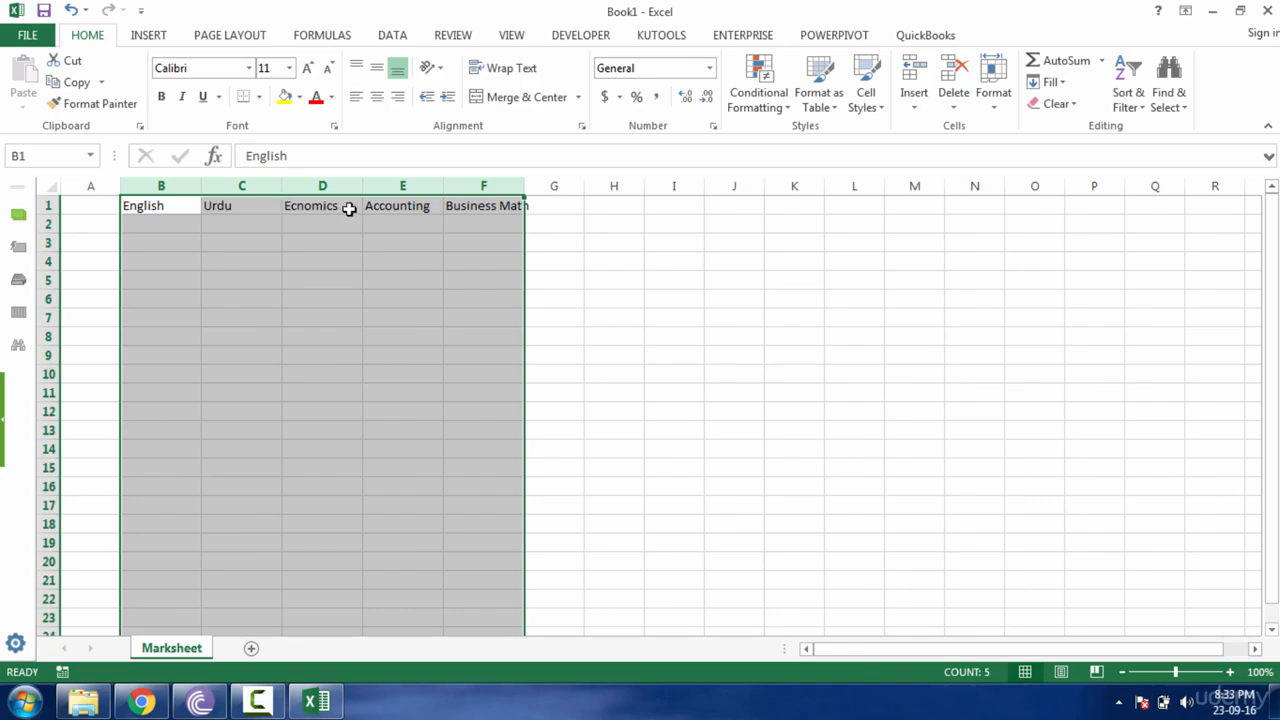
click(498, 208)
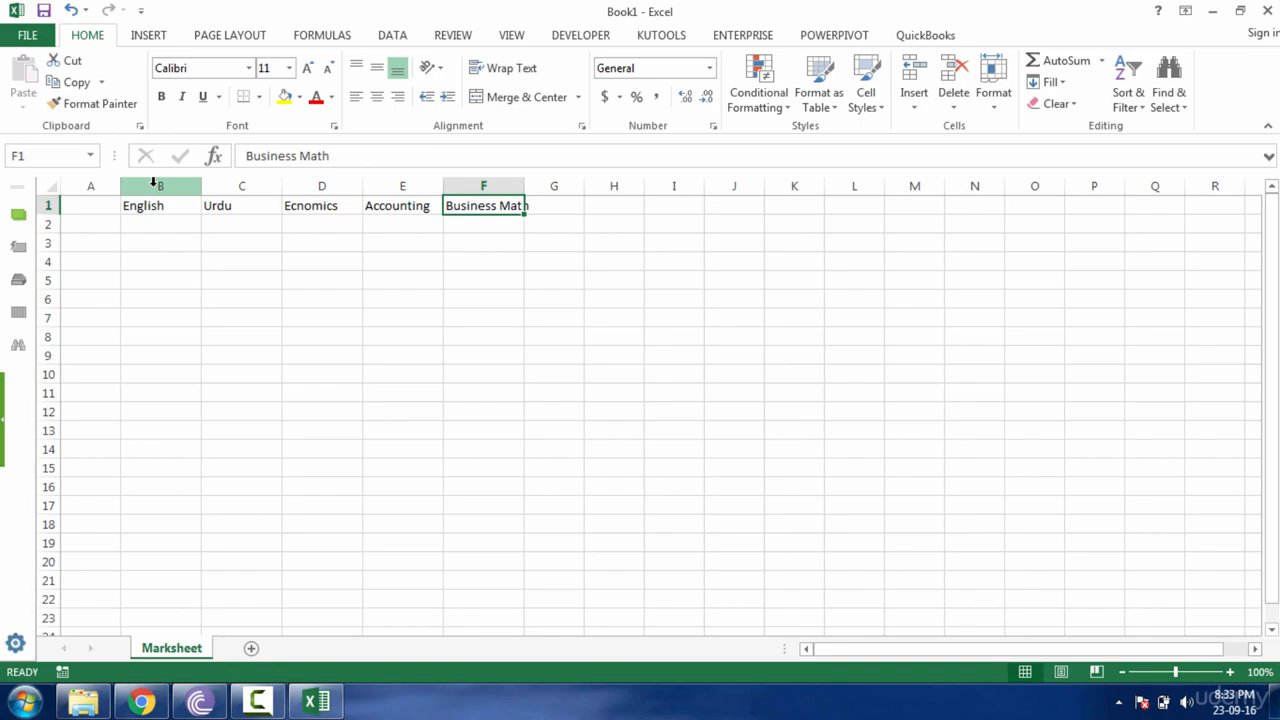
Step: AutoFit the widths of columns B through F to their headings
drag(155, 183, 490, 171)
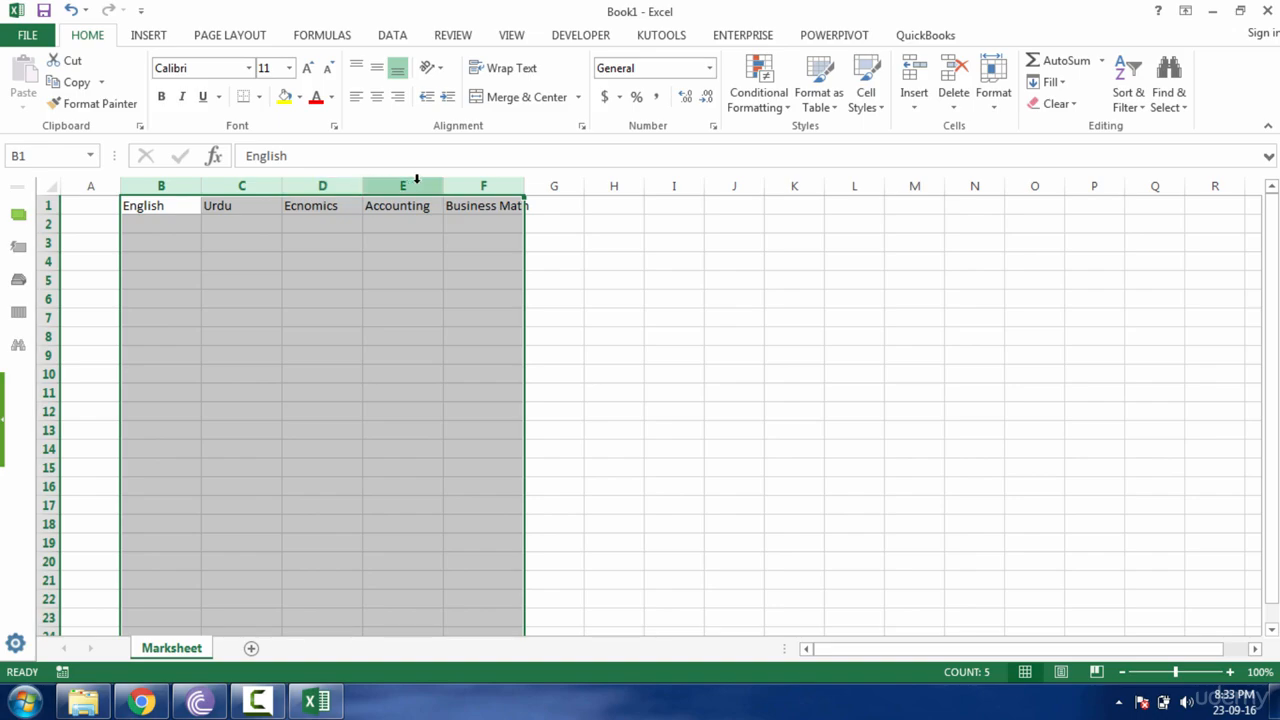
double_click(363, 187)
click(162, 226)
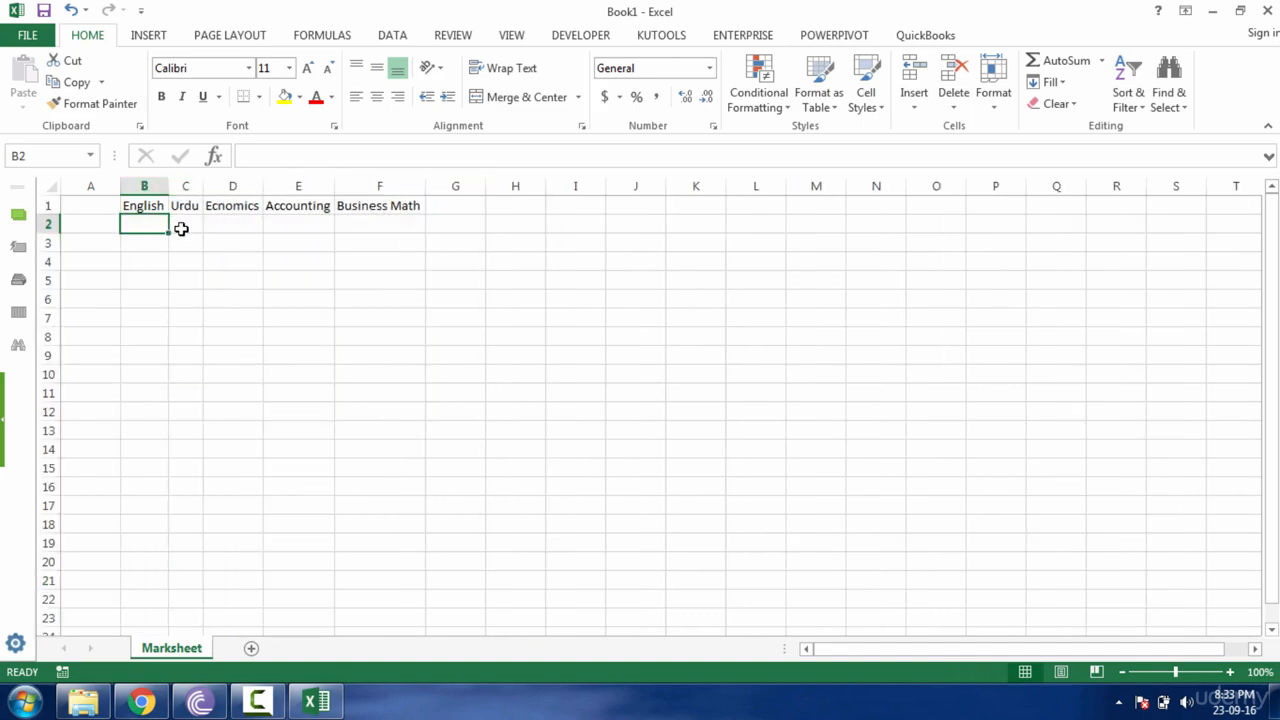
click(186, 226)
click(231, 224)
click(290, 224)
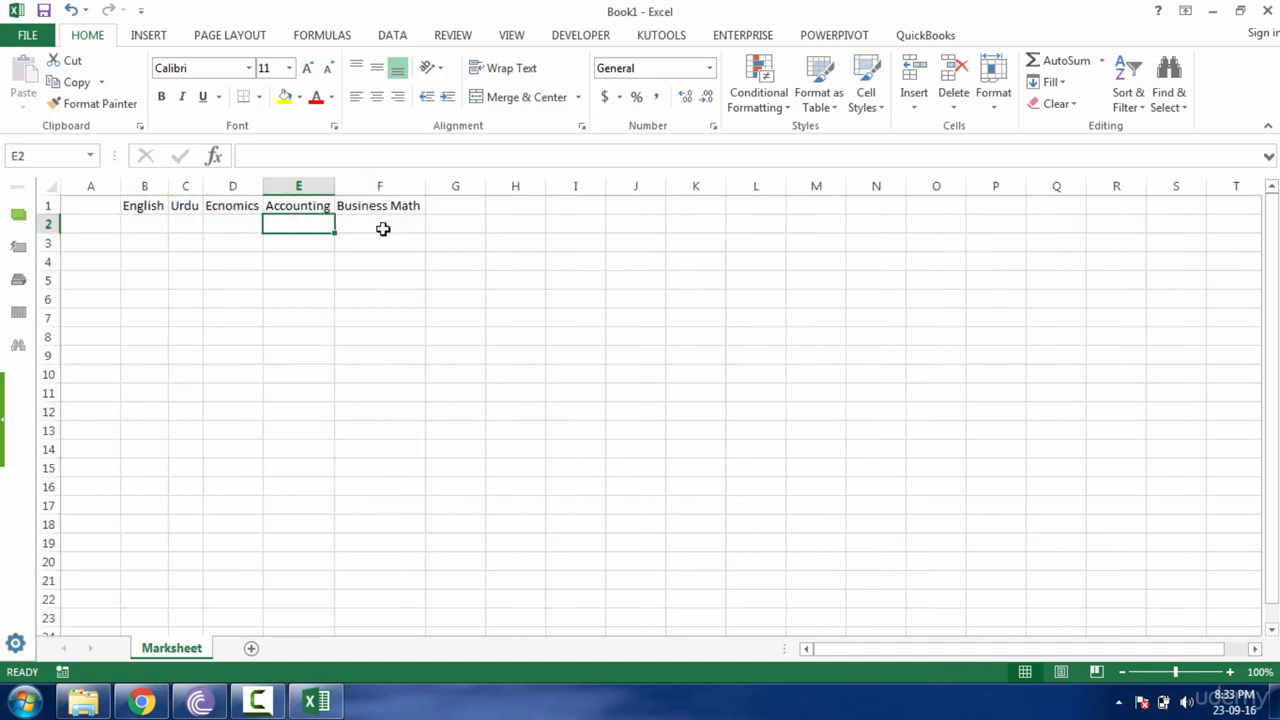
click(382, 228)
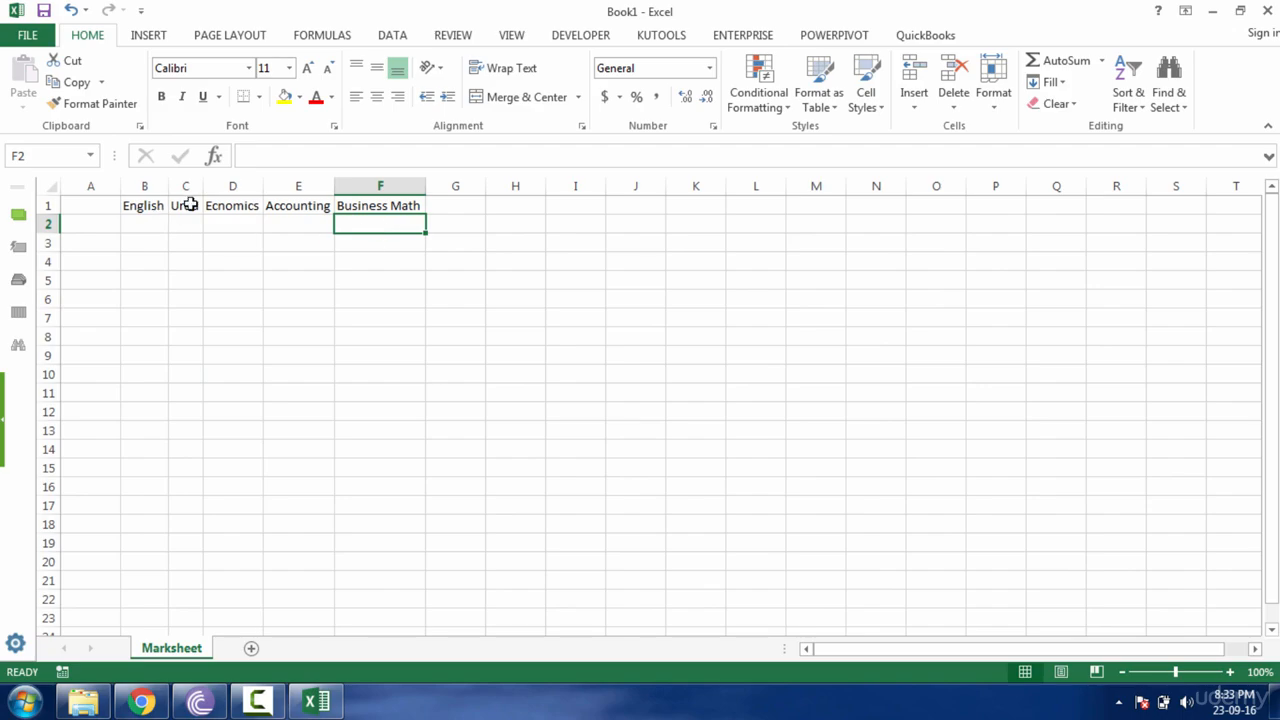
Step: Widen the English and Urdu columns slightly beyond their headings
mouse_move(203, 183)
mouse_down()
mouse_move(234, 186)
mouse_move(182, 190)
mouse_up()
click(124, 226)
Step: Enter Student 1 in cell A2 as the first row label and reselect that cell
click(86, 225)
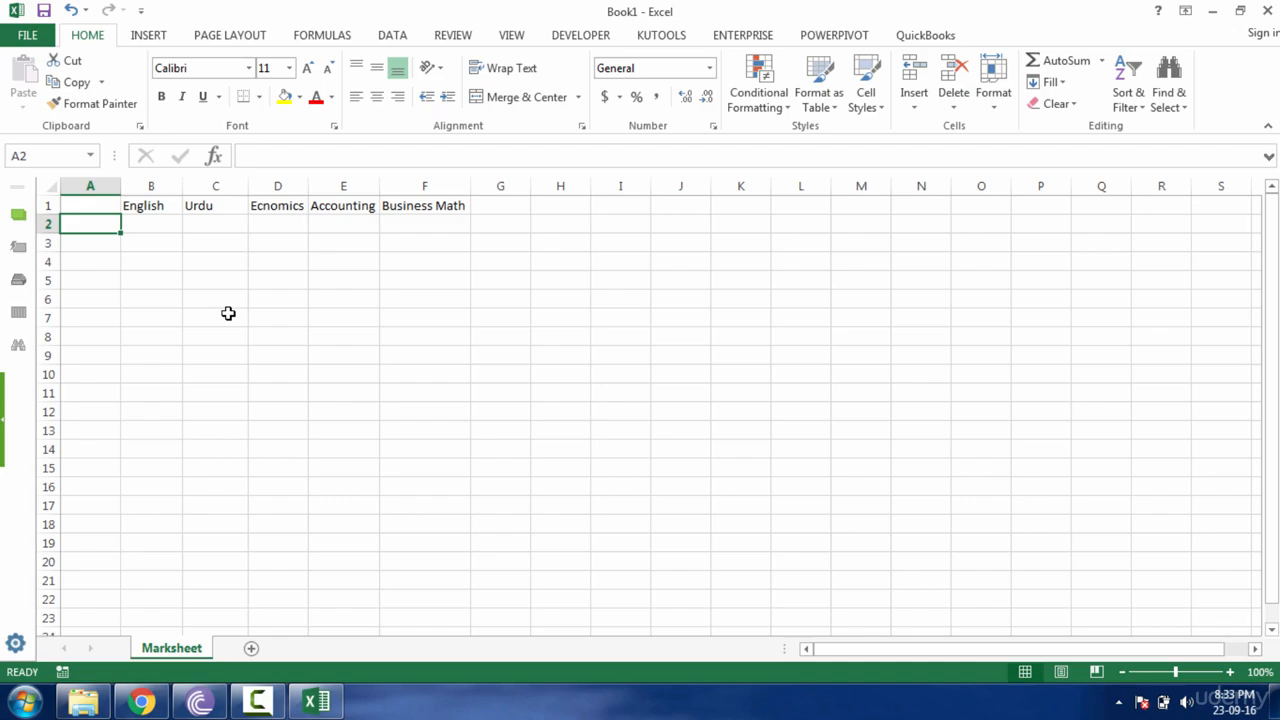
text(St)
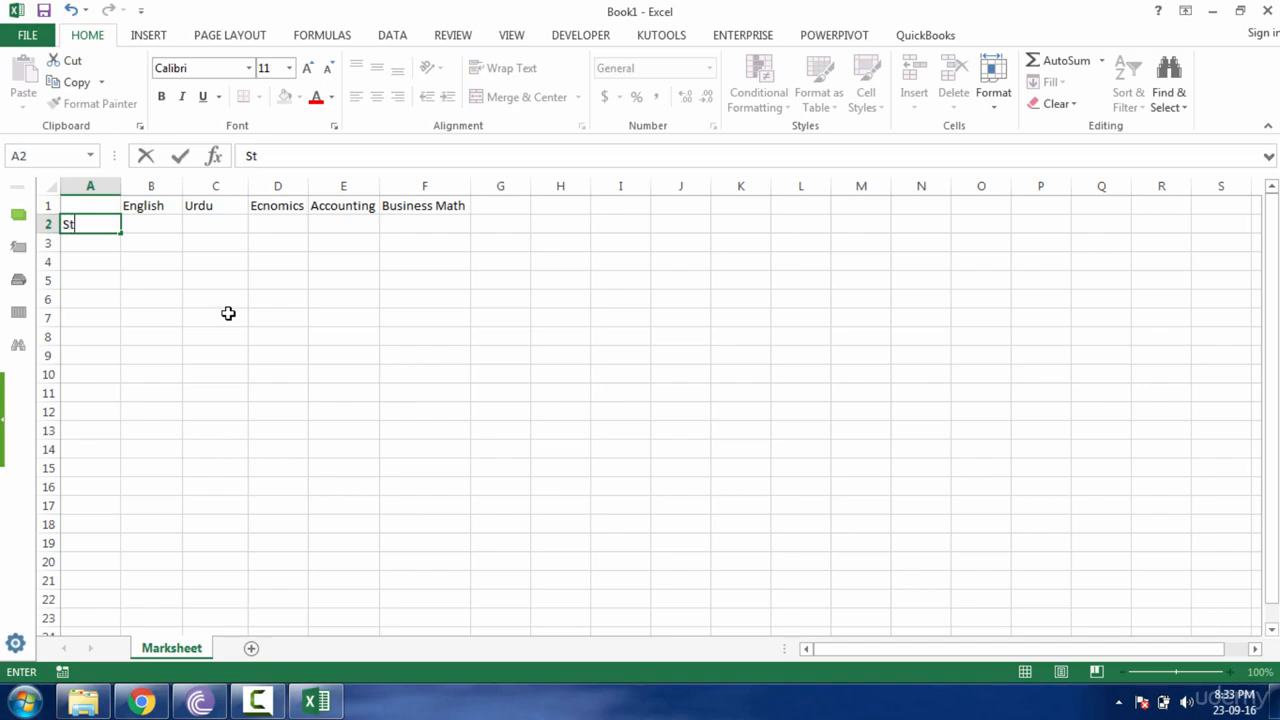
text(udent 1)
key(Return)
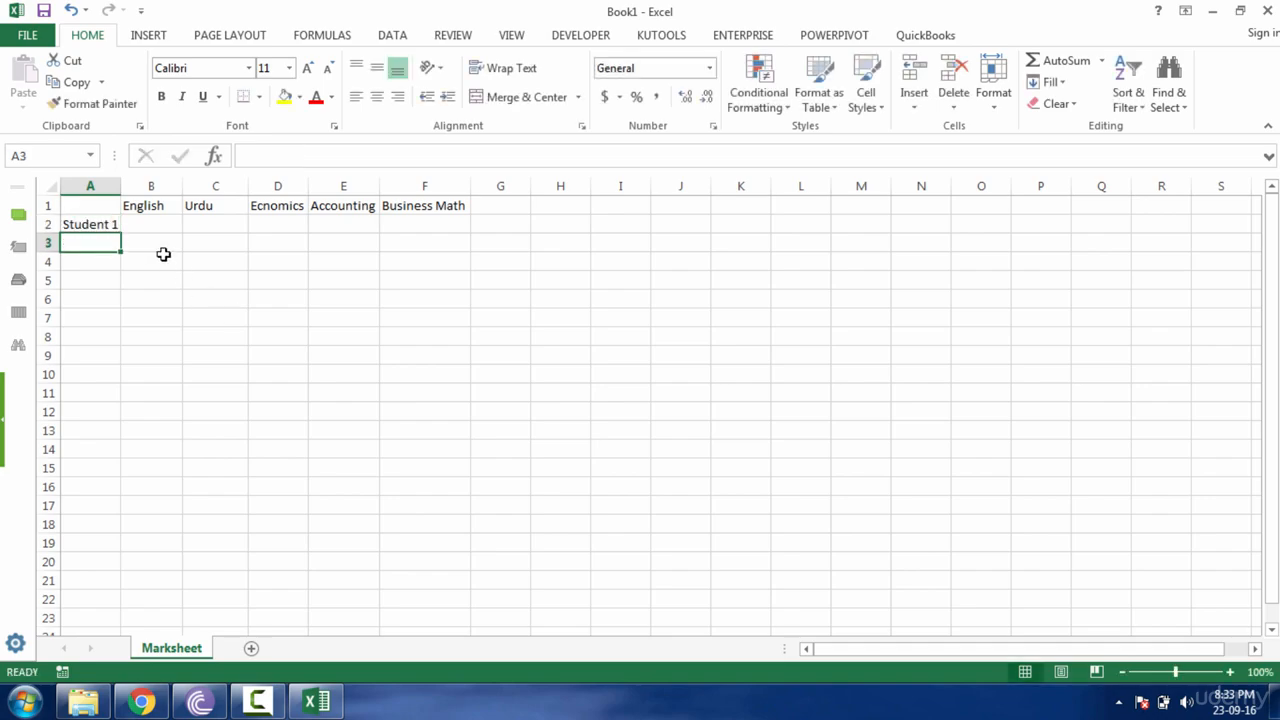
click(117, 224)
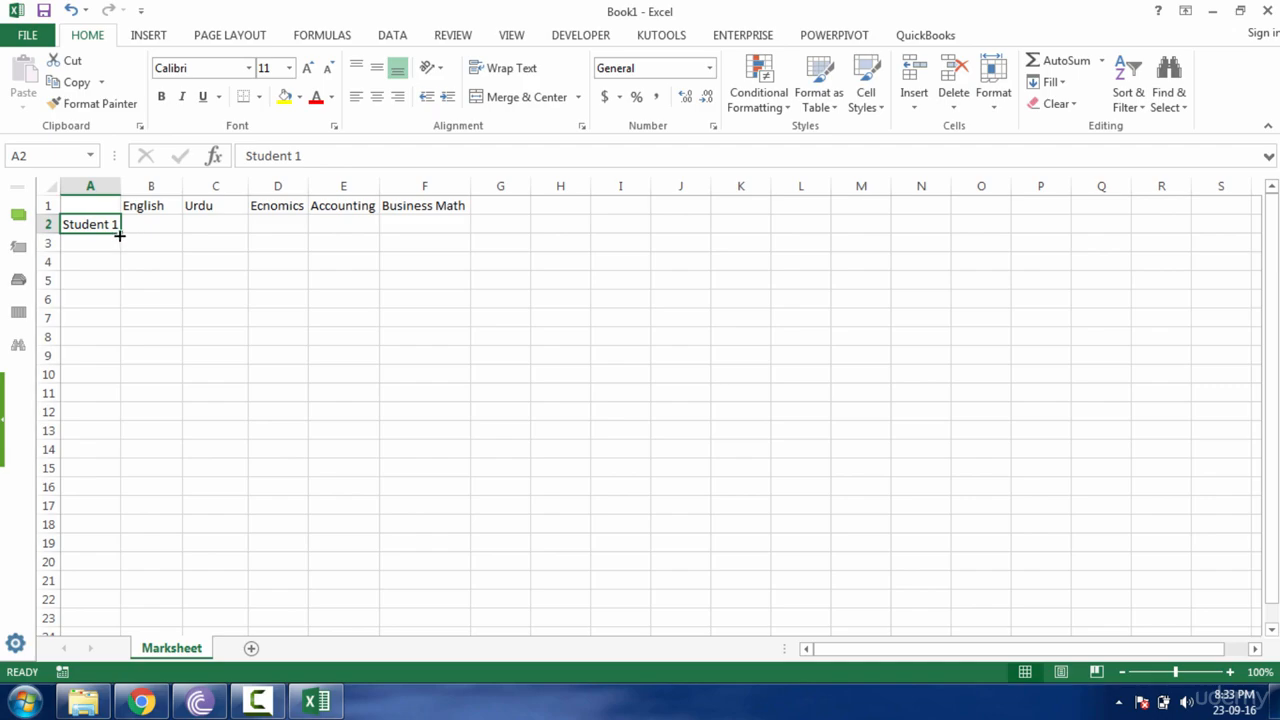
Step: Fill the student labels down column A from Student 1 in A2 to Student 50 in A51
drag(119, 235, 119, 248)
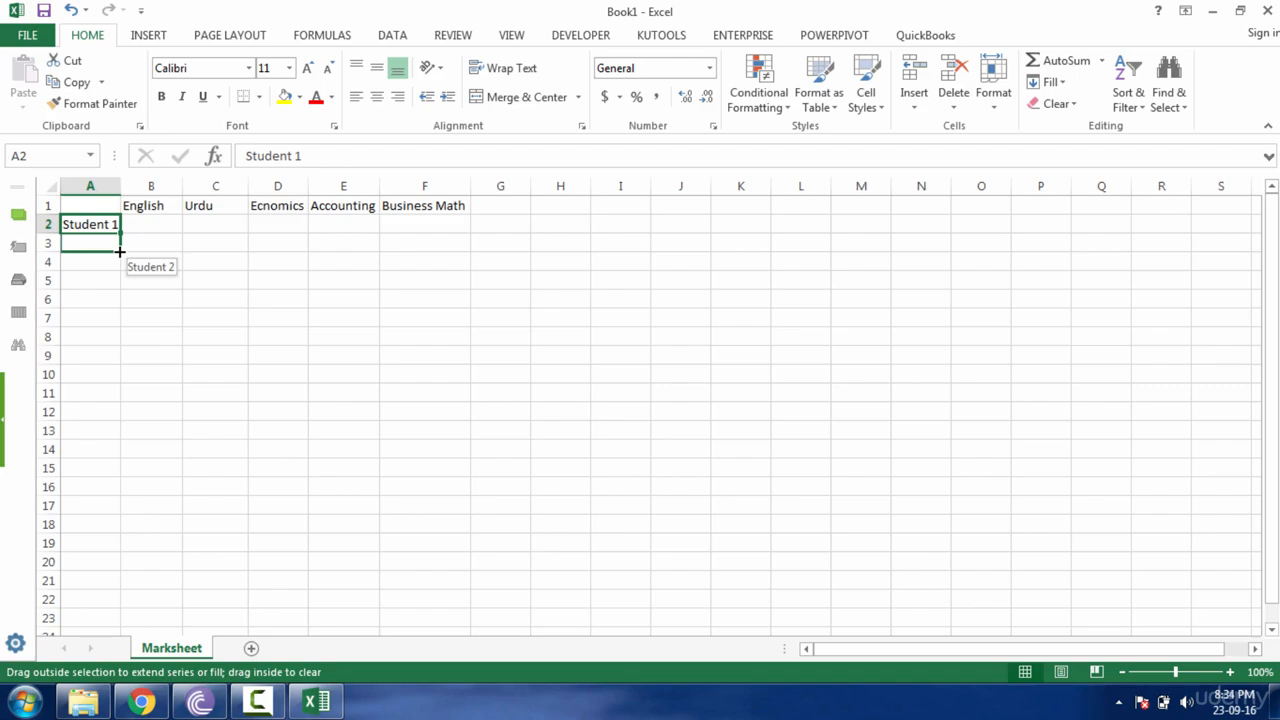
drag(119, 252, 106, 612)
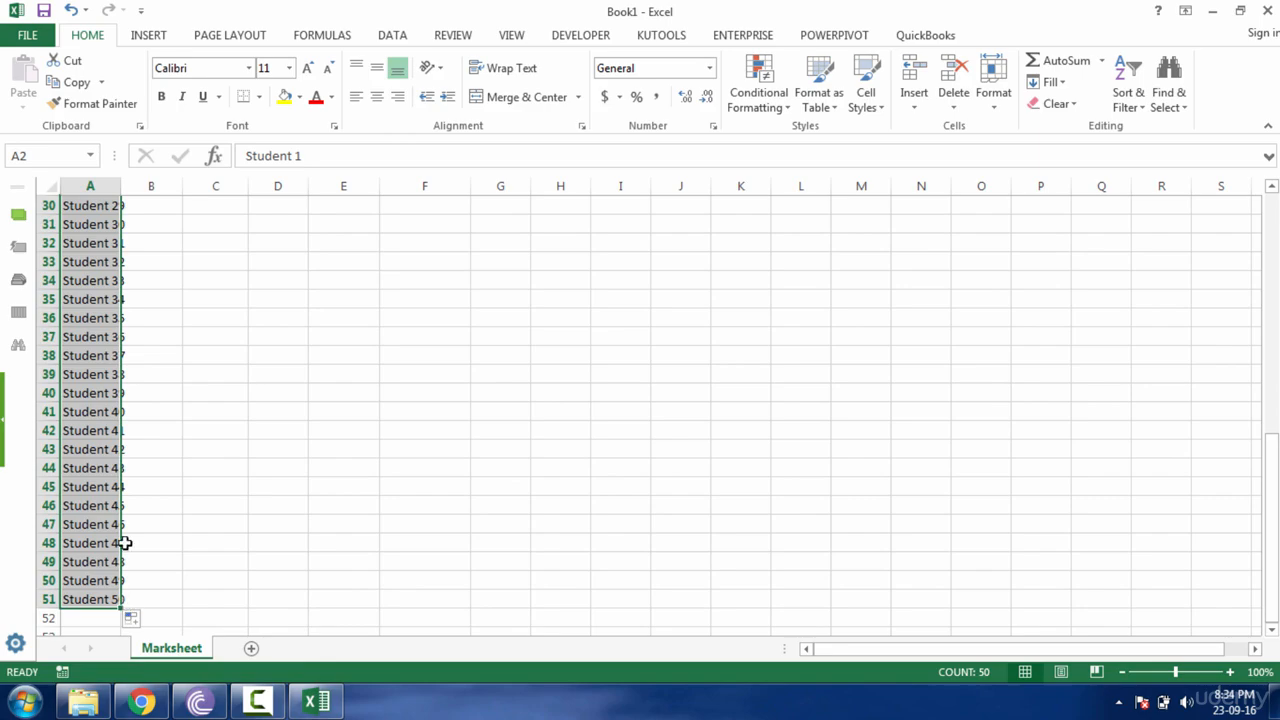
click(177, 357)
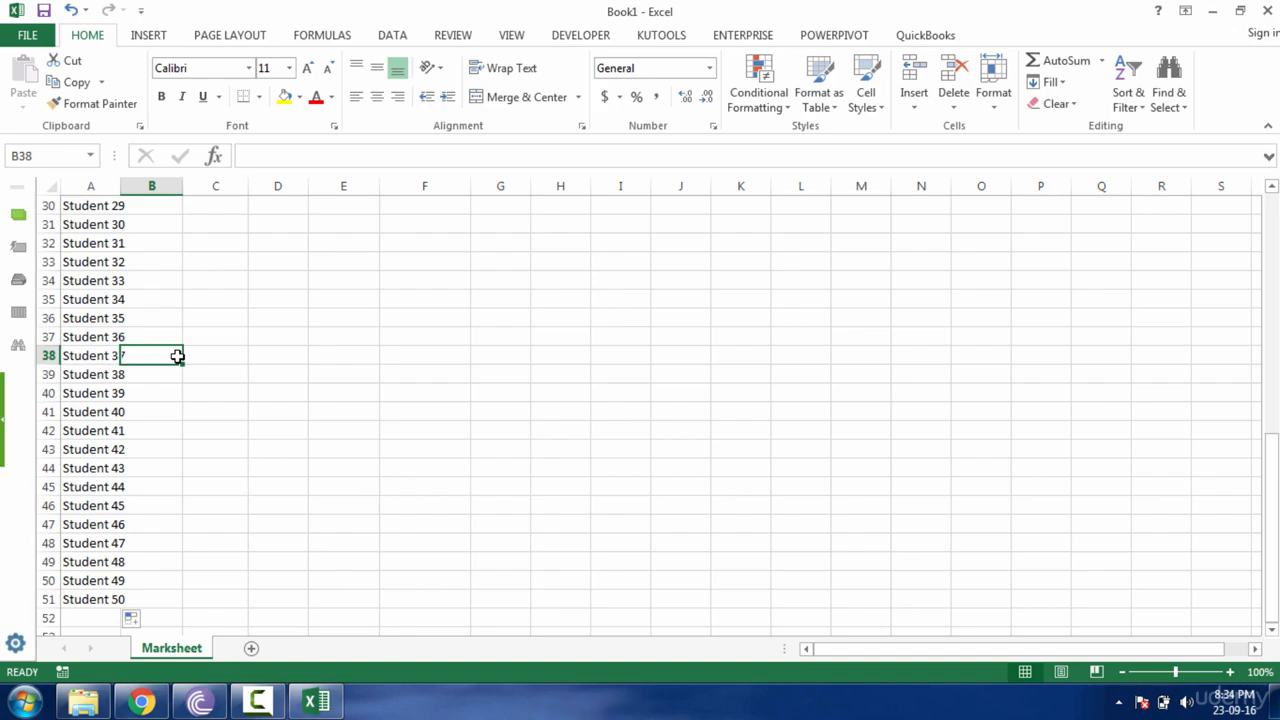
Step: Examine the student labels running down column A and return to the first student's English cell
key(ctrl+Up)
key(Down)
key(Down)
key(Down)
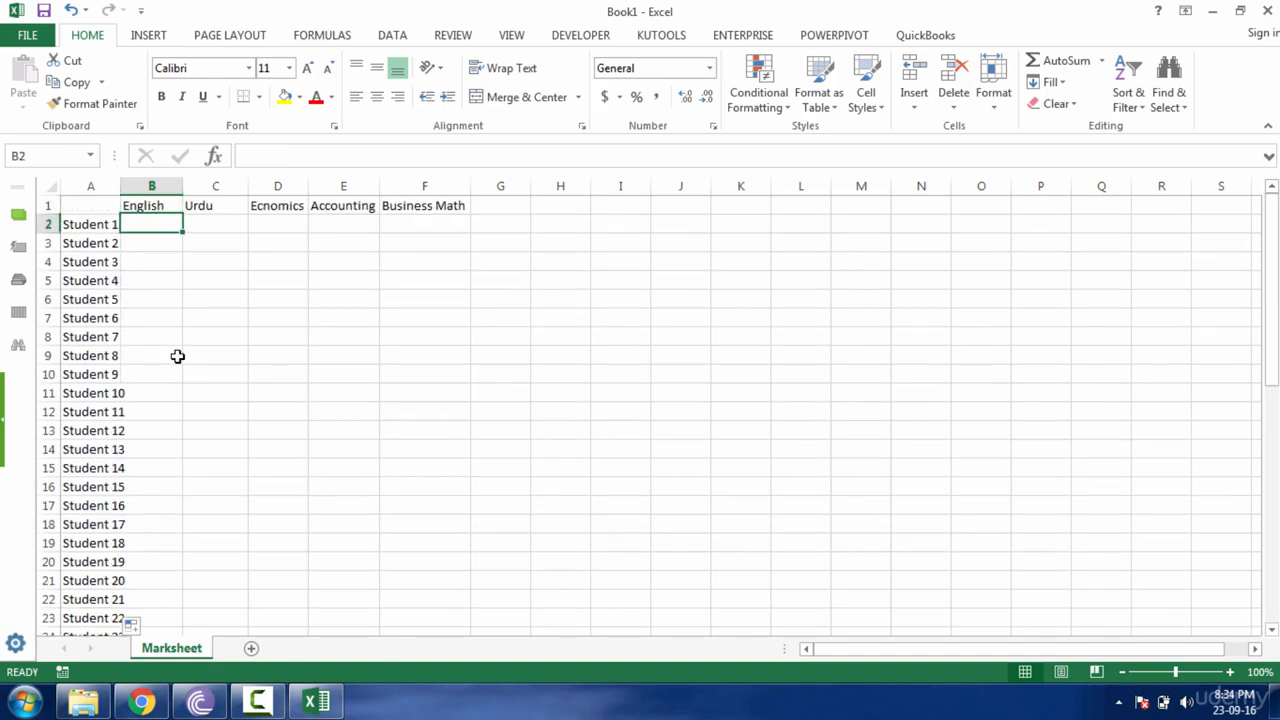
key(Down)
key(Down)
key(Down)
key(Down)
key(Down)
key(Down)
key(Down)
key(Down)
key(Down)
key(Down)
key(Down)
key(Down)
key(Down)
key(Down)
key(Down)
key(Down)
key(Down)
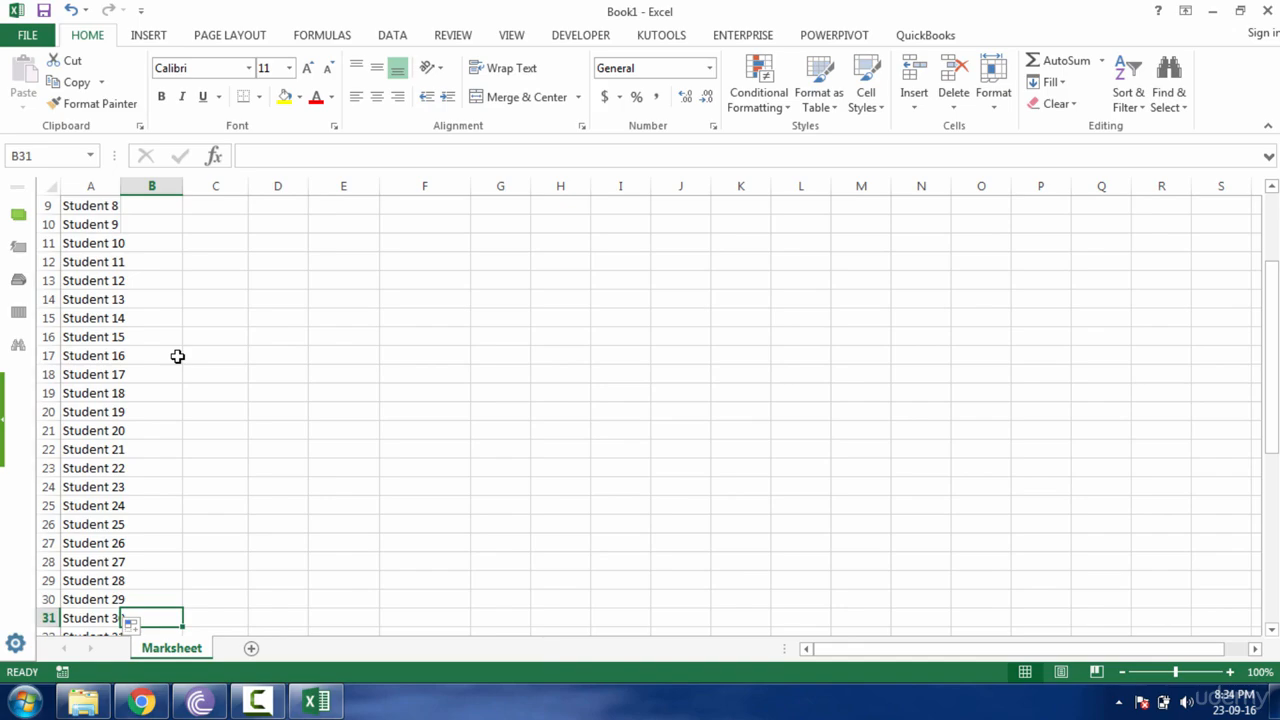
key(ctrl+Home)
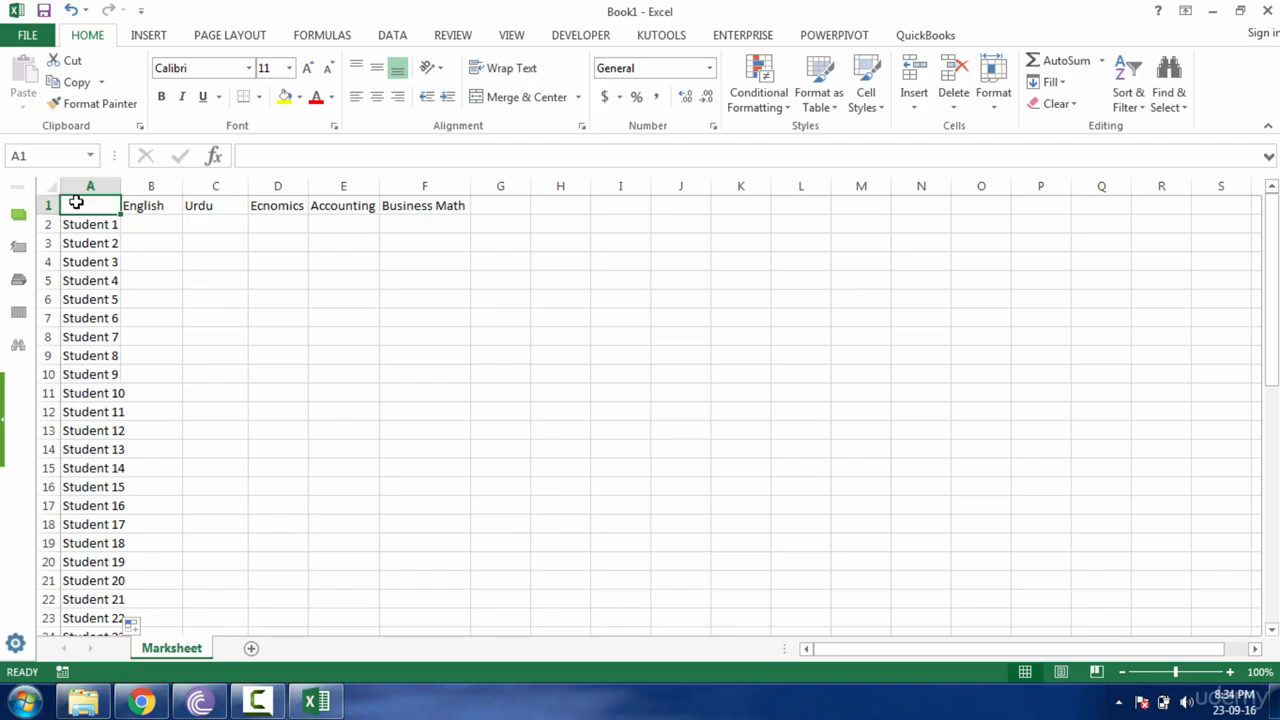
click(143, 231)
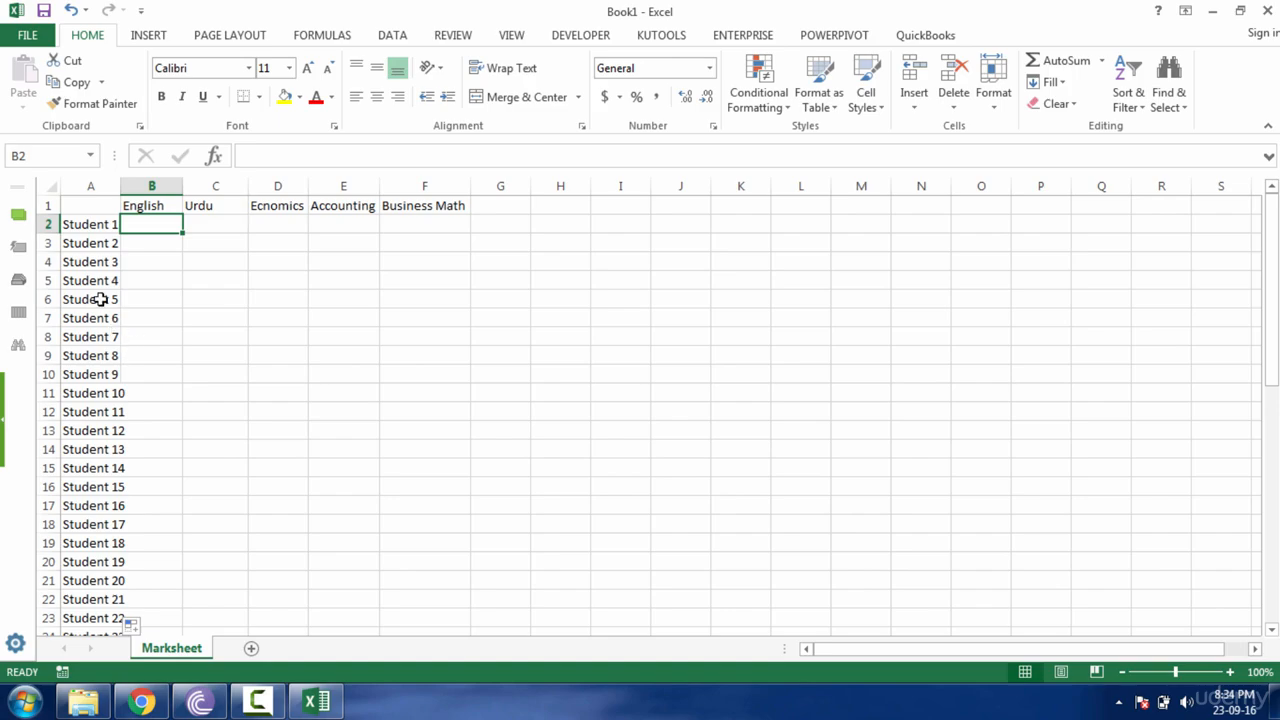
Step: AutoFit column A's width so the two-digit student labels fit inside the column
click(98, 259)
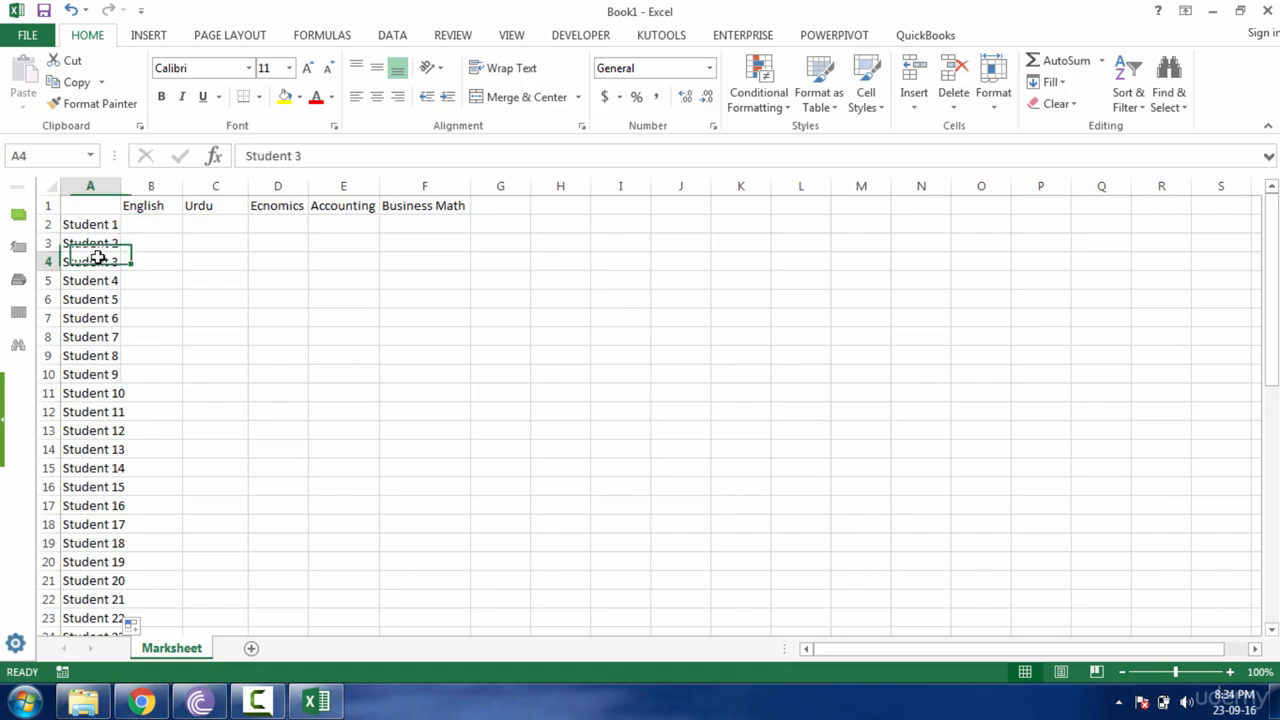
click(111, 405)
drag(108, 225, 101, 357)
click(104, 397)
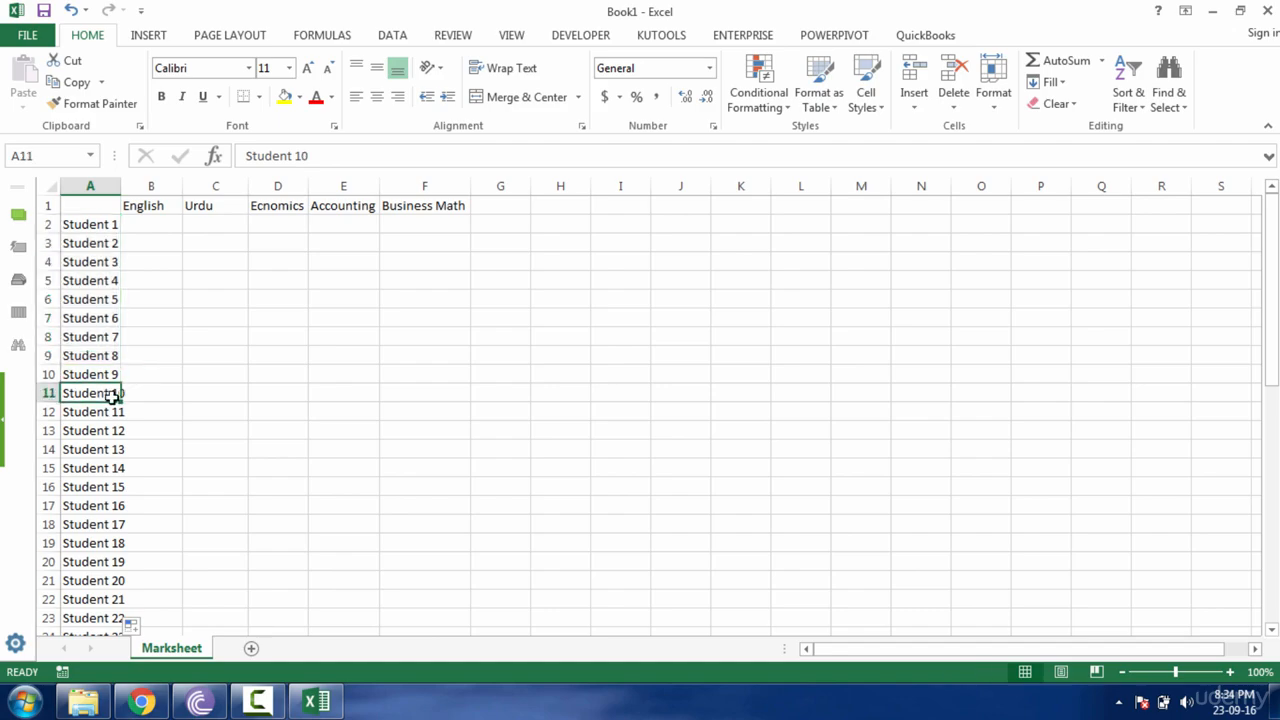
double_click(118, 186)
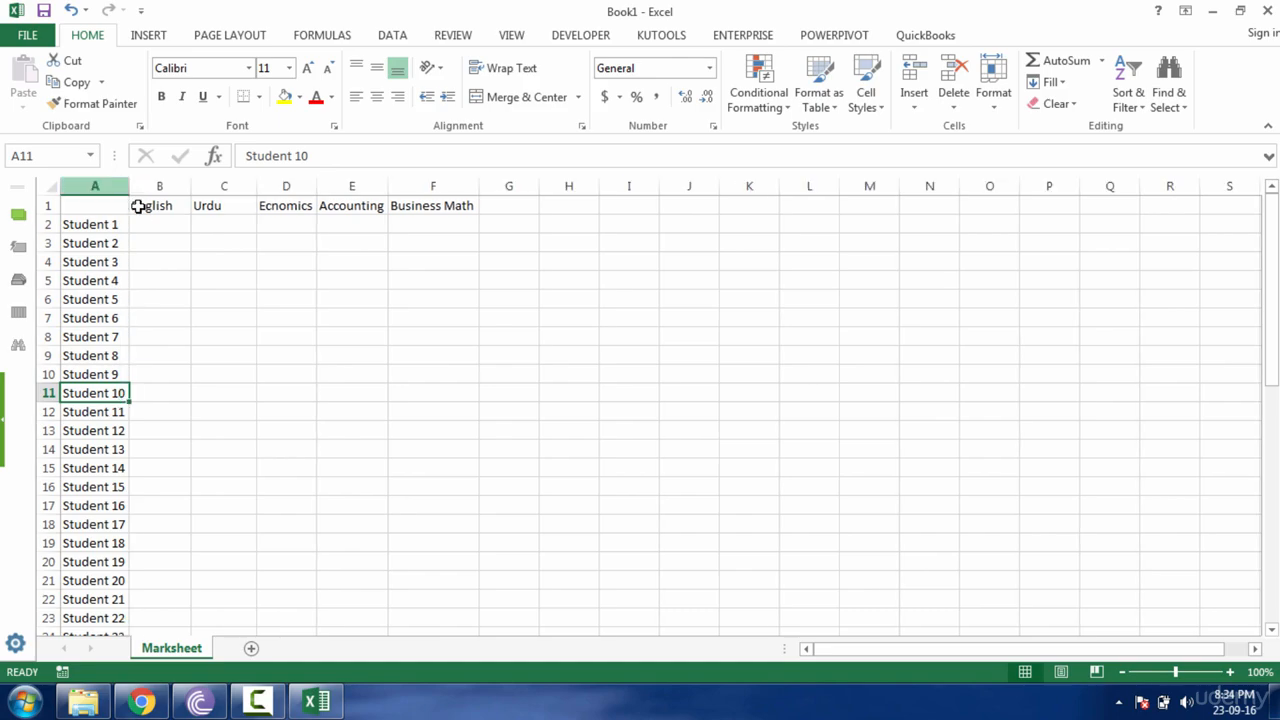
Step: Enter marks 45, 76, 56, 45 and 67 for Student 1 in cells B2 through F2
click(163, 222)
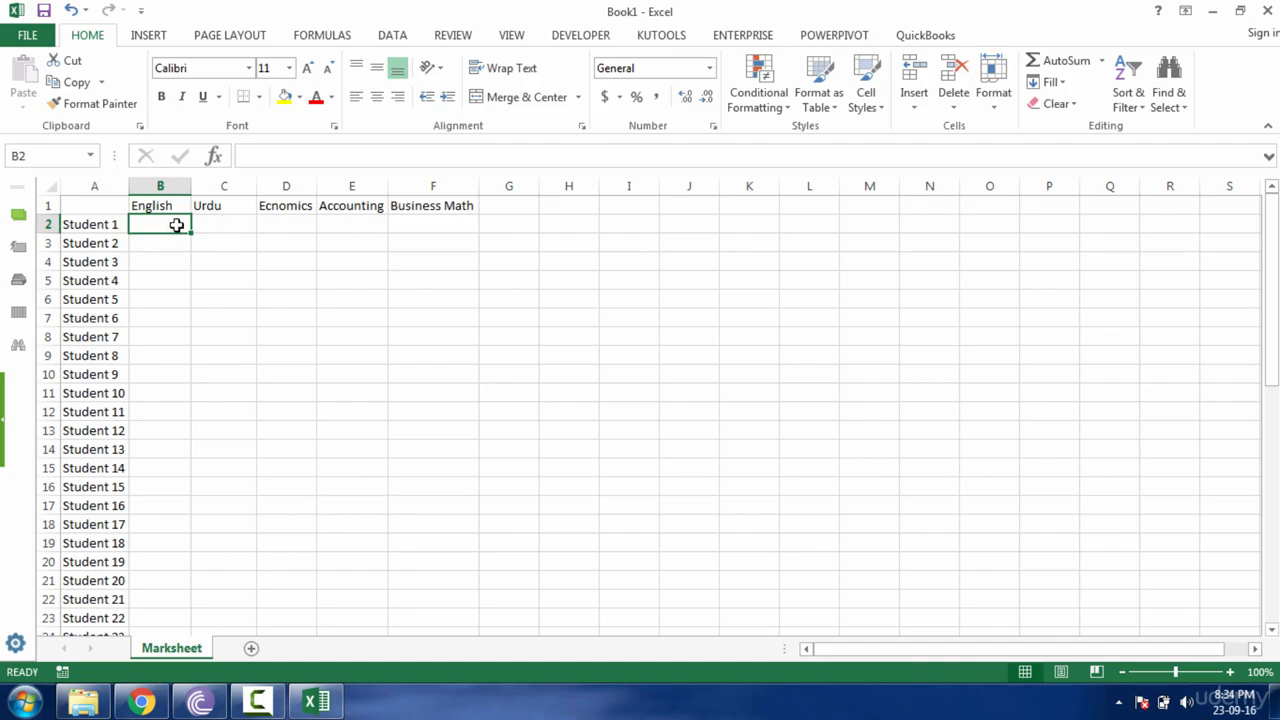
click(118, 223)
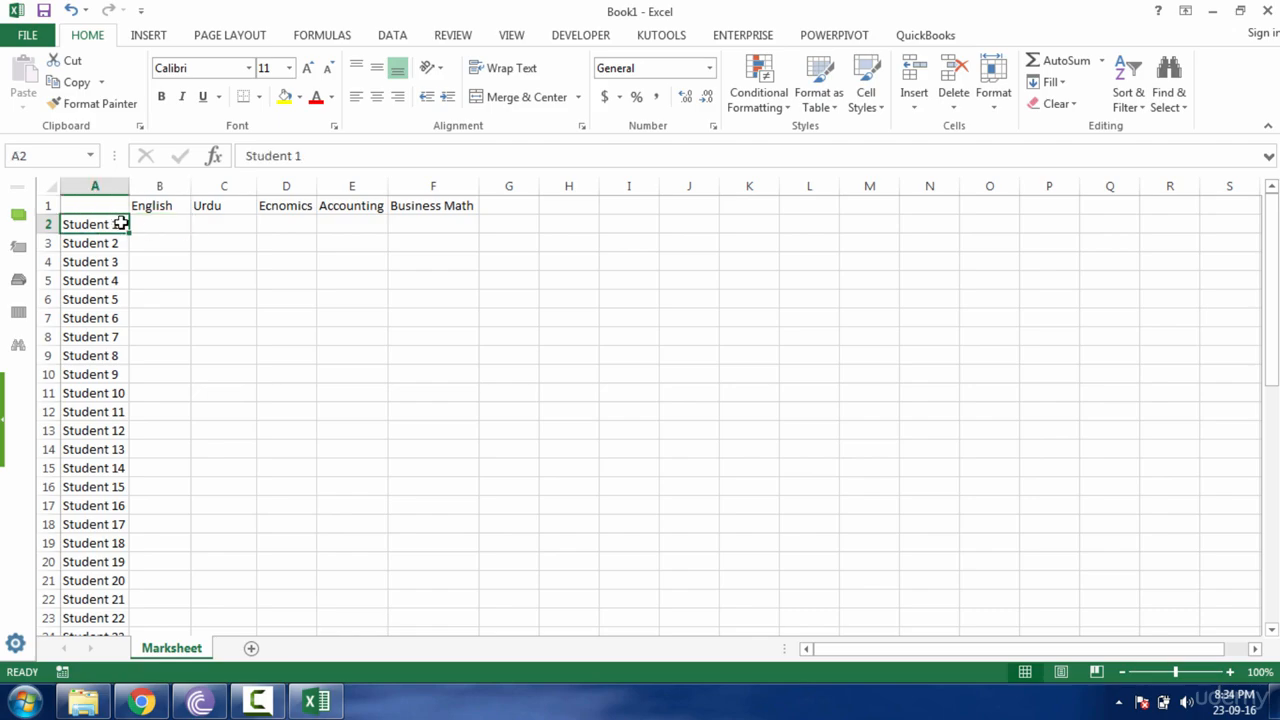
click(150, 206)
click(170, 225)
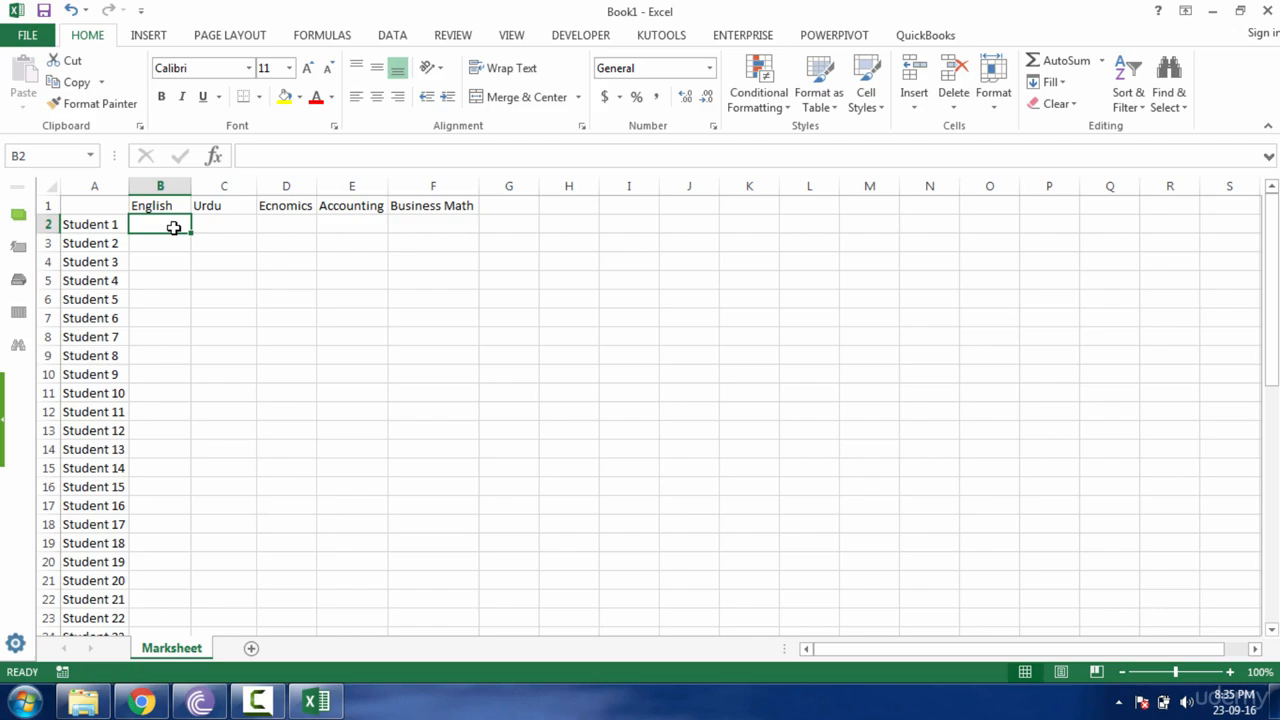
text(45)
key(Tab)
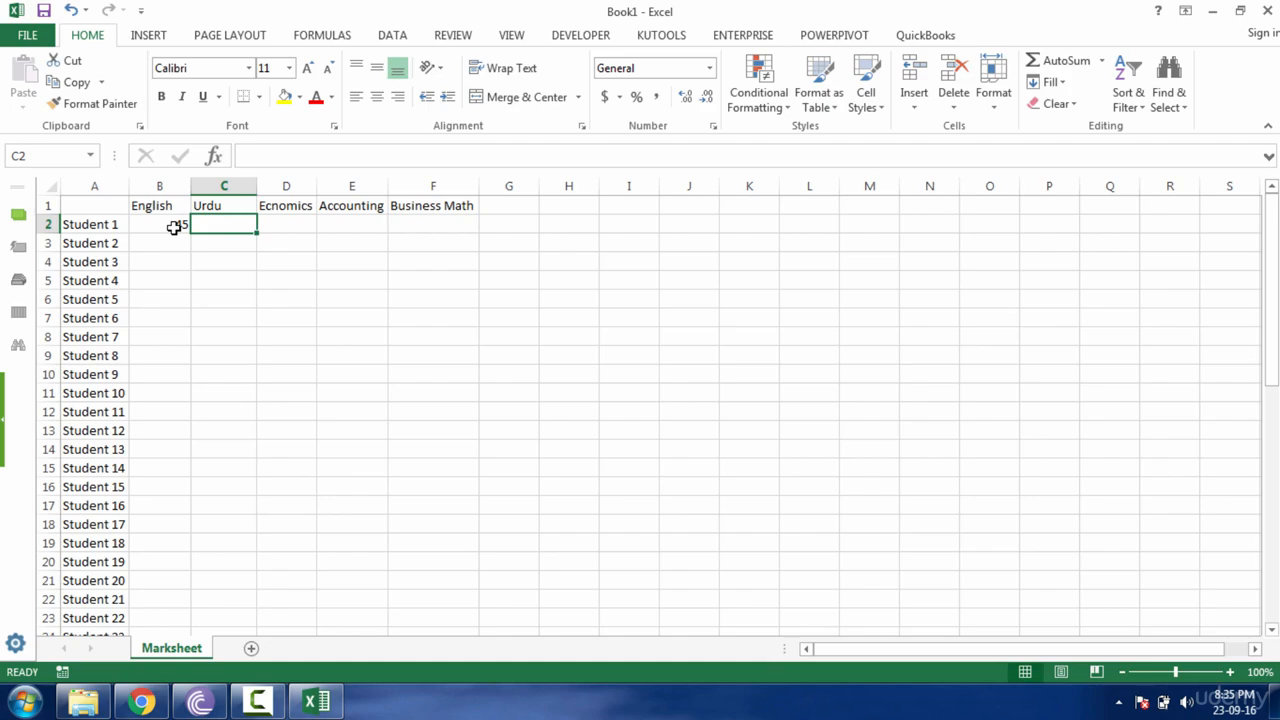
text(76)
key(Tab)
text(56)
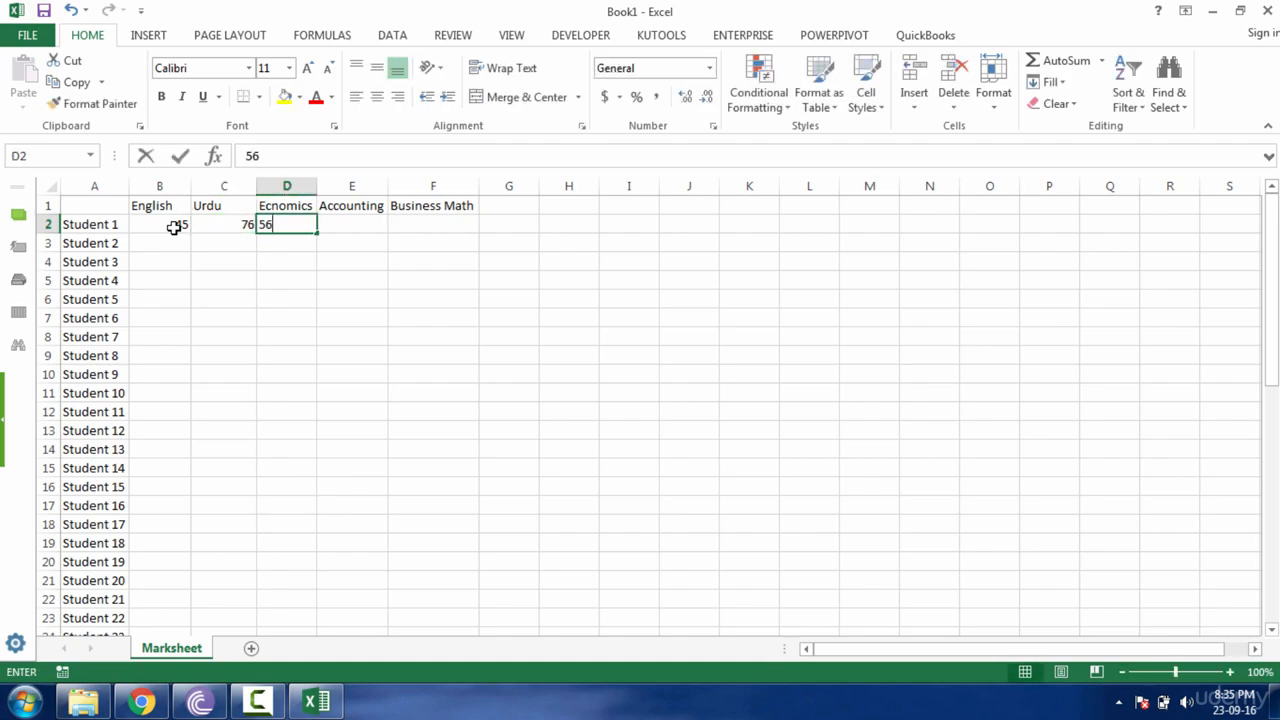
key(Tab)
text(45)
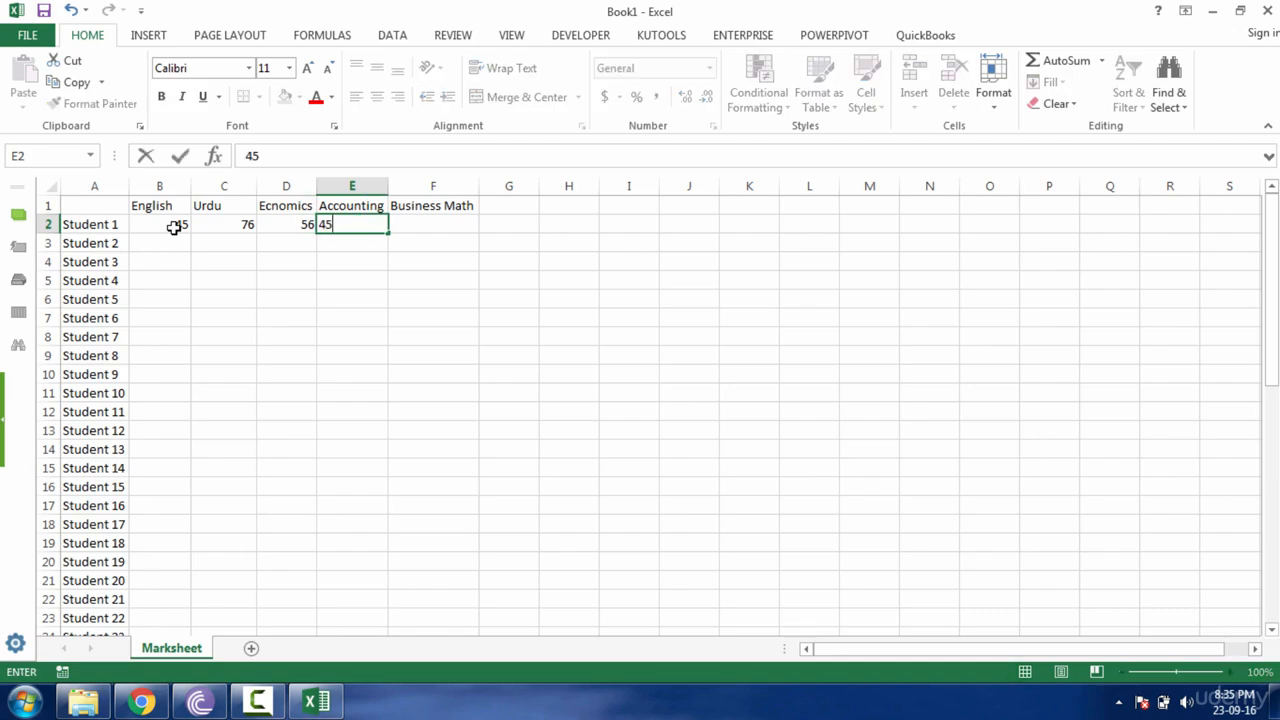
key(Tab)
text(67)
key(Tab)
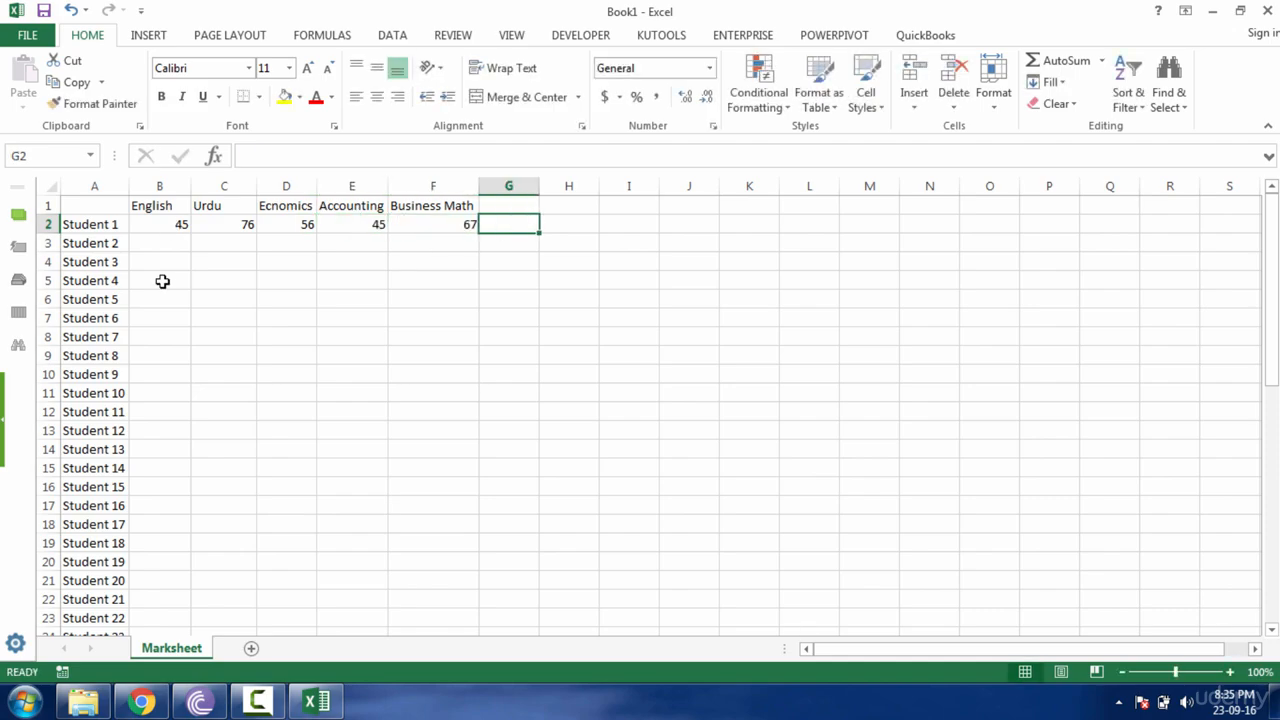
Step: Calculate 5 times 50 with a formula in empty cell I4, and clear that cell again
click(180, 224)
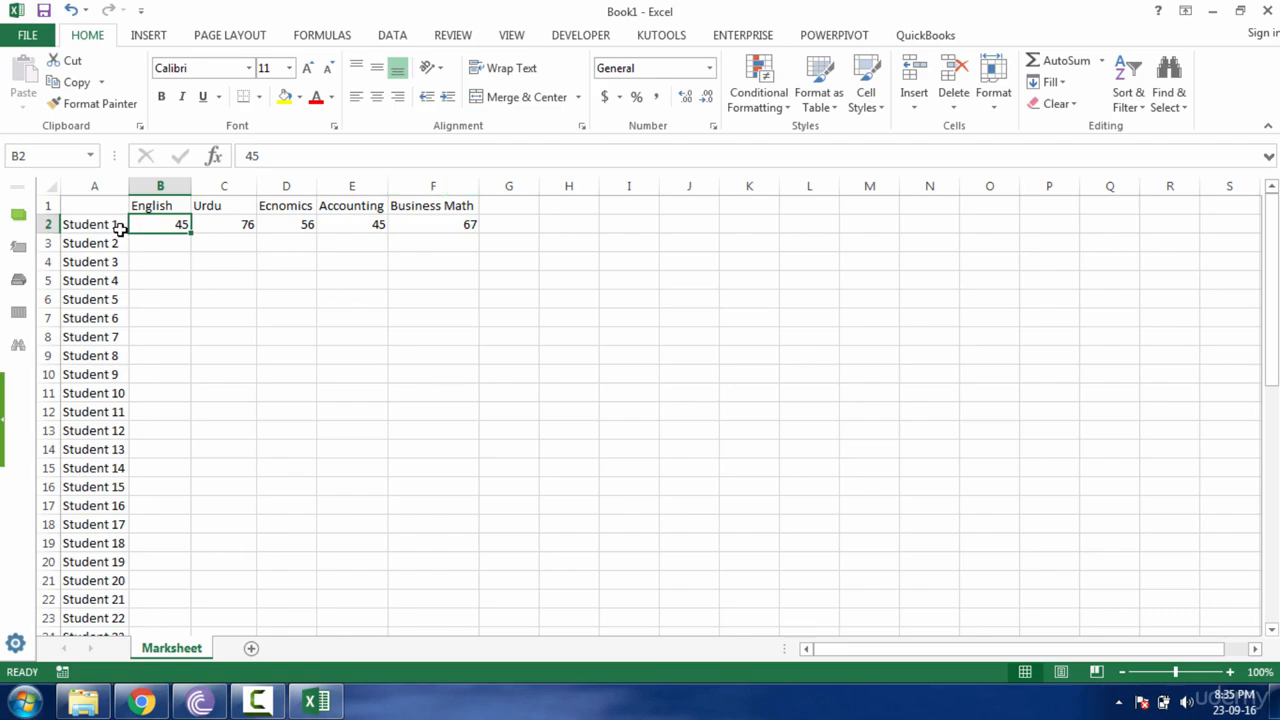
click(602, 265)
text(=5)
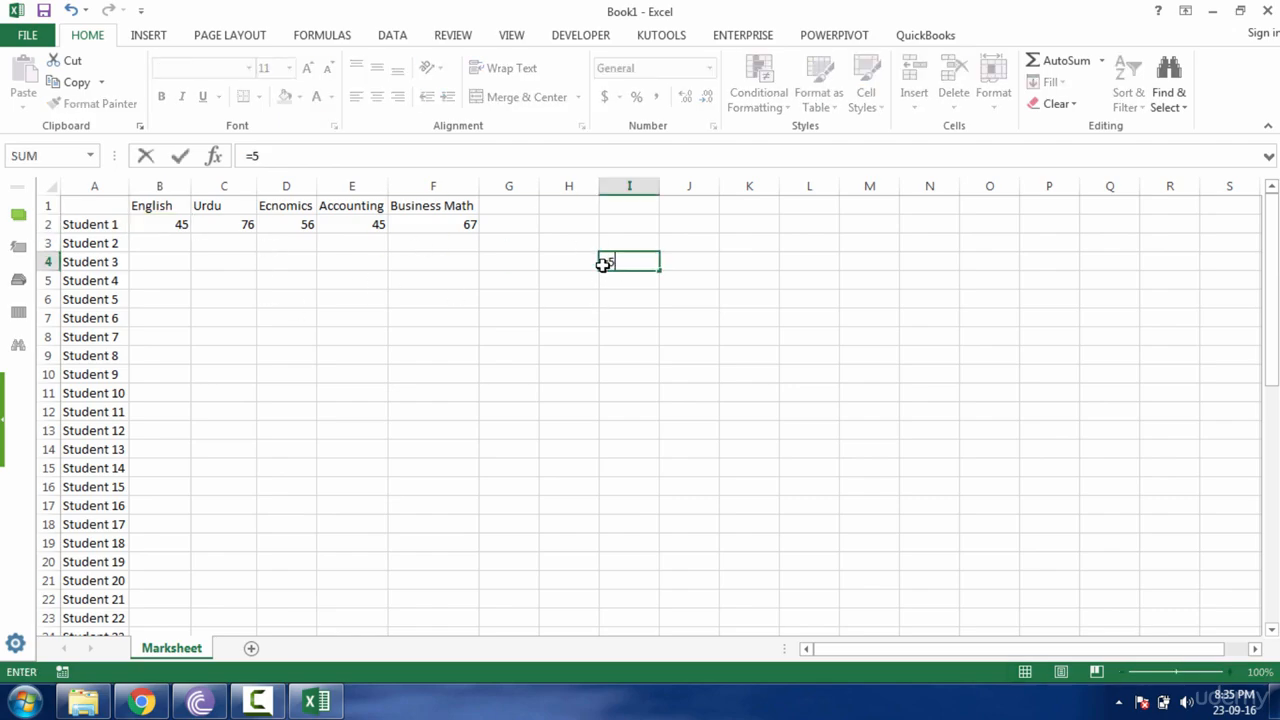
text(*50)
key(Return)
click(622, 264)
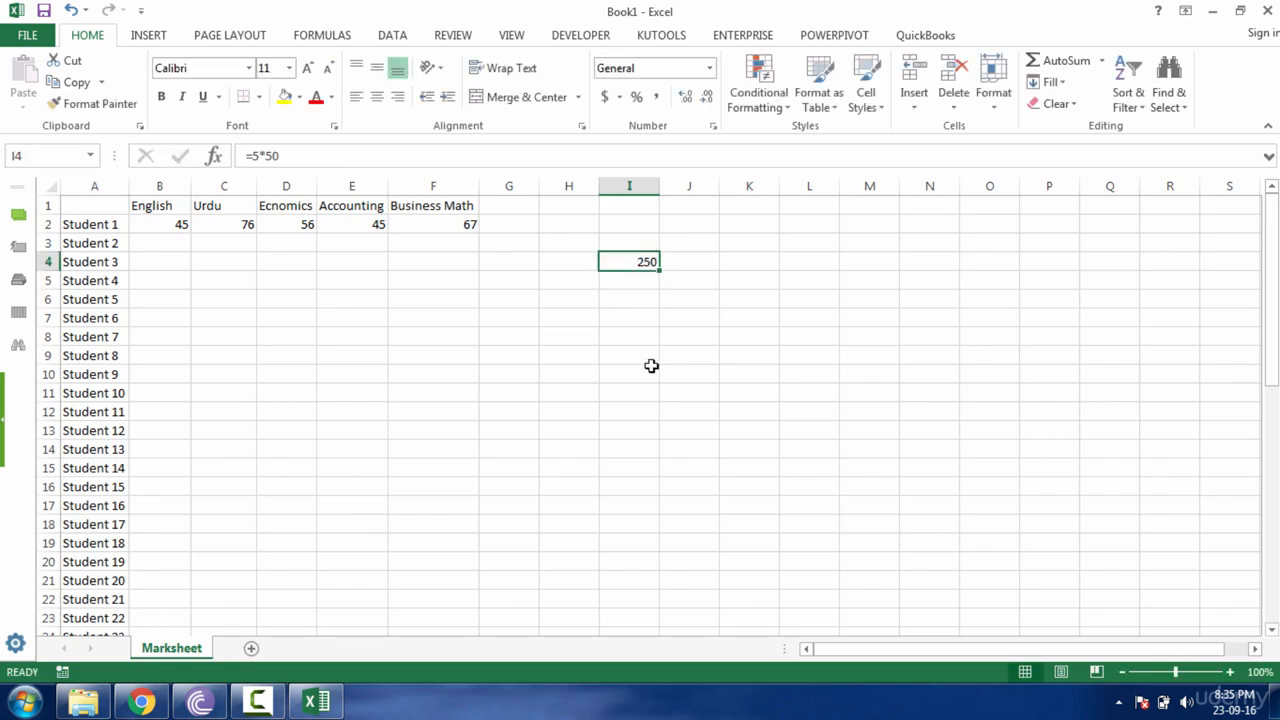
key(Delete)
Step: Clear all of Student 1's marks from cells B2 through F2
click(180, 227)
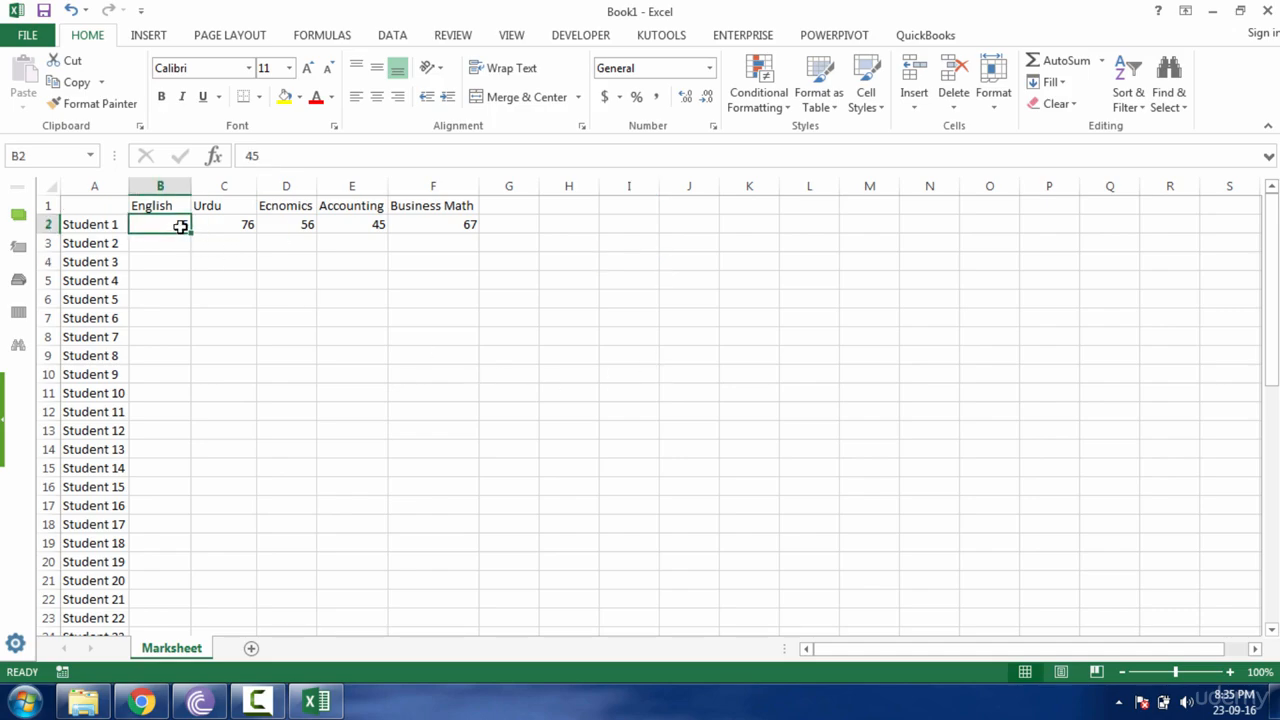
key(ctrl+shift+Right)
key(Delete)
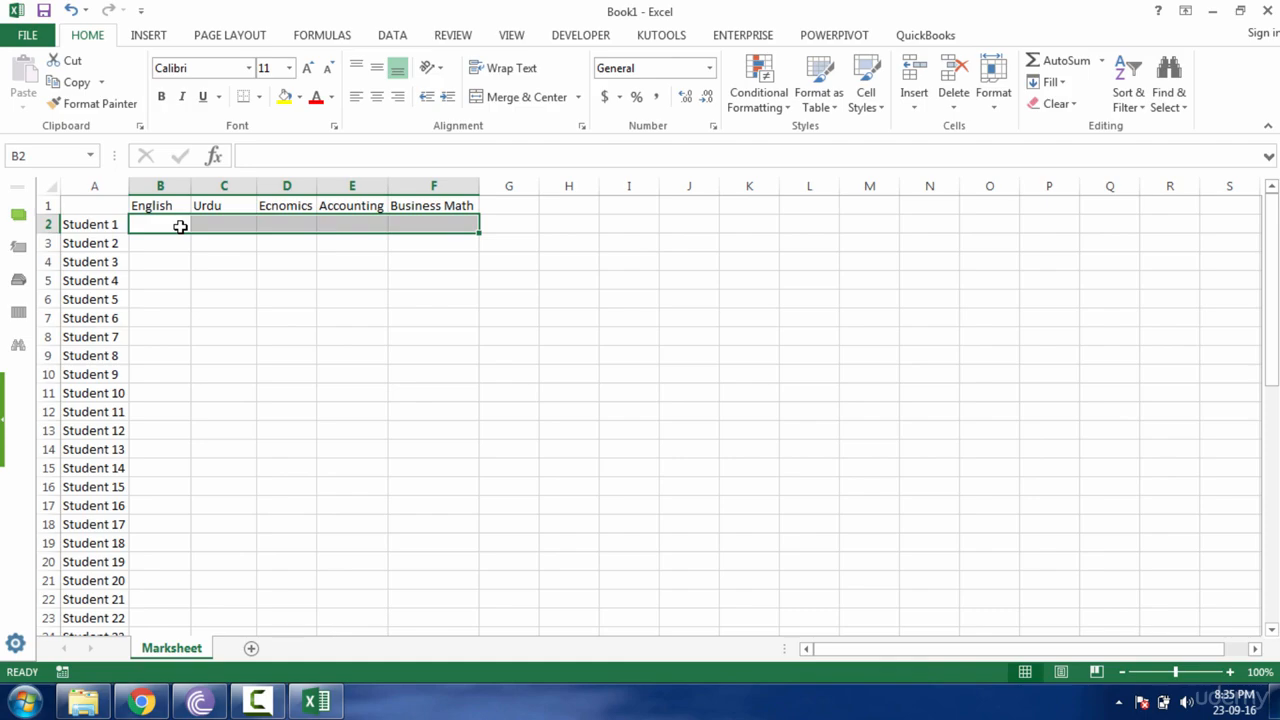
Step: Enter the formula =RANDBETWEEN(30,90) in B2 to generate Student 1's English mark
click(180, 227)
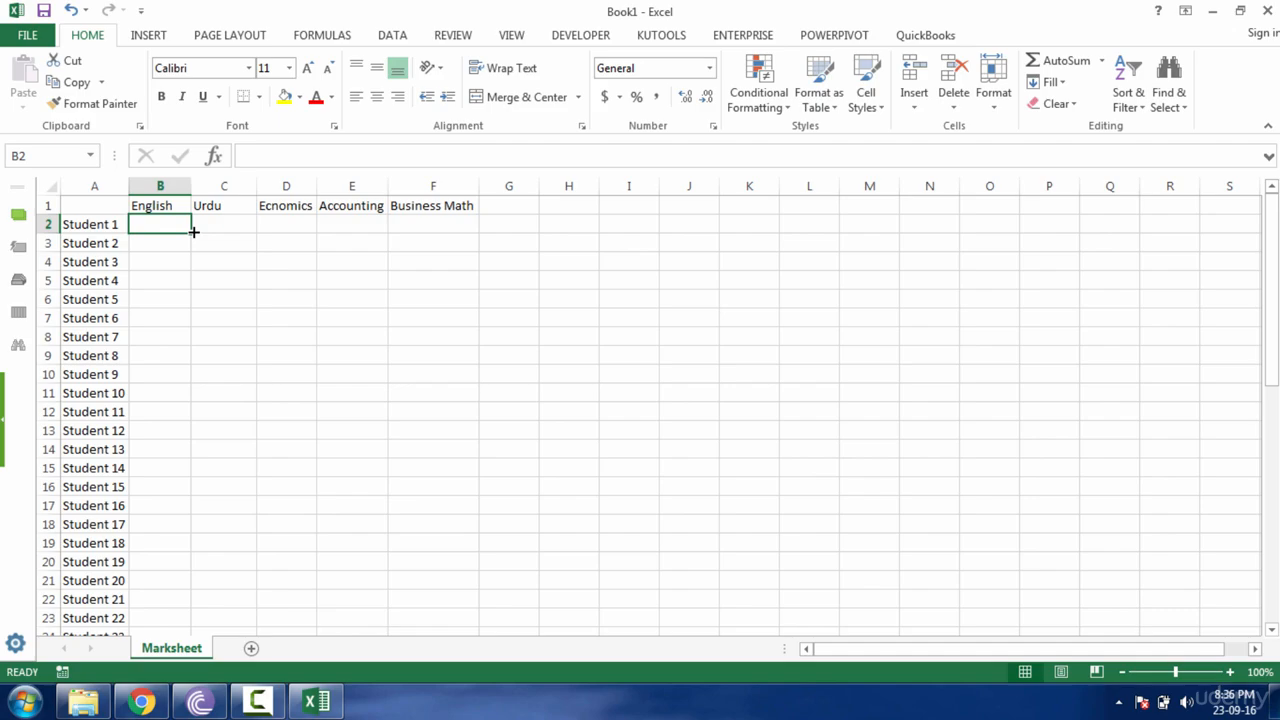
text(=)
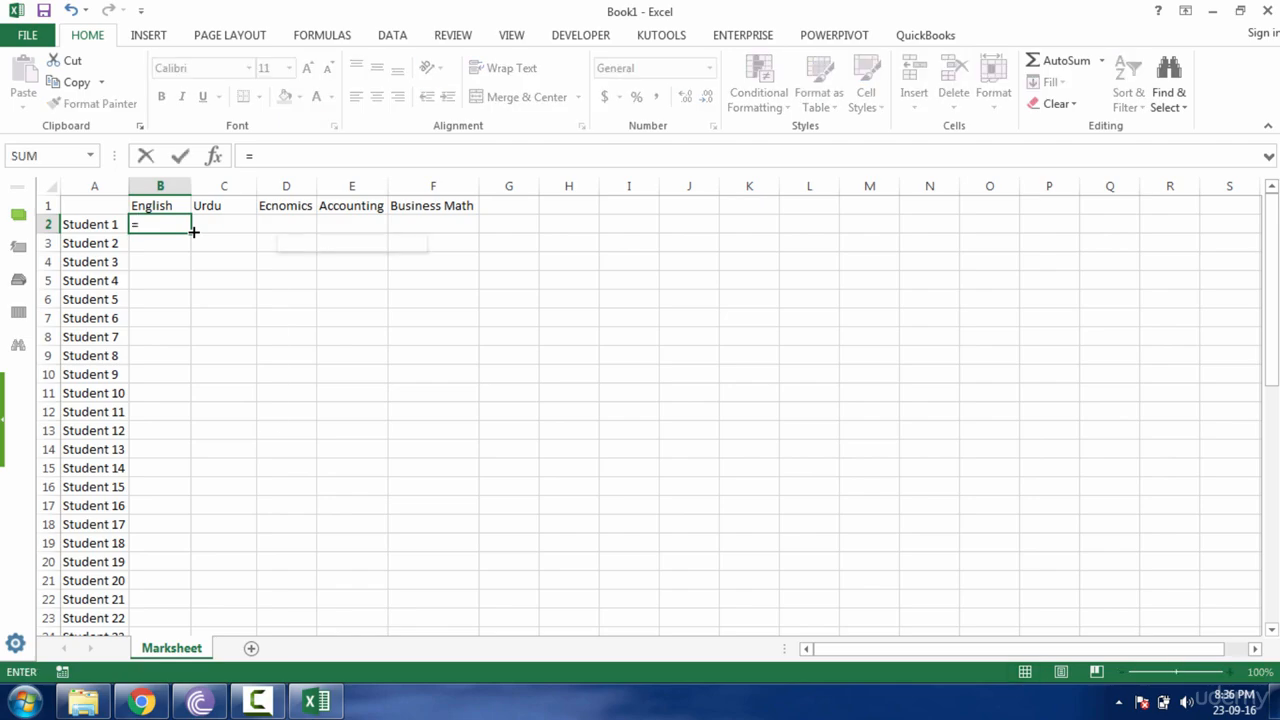
text(r)
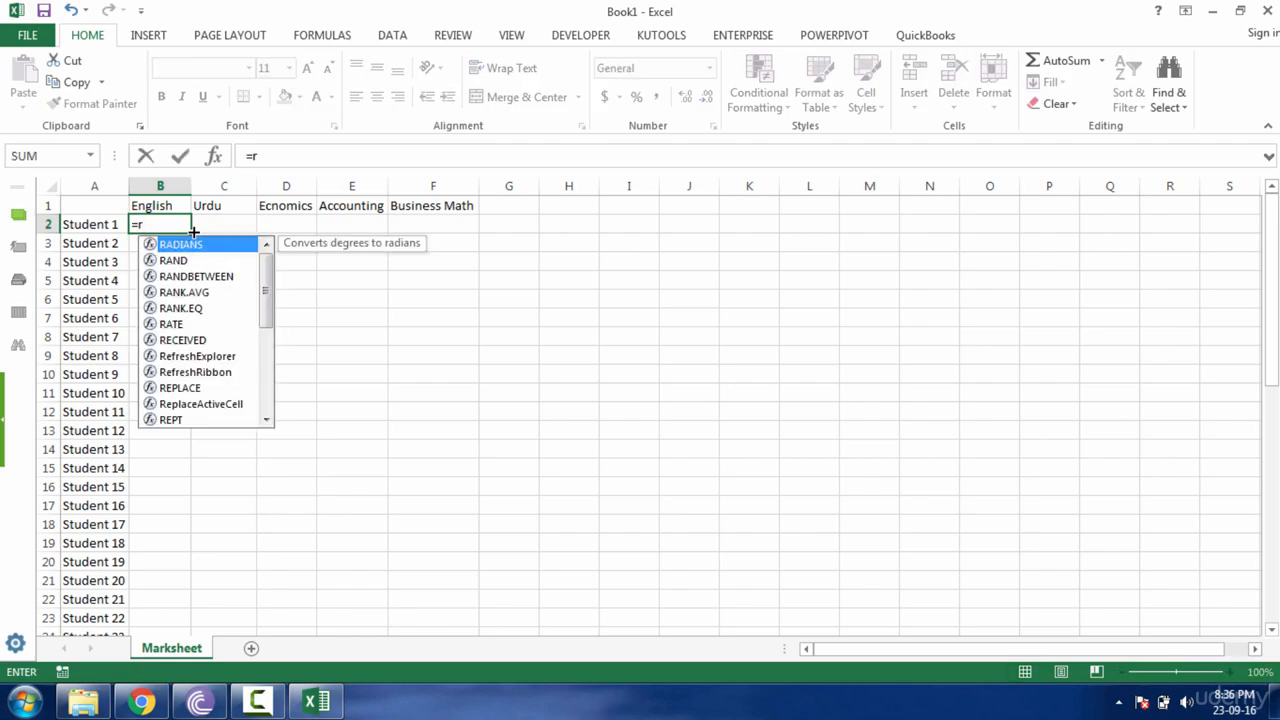
text(an)
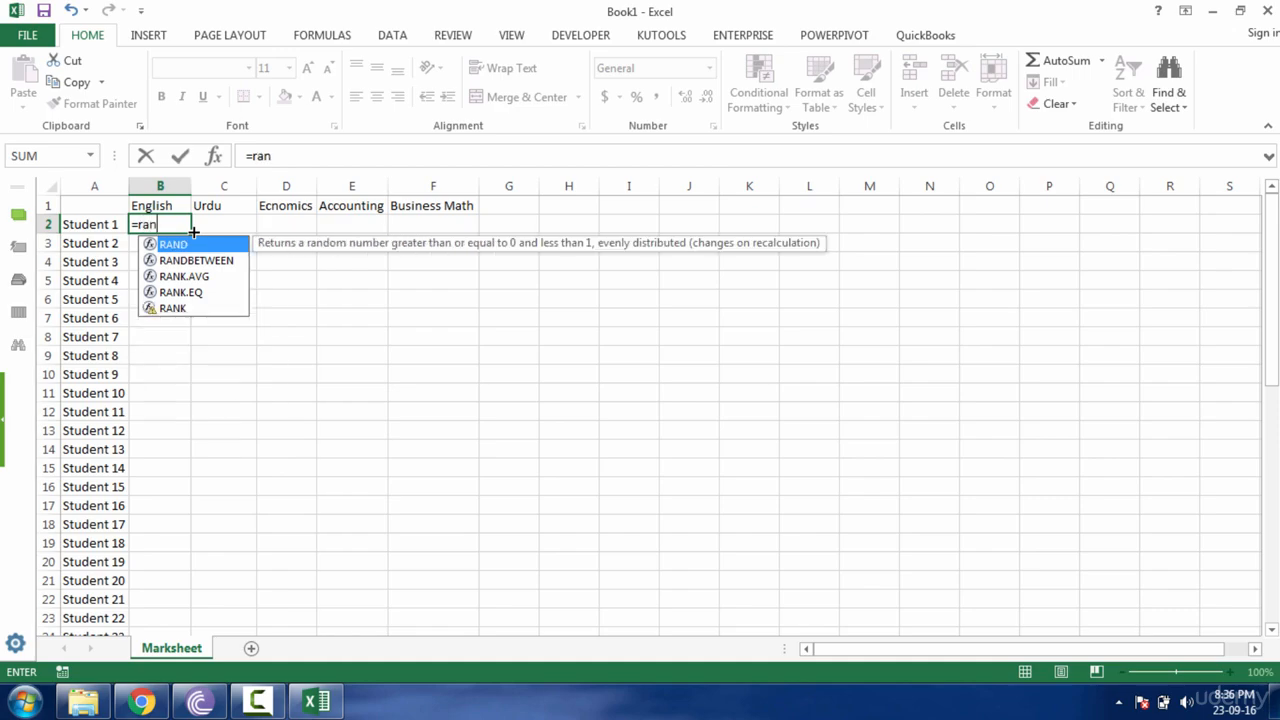
key(Down)
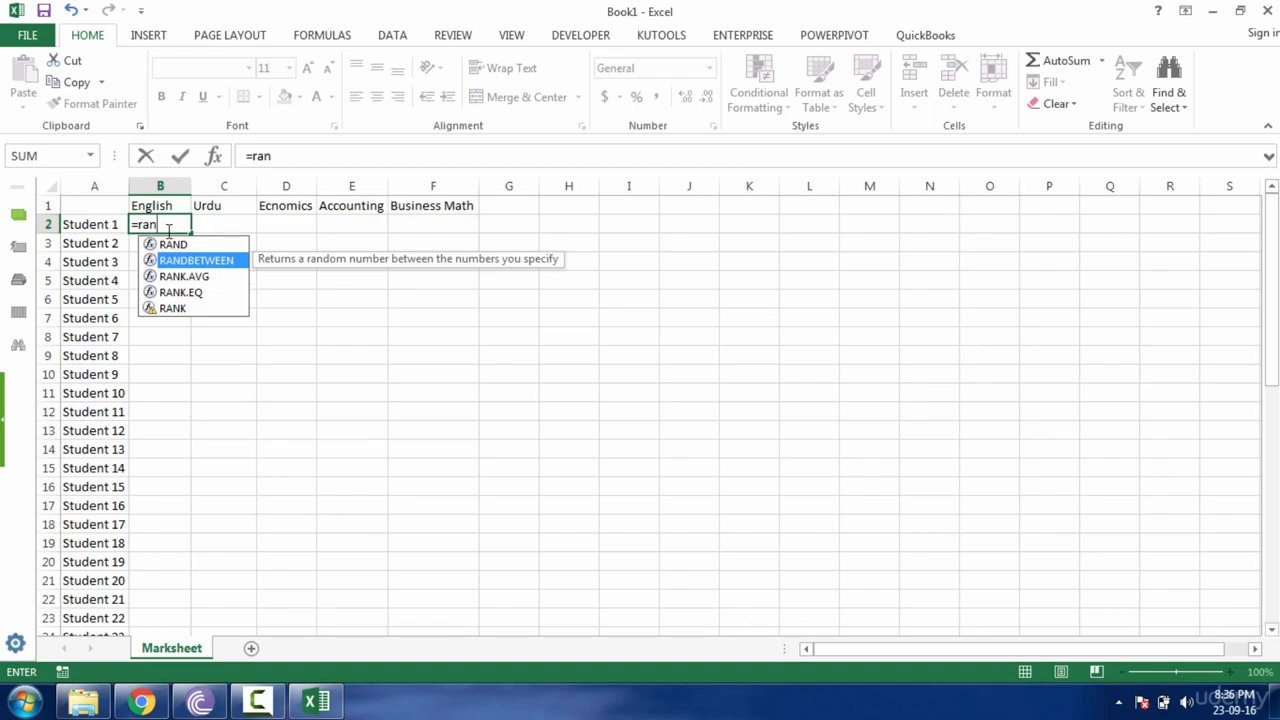
key(BackSpace)
key(BackSpace)
text(an)
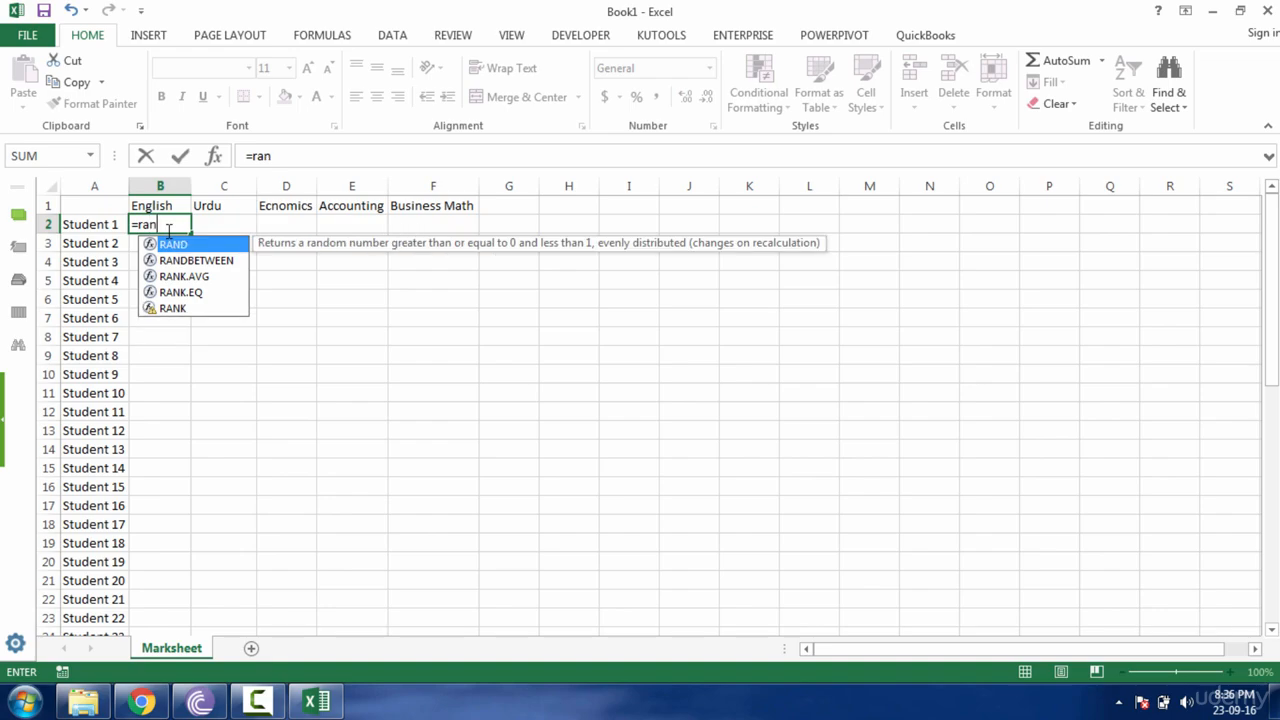
key(Down)
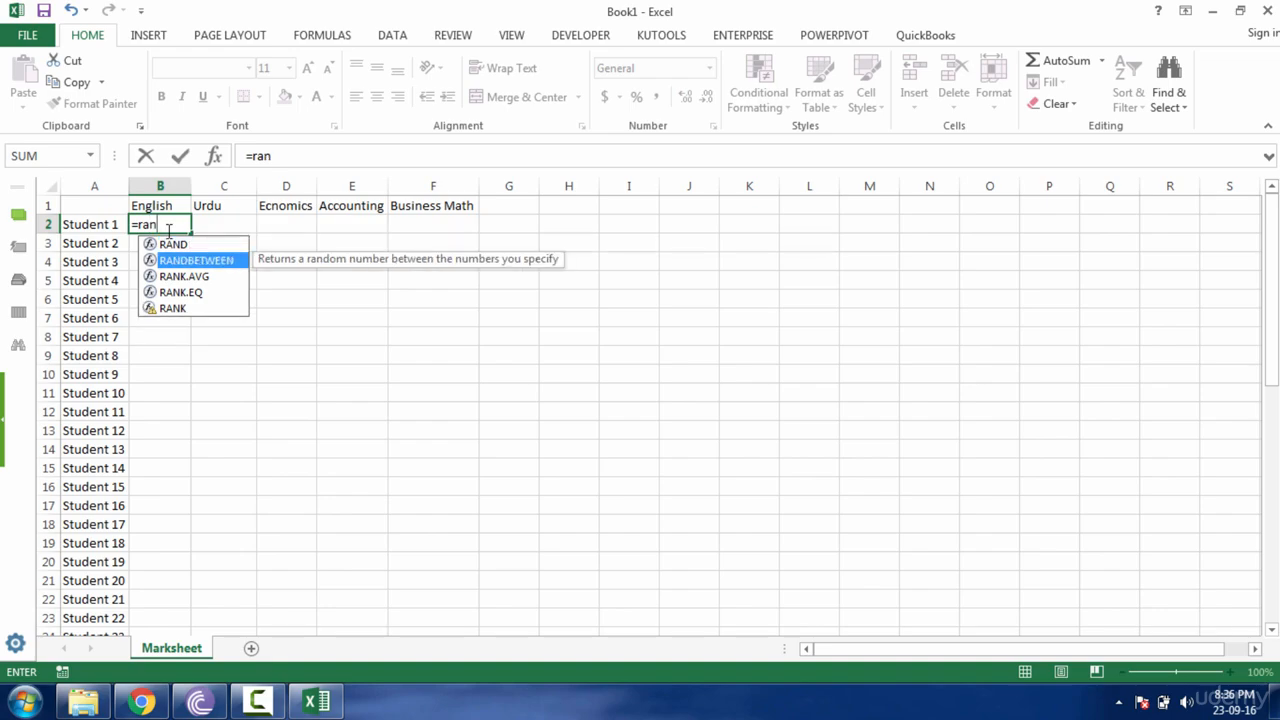
key(Tab)
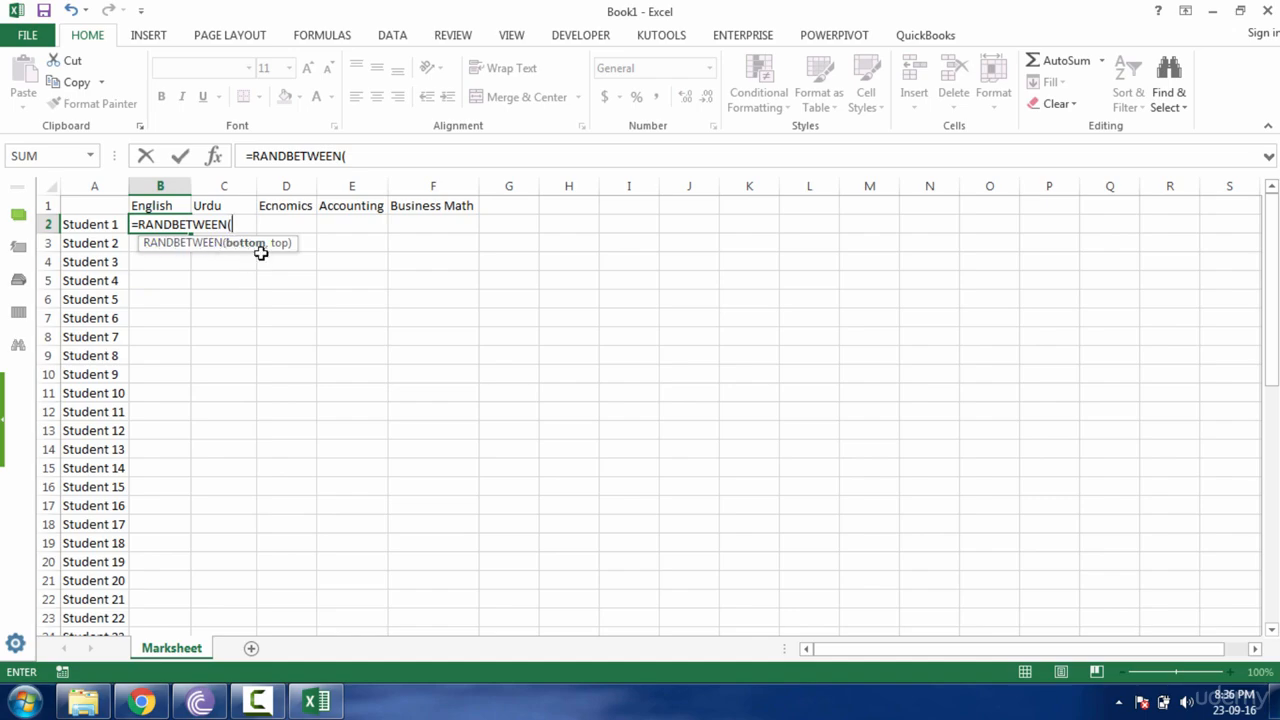
text(30,90)
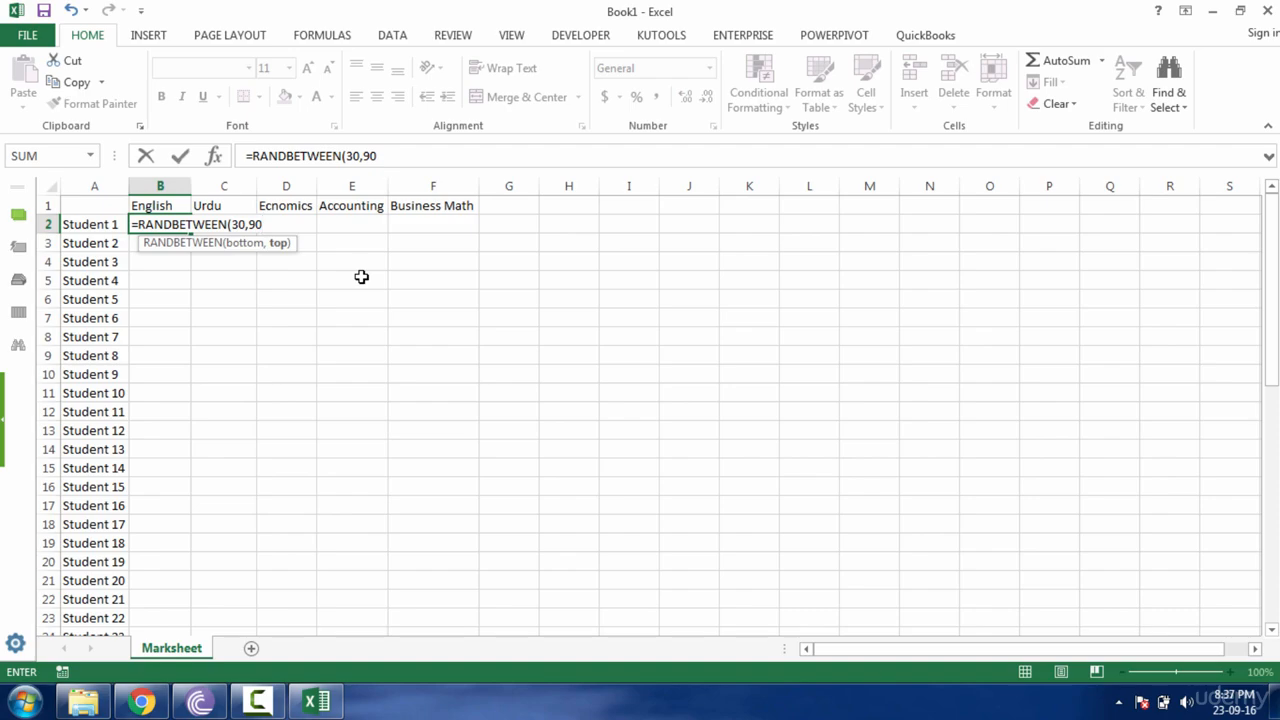
key(Return)
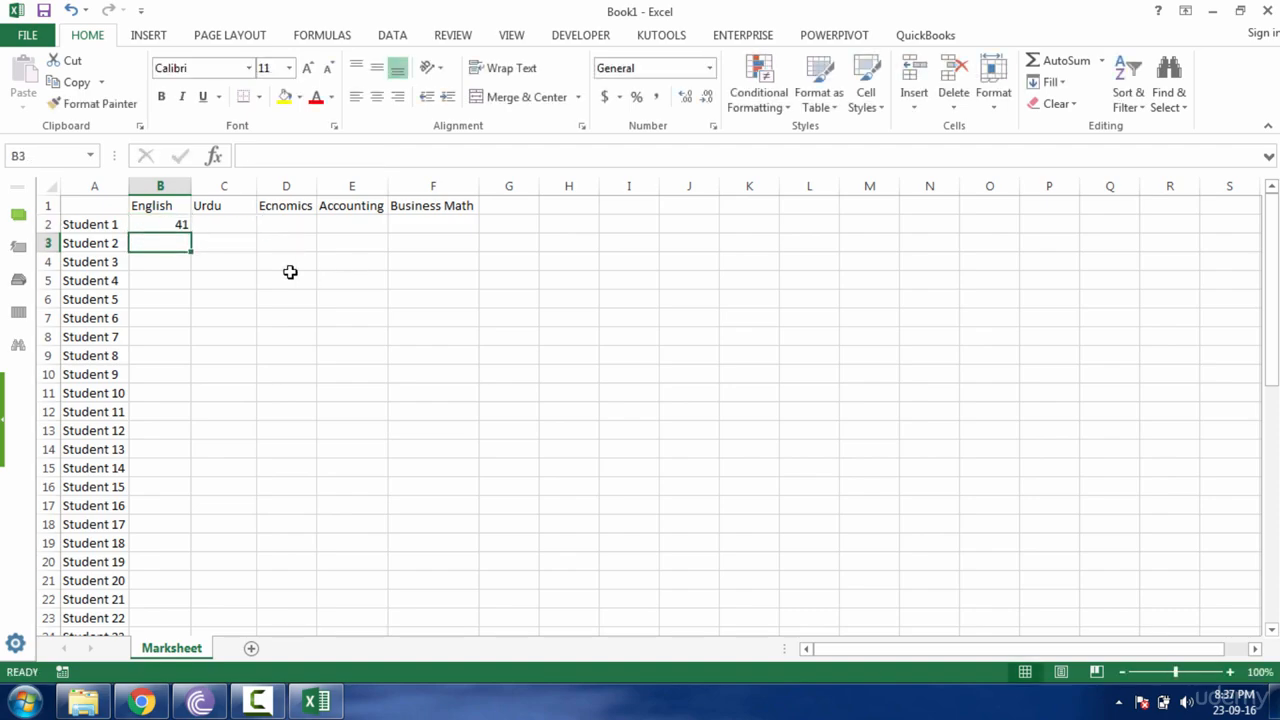
Step: Try to fill the B2 formula down the English column, and undo that fill
click(188, 224)
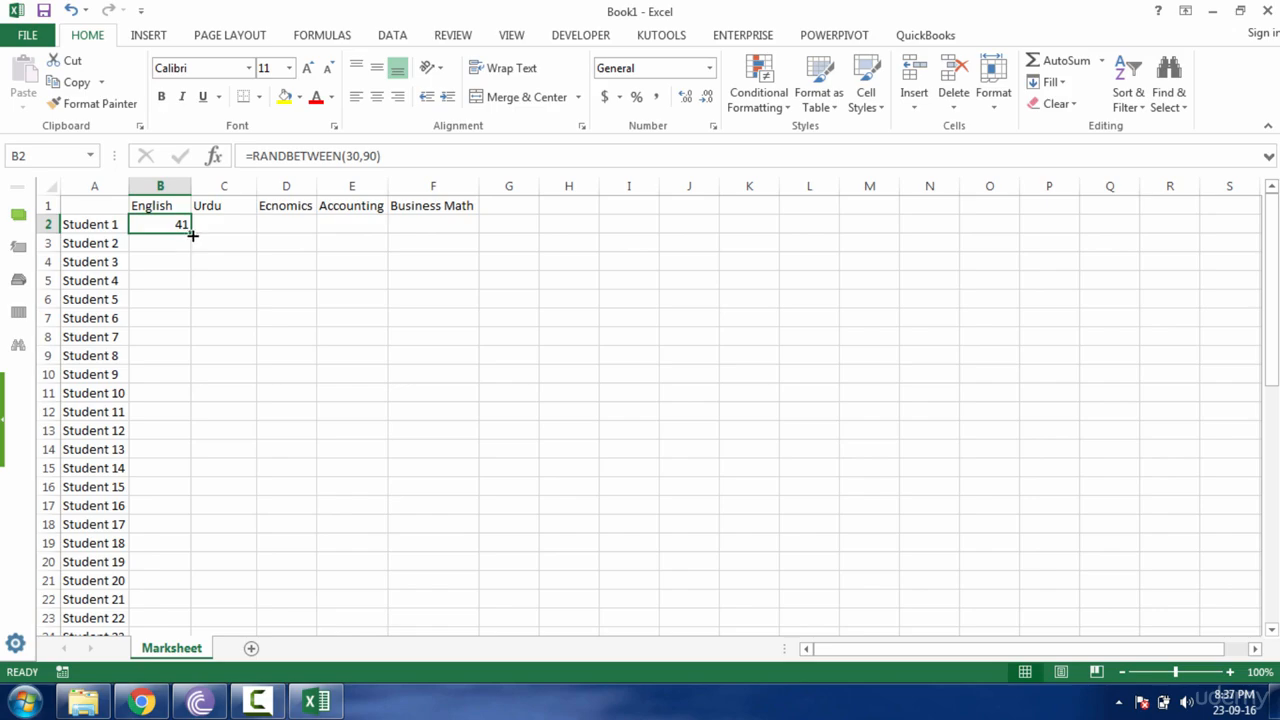
drag(193, 235, 193, 235)
double_click(190, 232)
key(ctrl+z)
Step: Fill the B2 formula across all subjects to F2 and extend that row down to Student 2
drag(193, 232, 473, 223)
drag(481, 224, 481, 224)
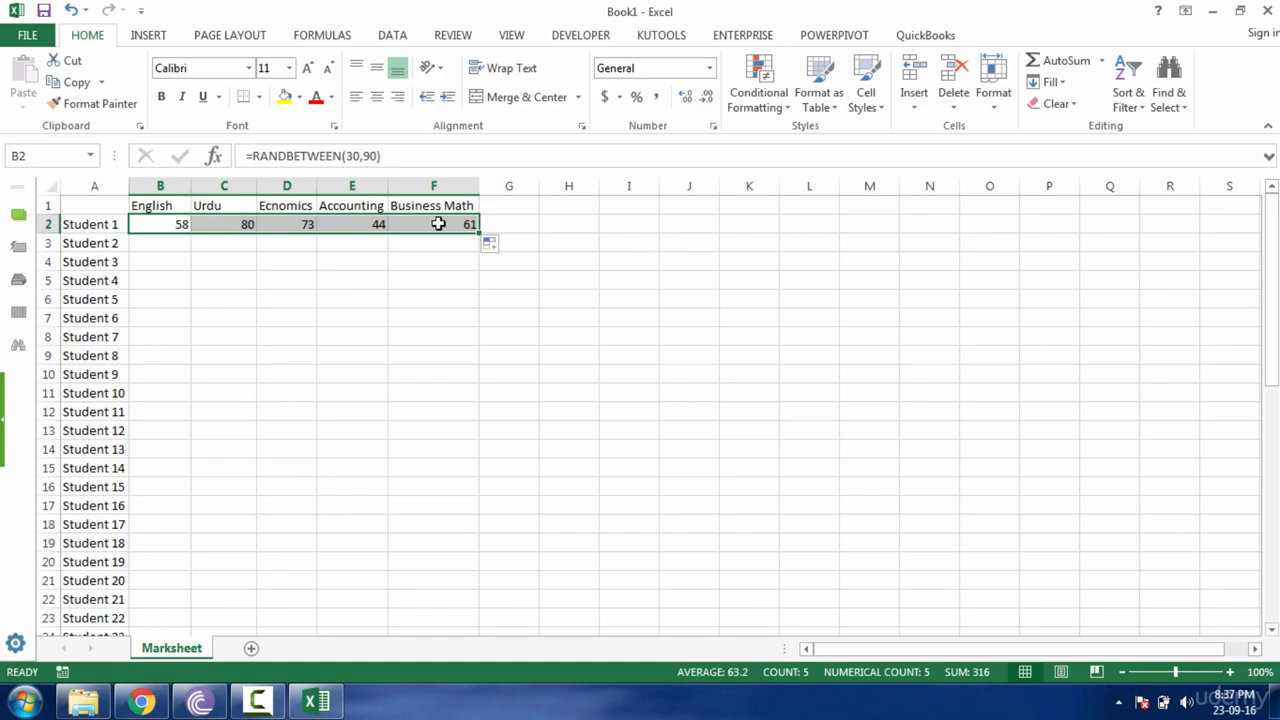
drag(485, 231, 484, 246)
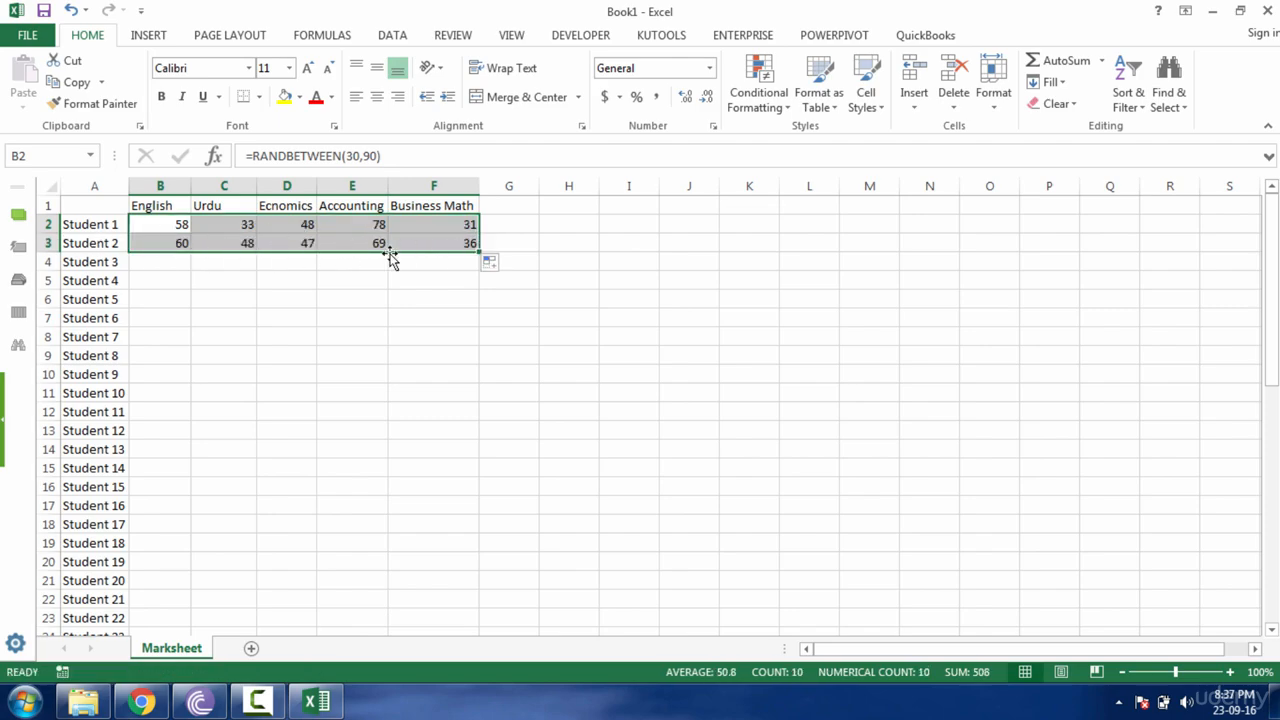
Step: Undo the extension to Student 2 and fill the B2:F2 formulas down the rows of all students
key(ctrl+z)
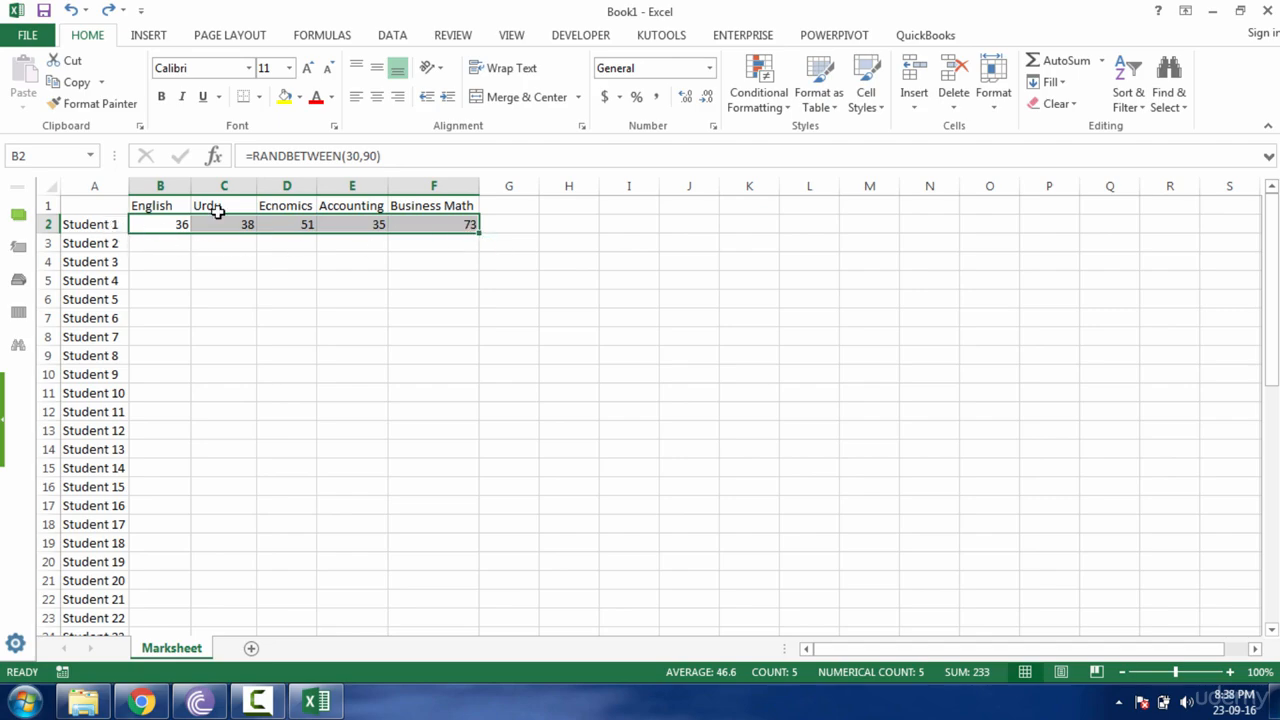
double_click(483, 232)
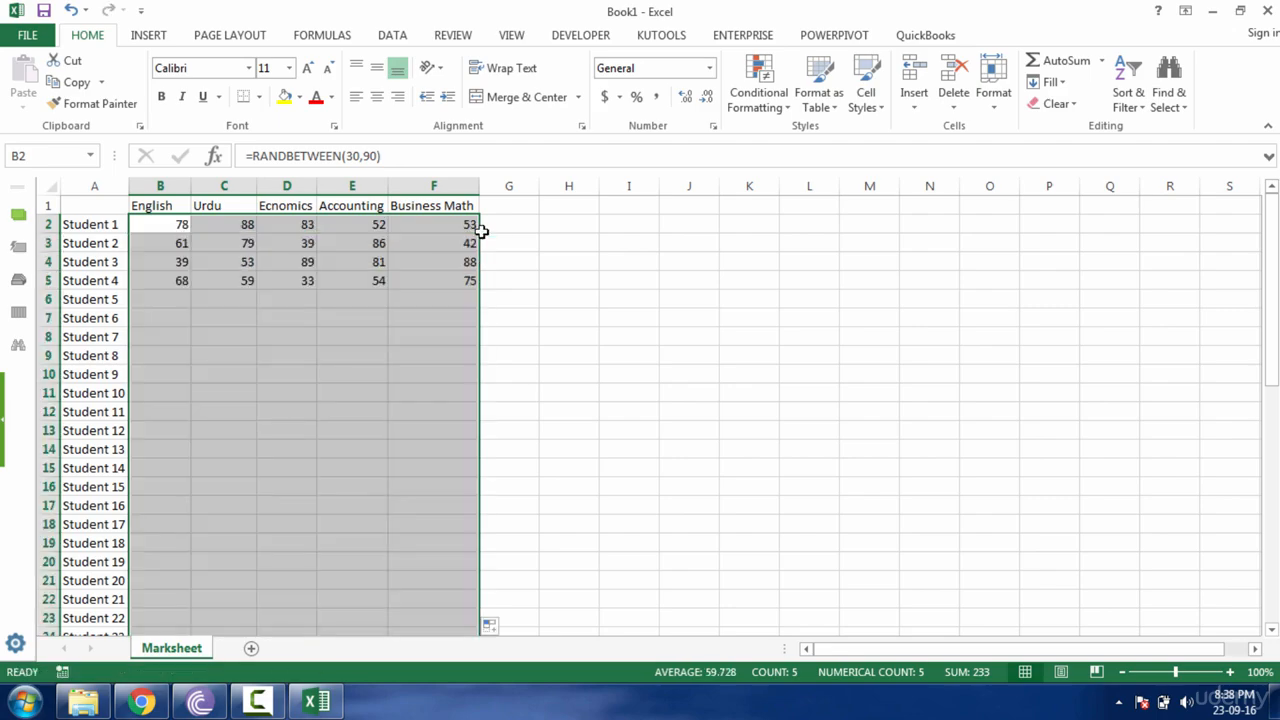
click(352, 505)
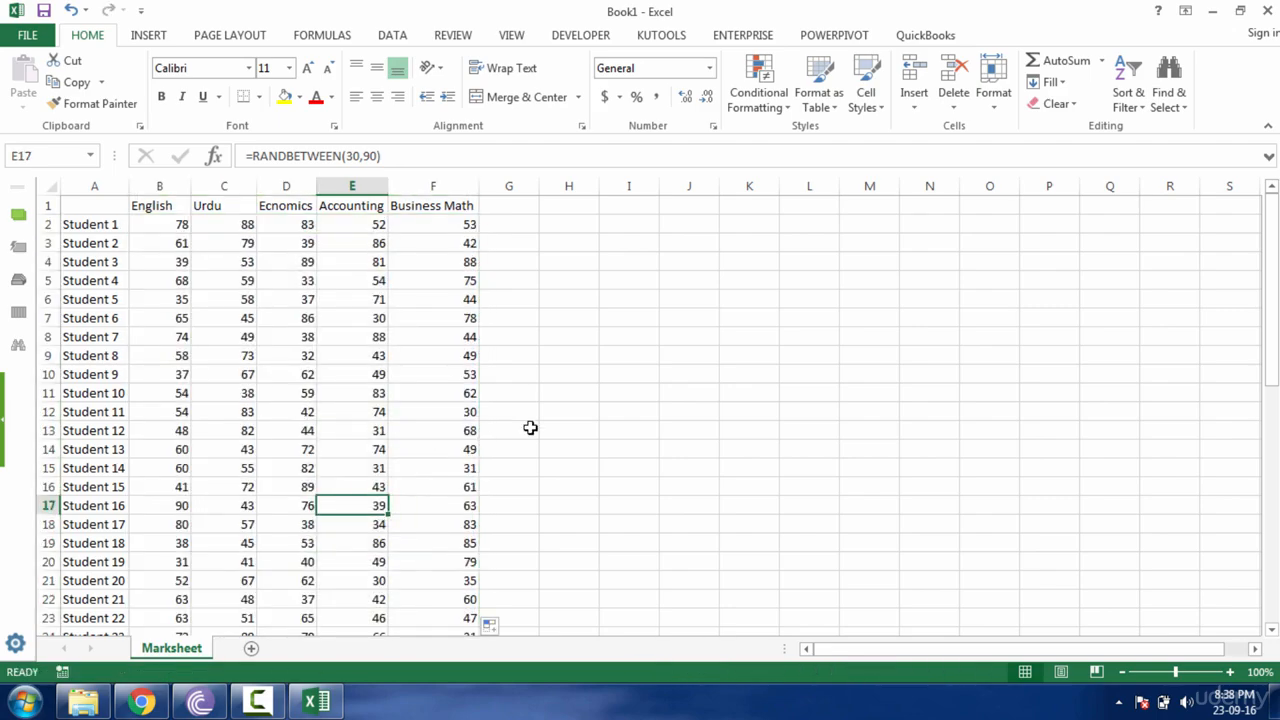
Step: Add the heading "Marks Obtained" in G1 and fit column G's width to it
click(515, 204)
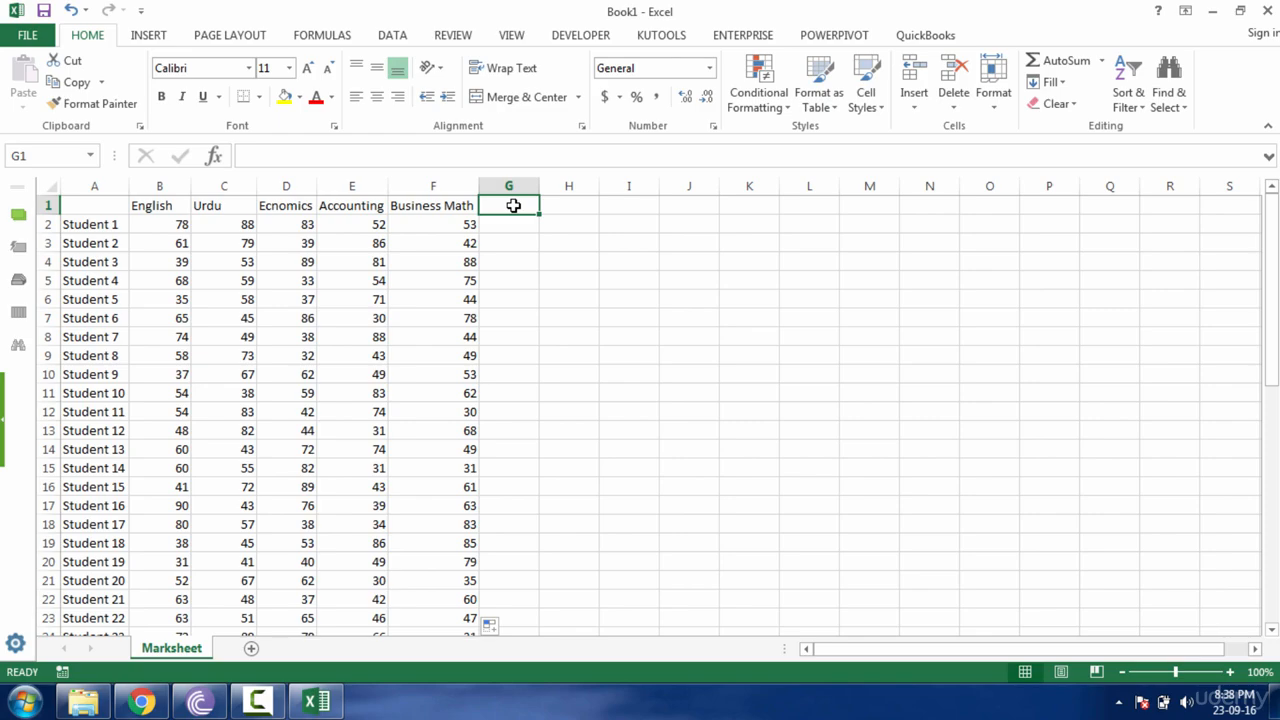
text(Mar)
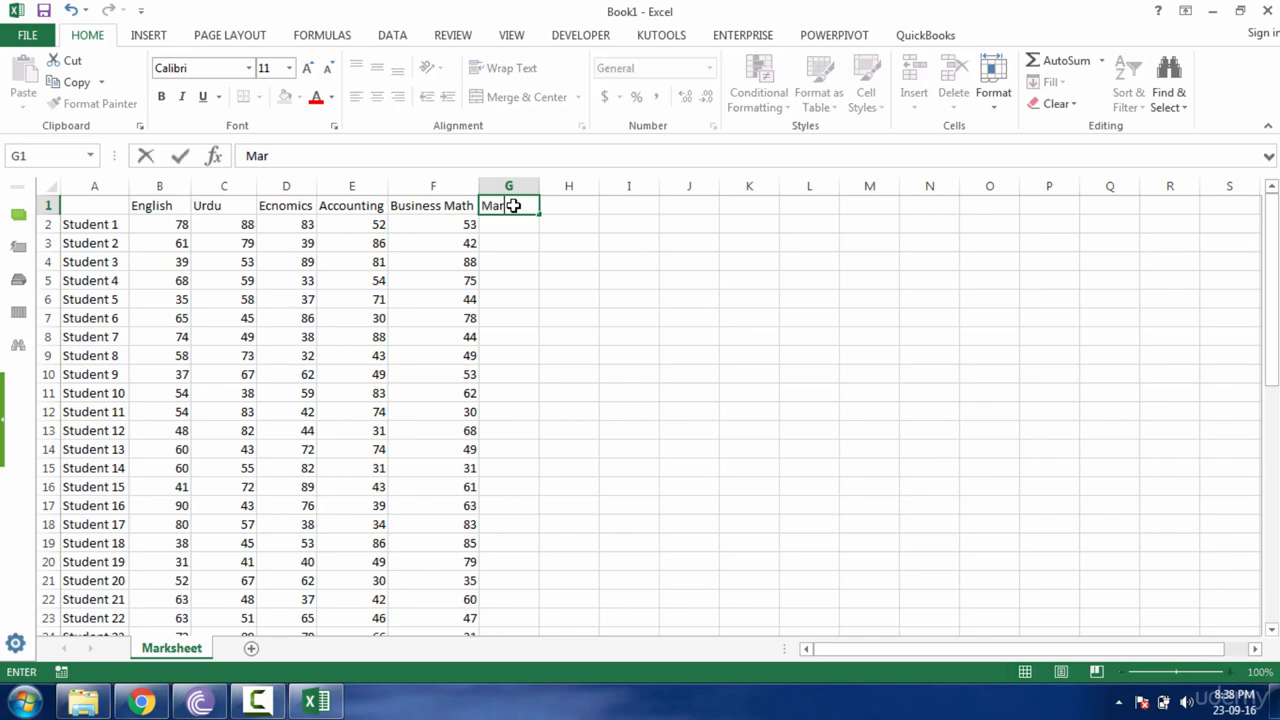
text(ks Obtained)
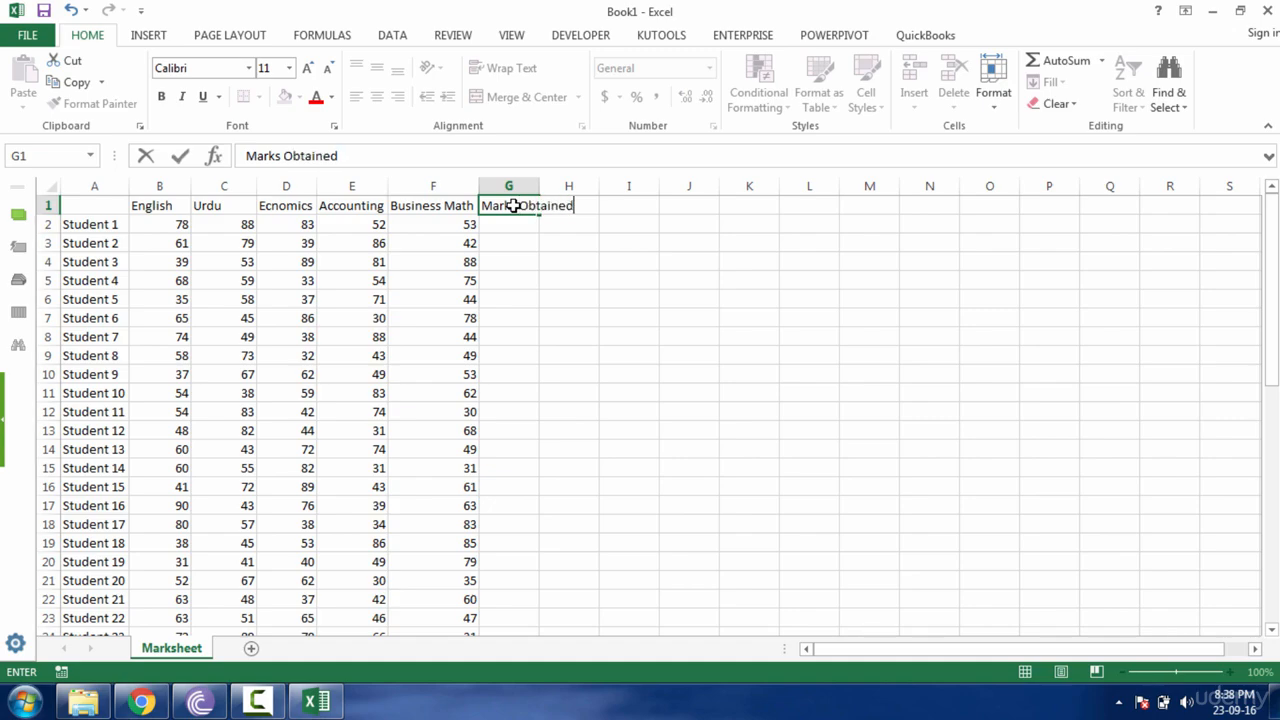
key(Return)
text(\)
click(528, 186)
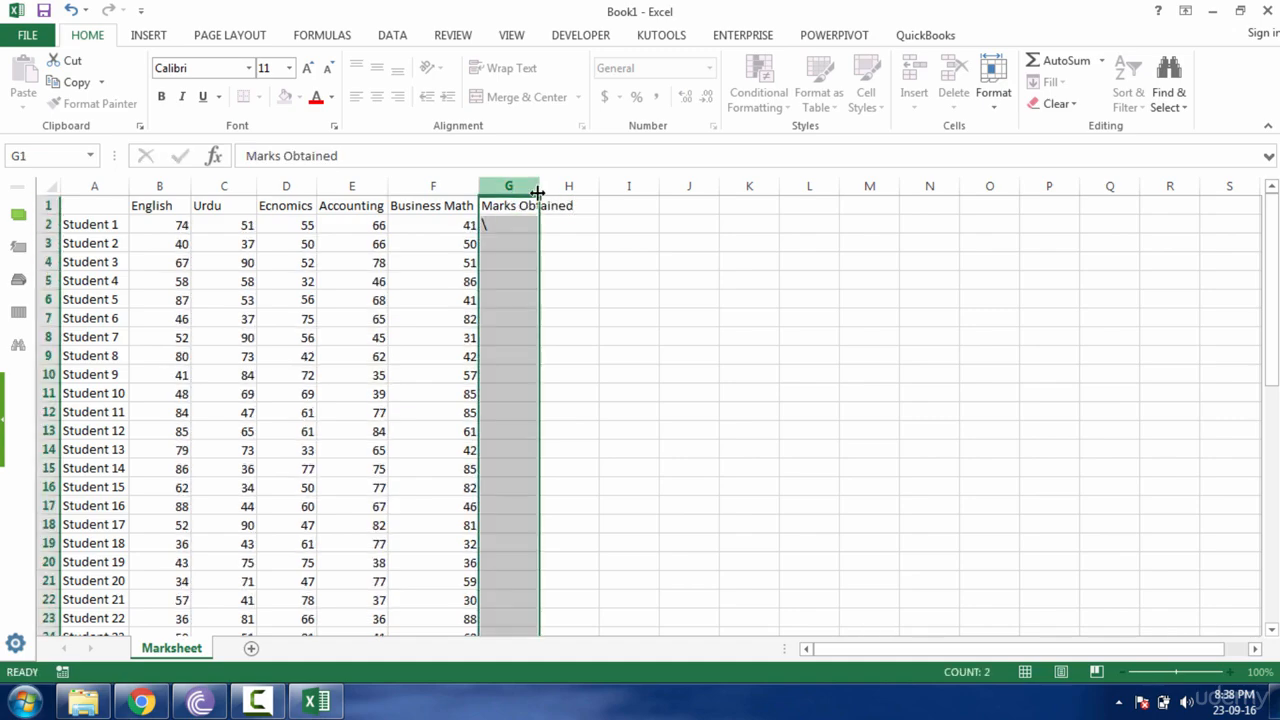
double_click(539, 186)
Step: Total Student 1's marks in G2 with =SUM(B2:F2) and fill the formula down the Marks Obtained column
click(529, 224)
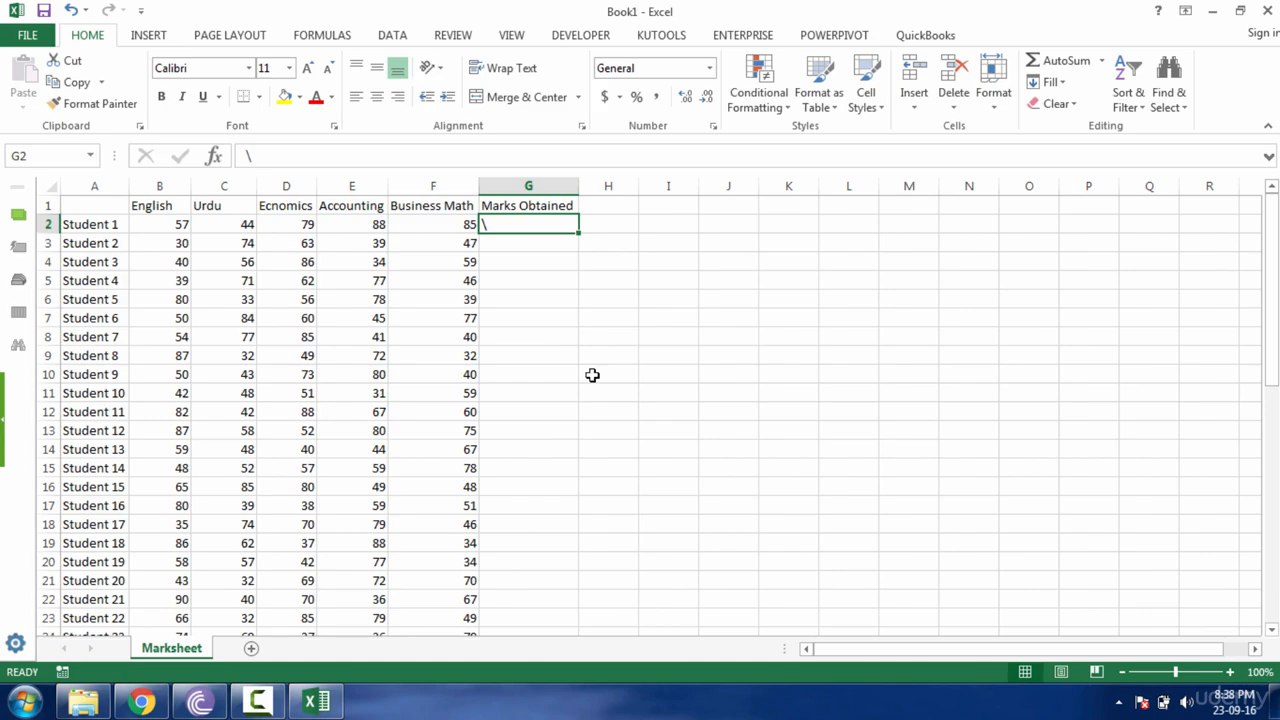
key(alt+equal)
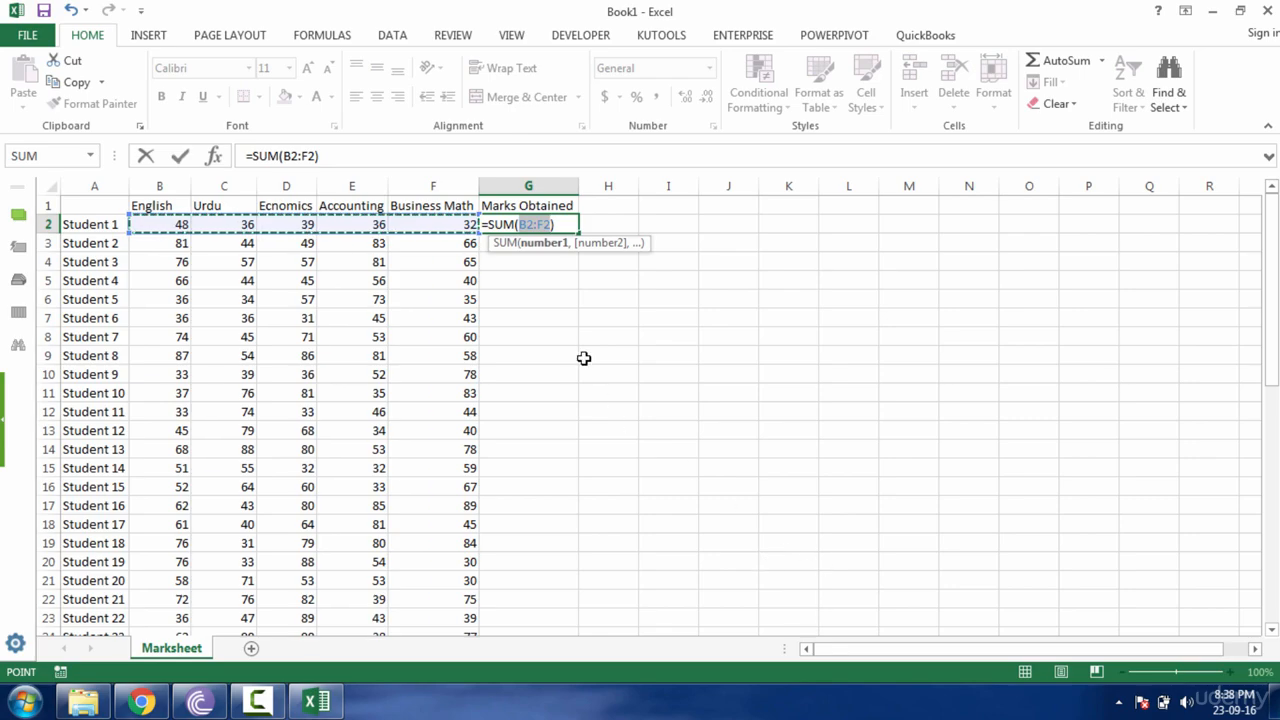
key(Escape)
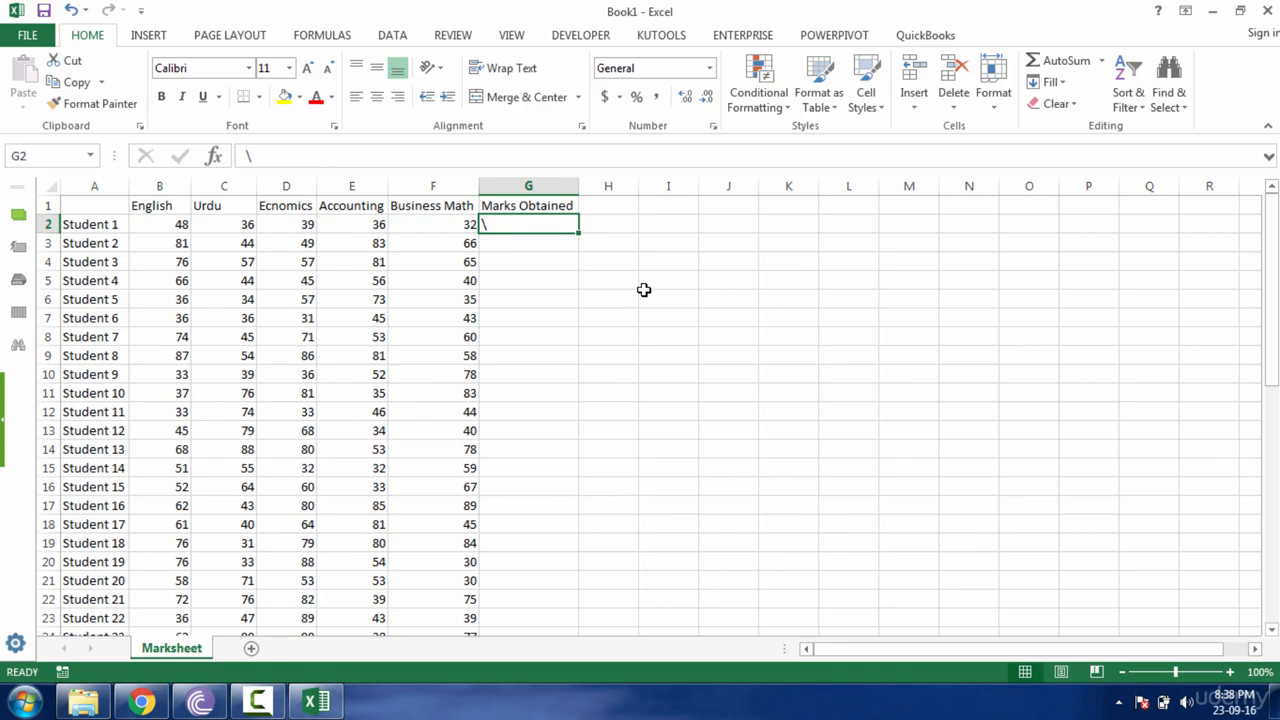
key(alt)
key(alt+=)
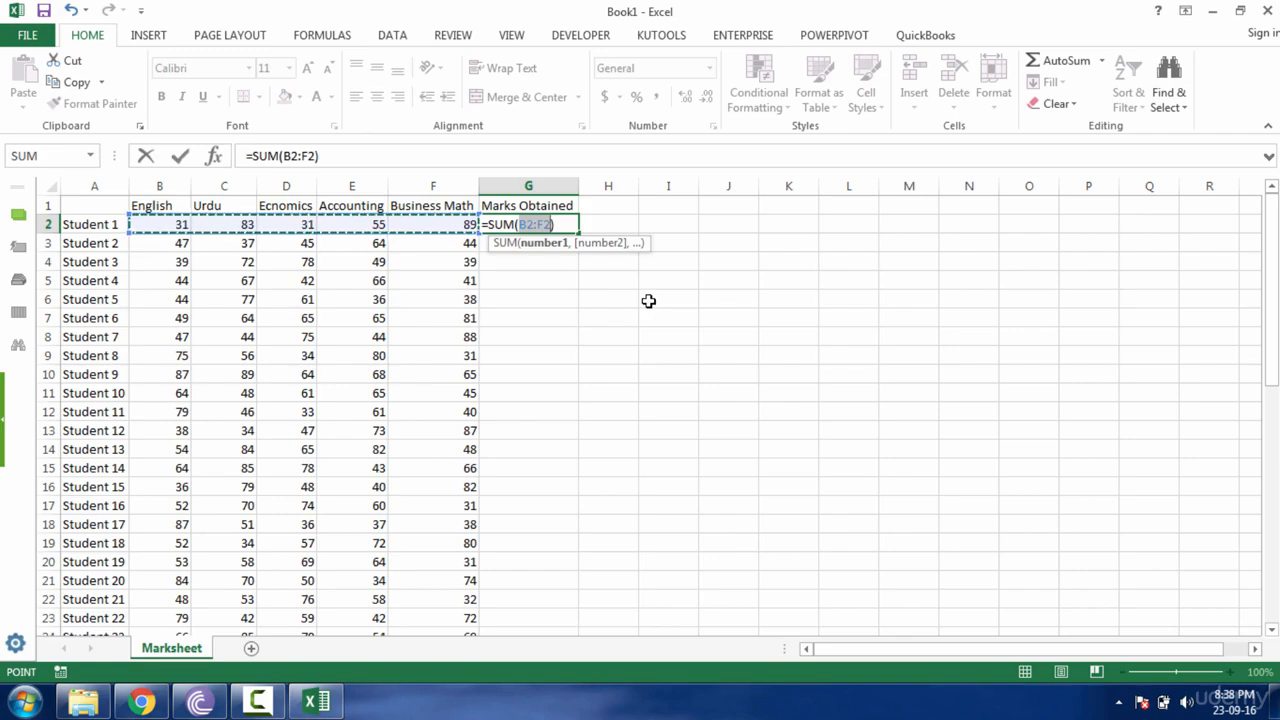
key(ctrl+Return)
click(564, 227)
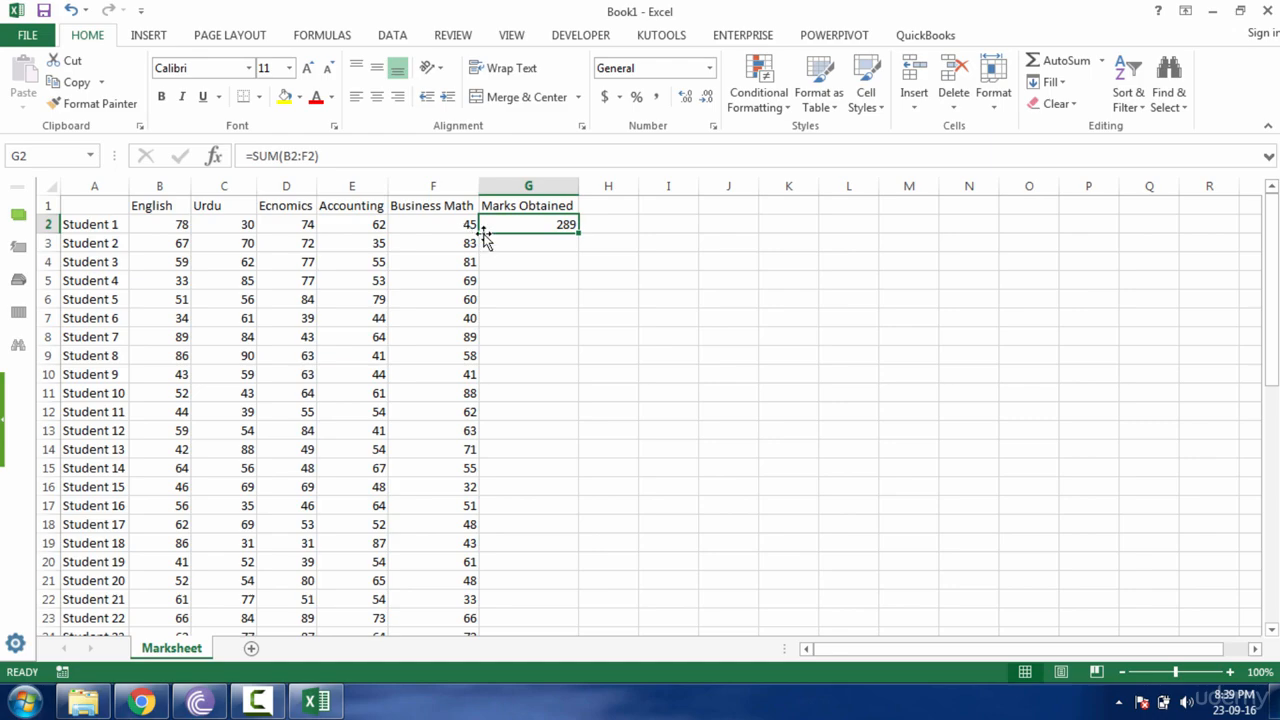
double_click(578, 235)
Step: Inspect the formulas behind Student 1's Business Math, Marks Obtained and English cells
click(460, 222)
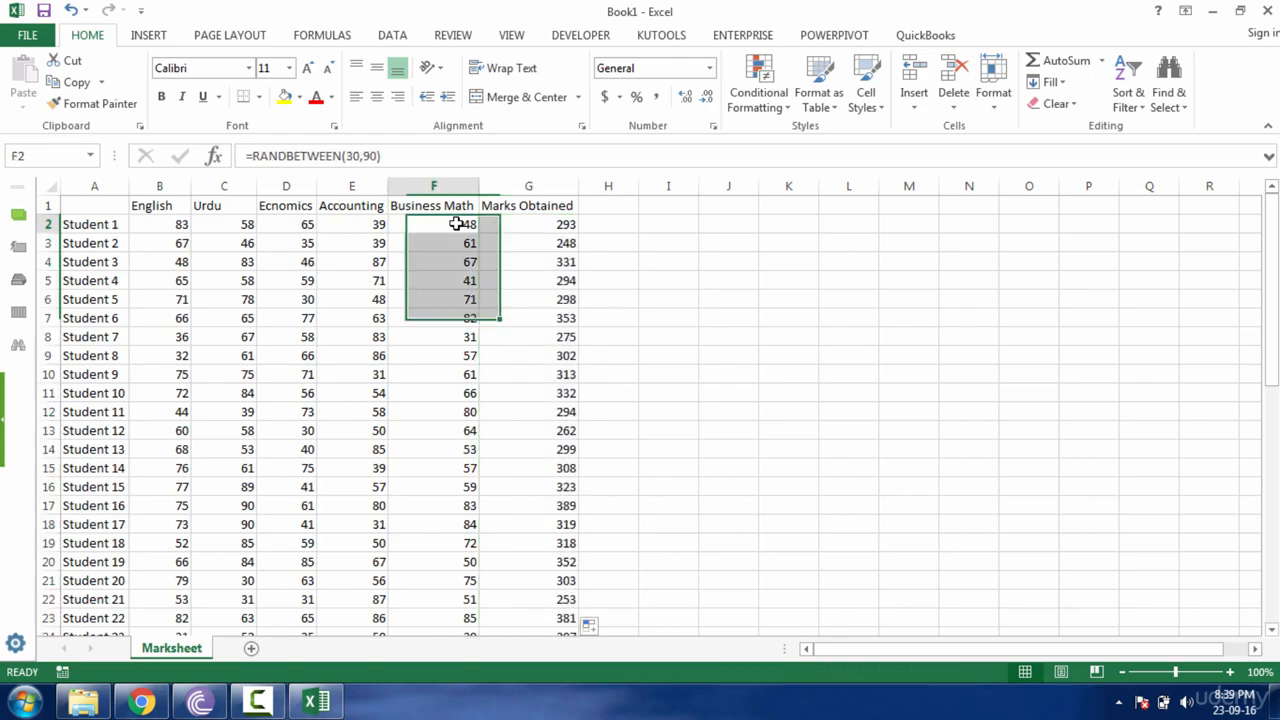
click(552, 225)
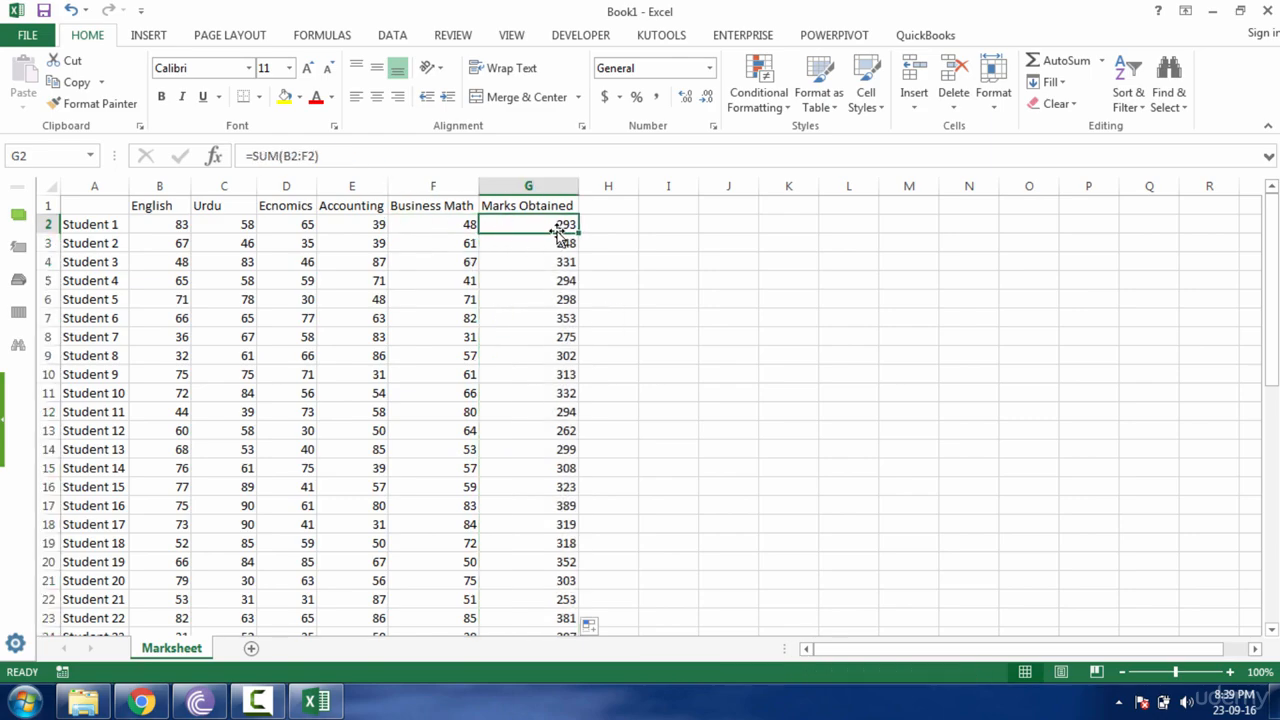
click(460, 226)
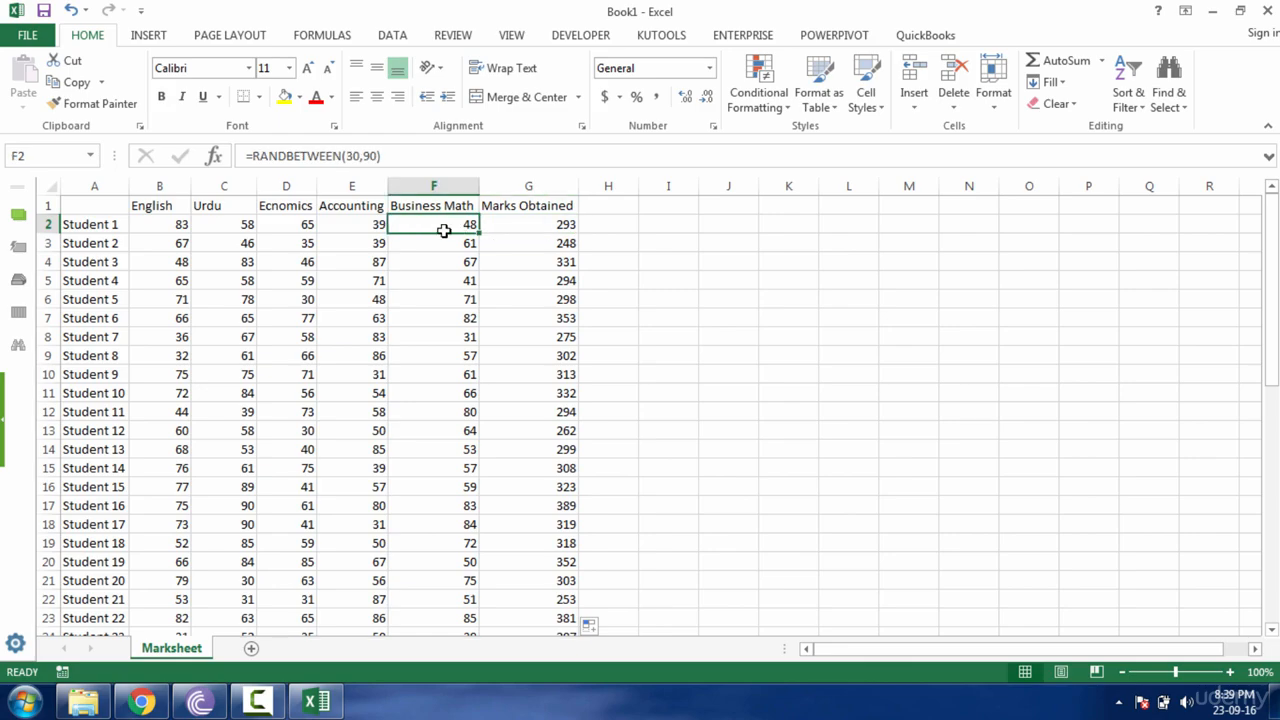
click(188, 228)
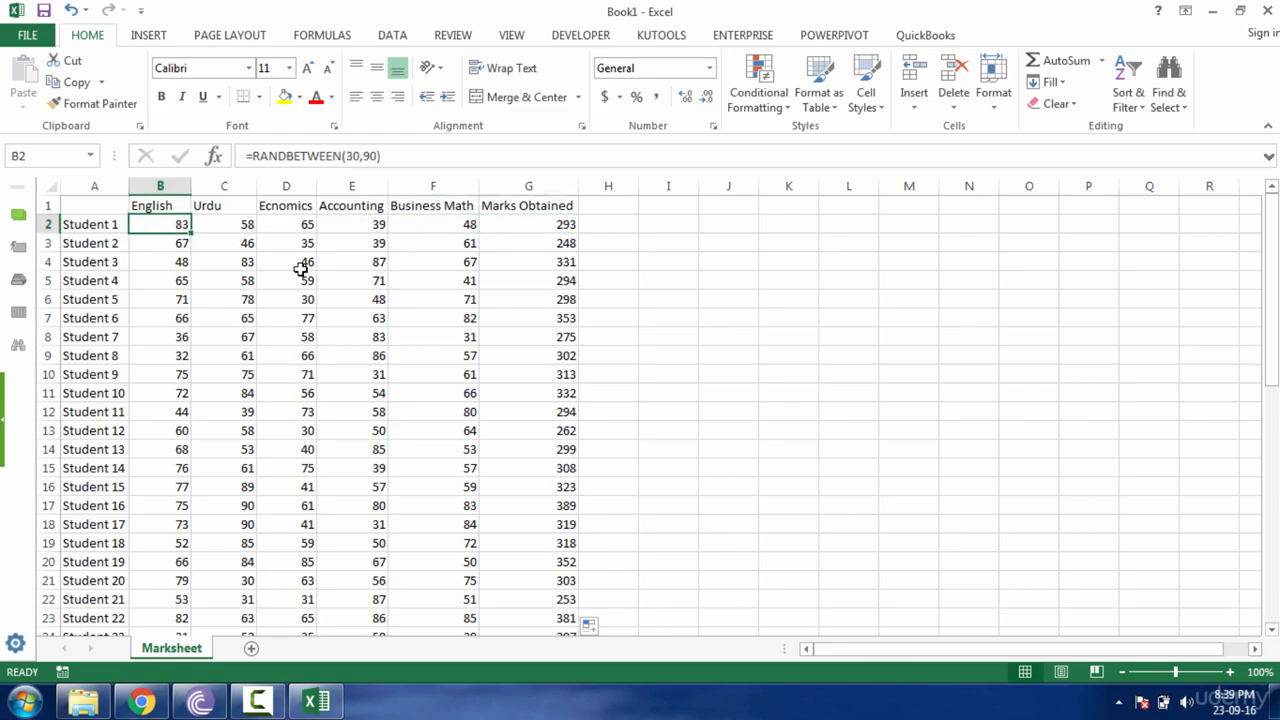
click(647, 245)
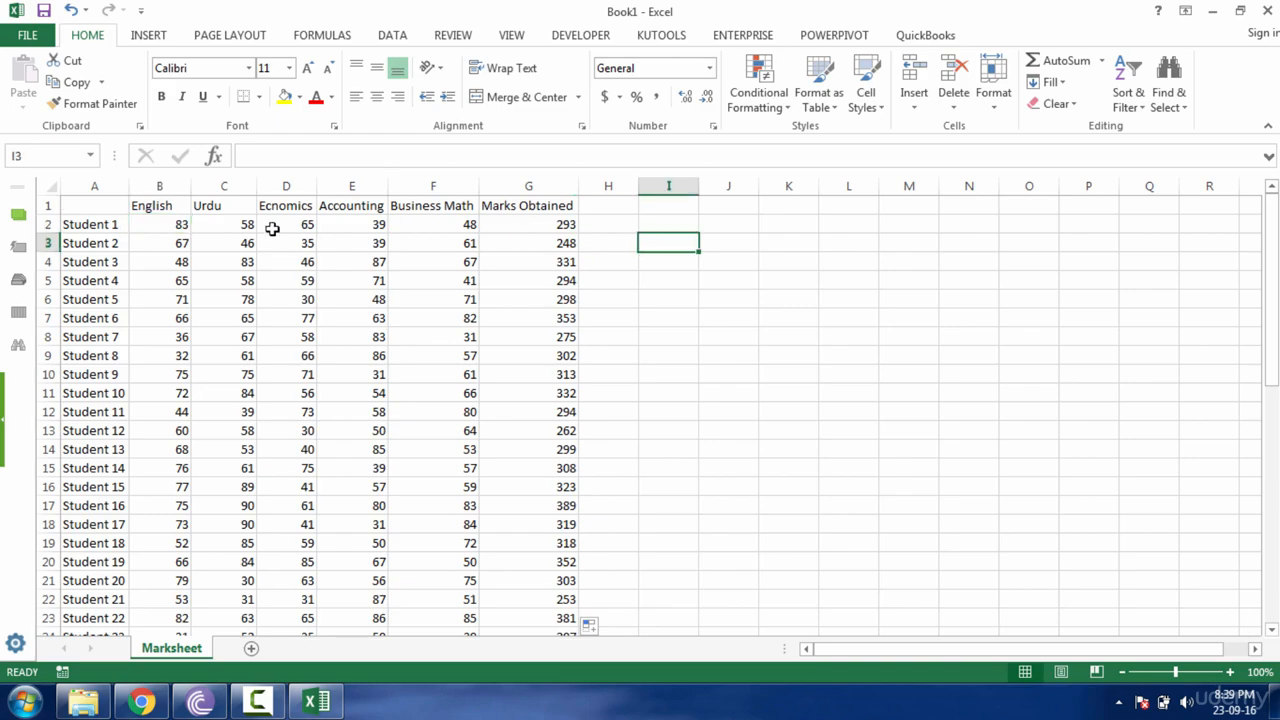
click(168, 229)
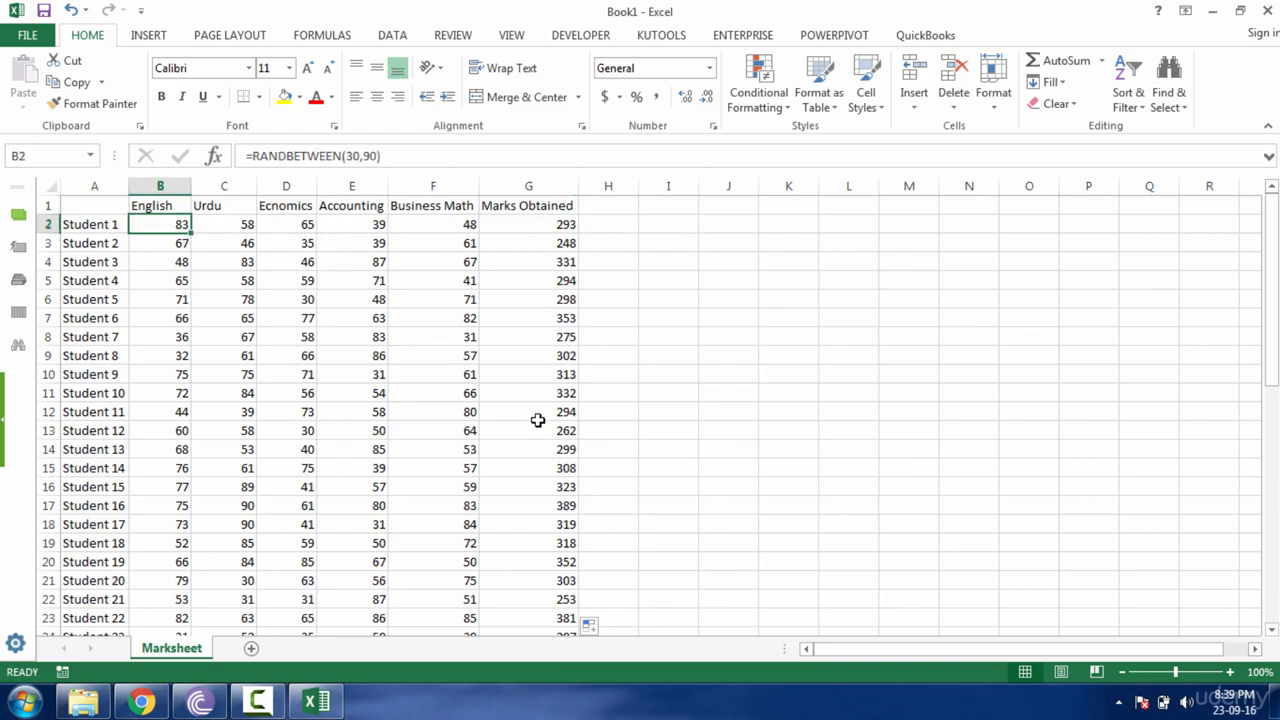
Step: Enter 90 in the empty cell I3 to recalculate the random marks, and clear that cell
click(664, 248)
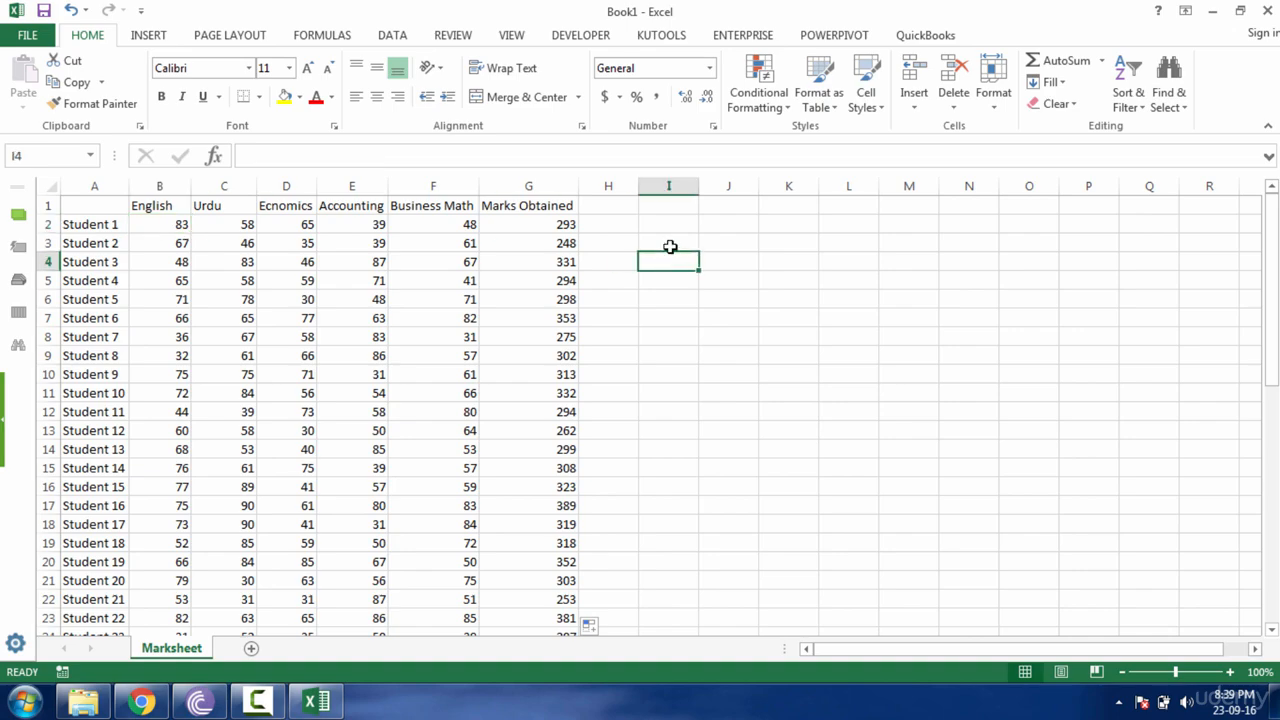
text(90)
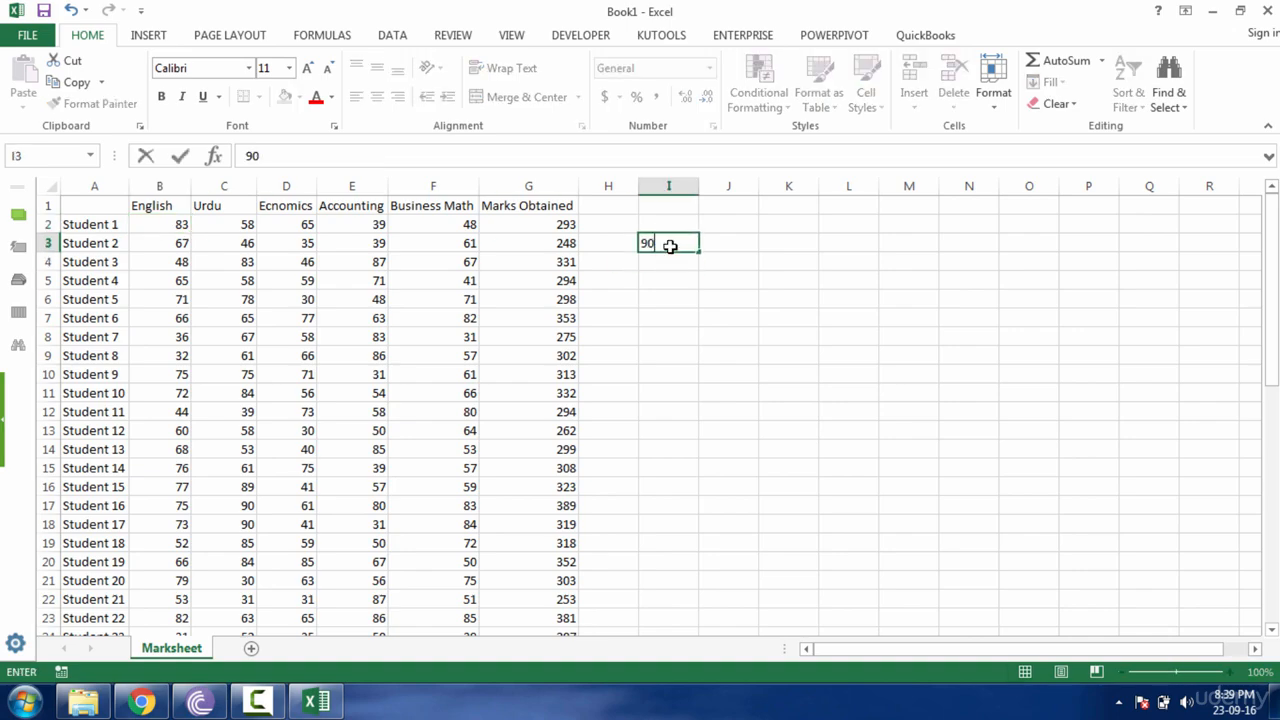
key(Return)
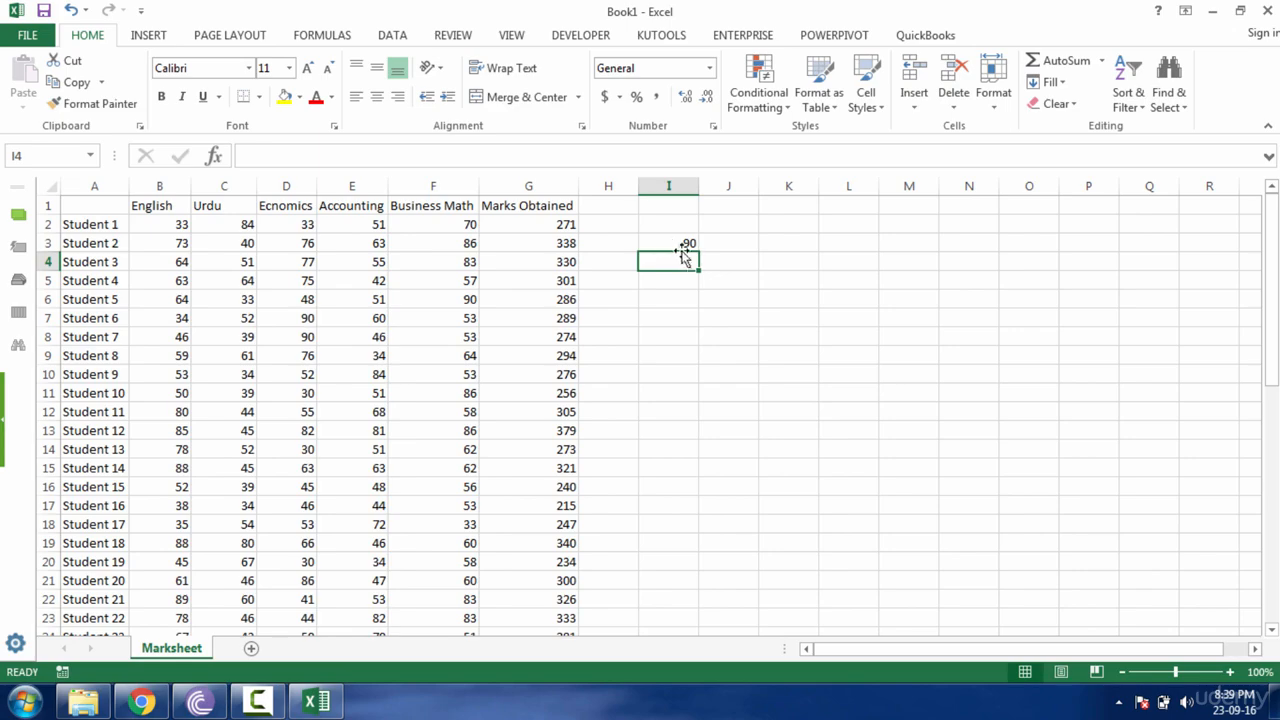
click(688, 240)
key(Delete)
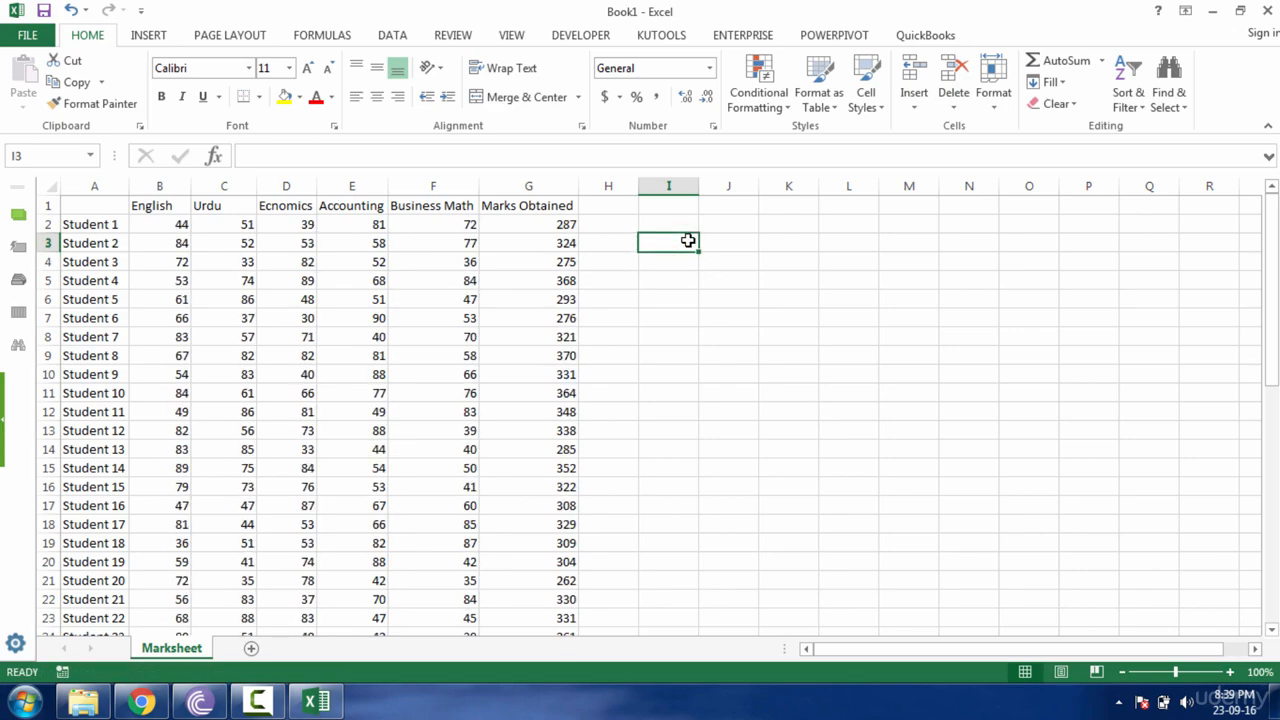
Step: Examine the RANDBETWEEN formula in Student 1's Business Math and English cells, leaving both formulas as they are
click(460, 222)
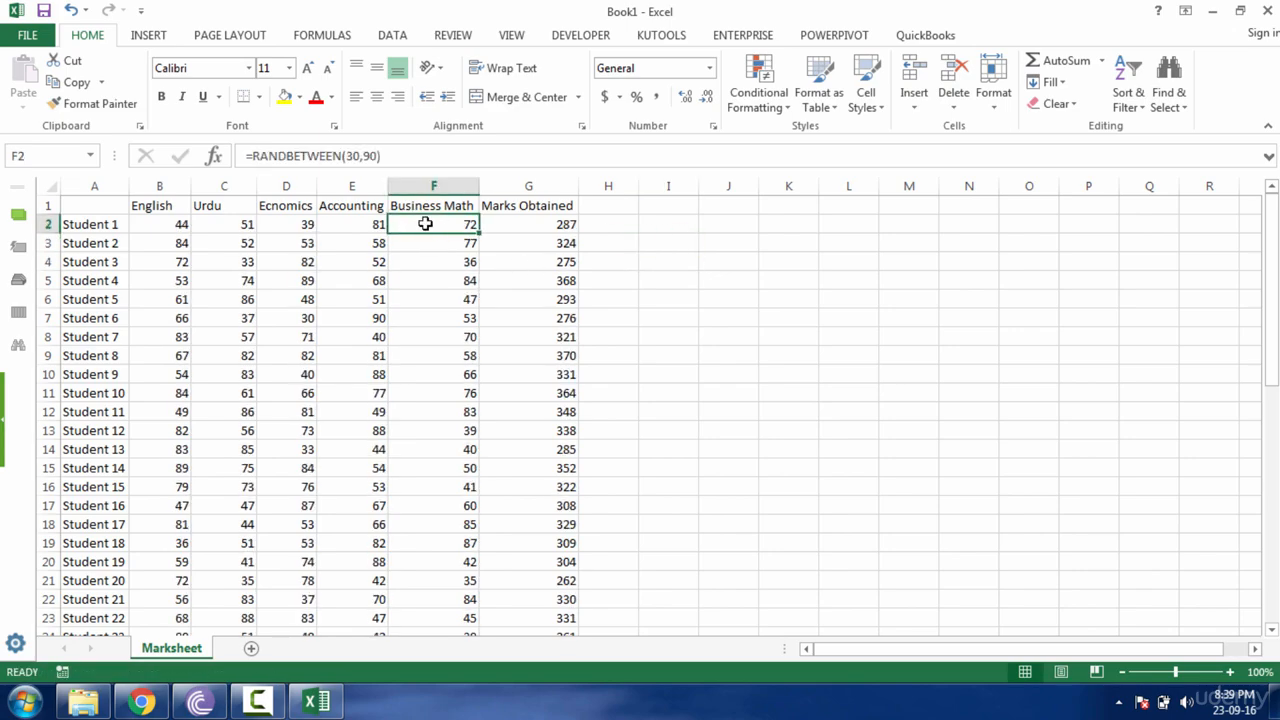
double_click(425, 224)
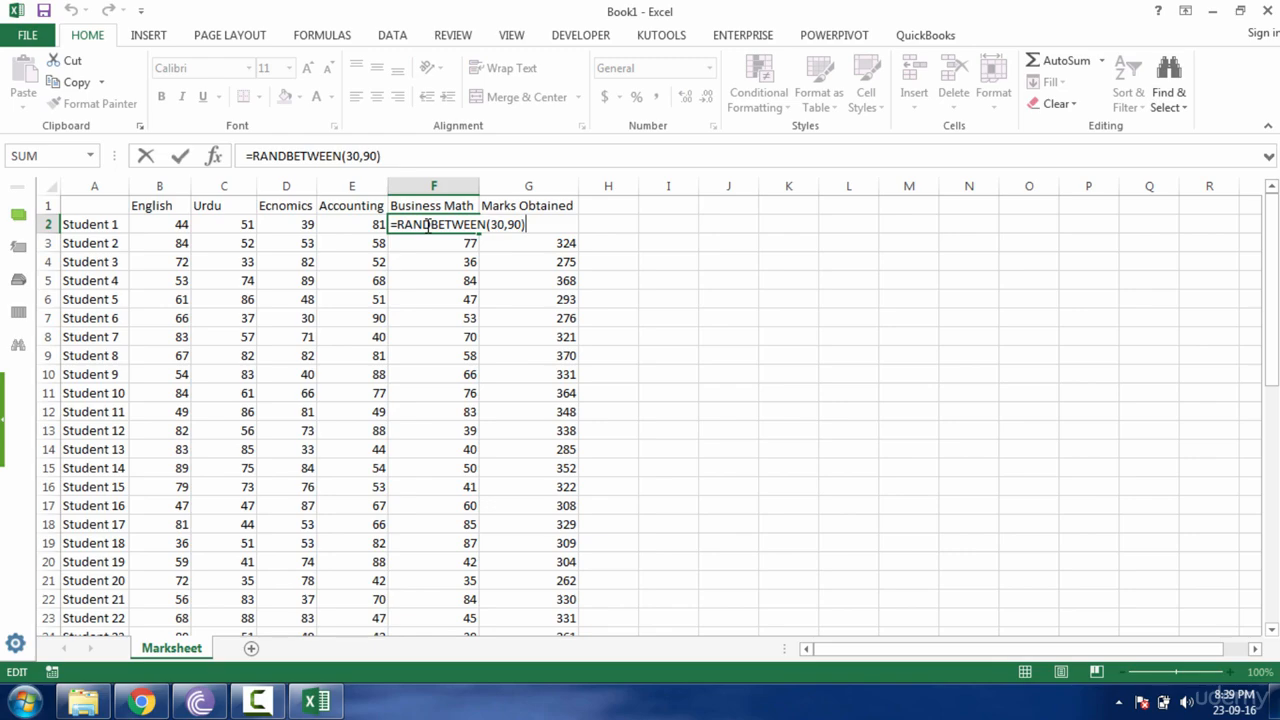
key(Escape)
click(298, 241)
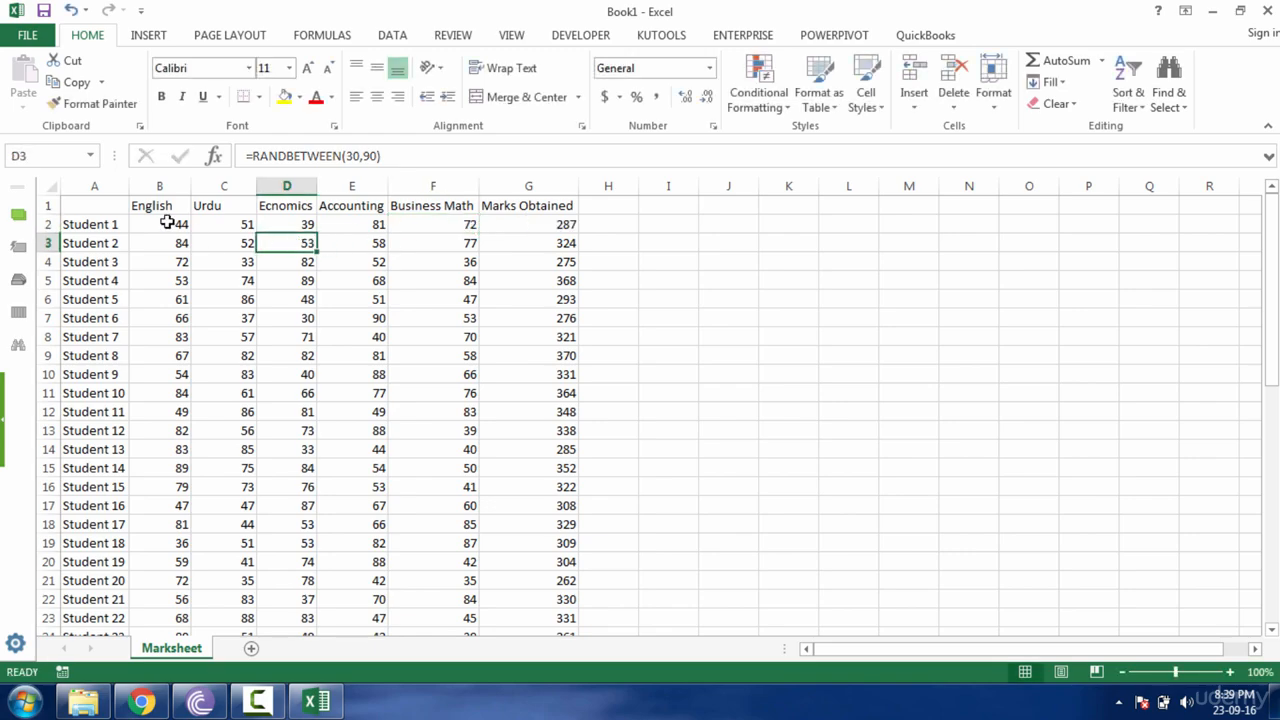
click(170, 222)
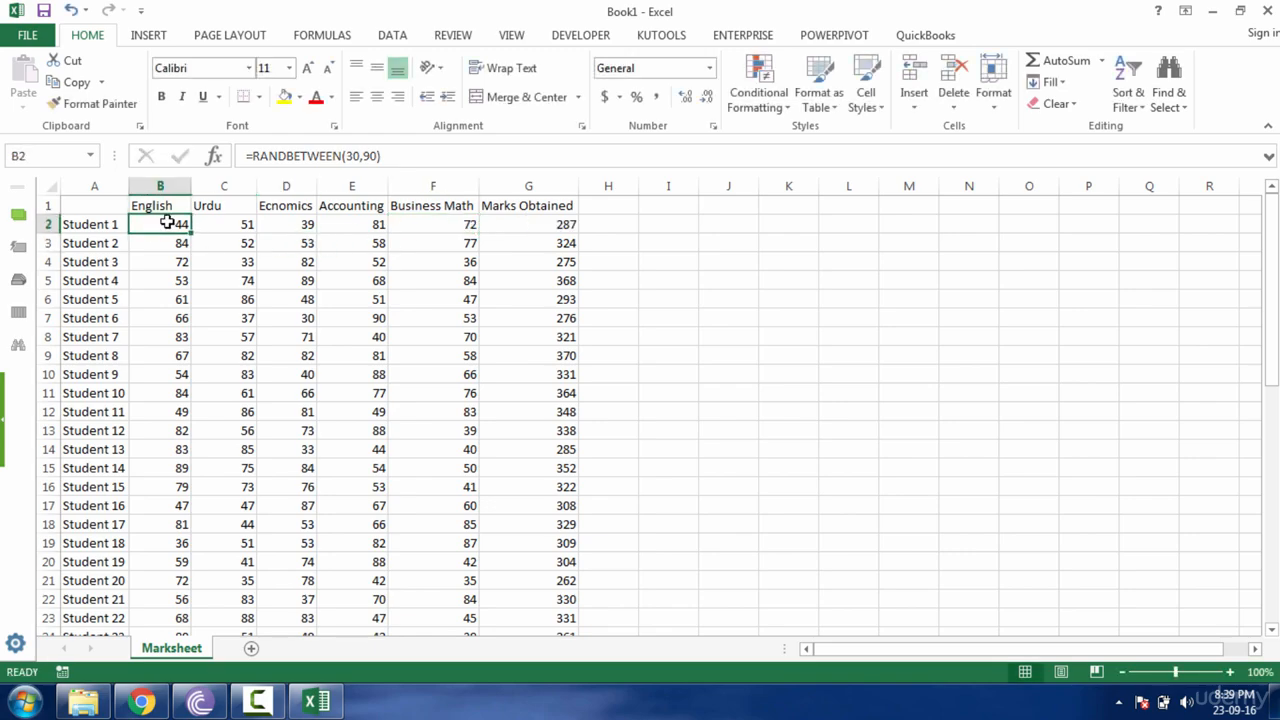
click(440, 224)
click(180, 226)
key(F2)
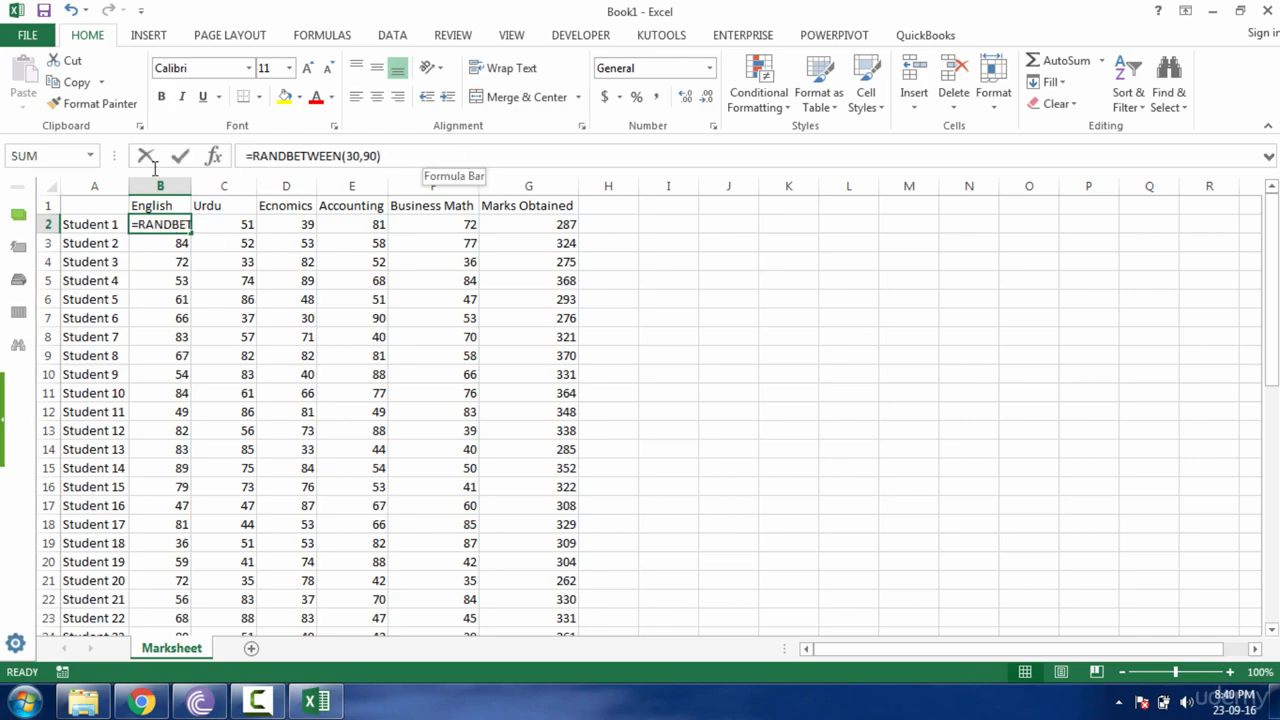
key(Tab)
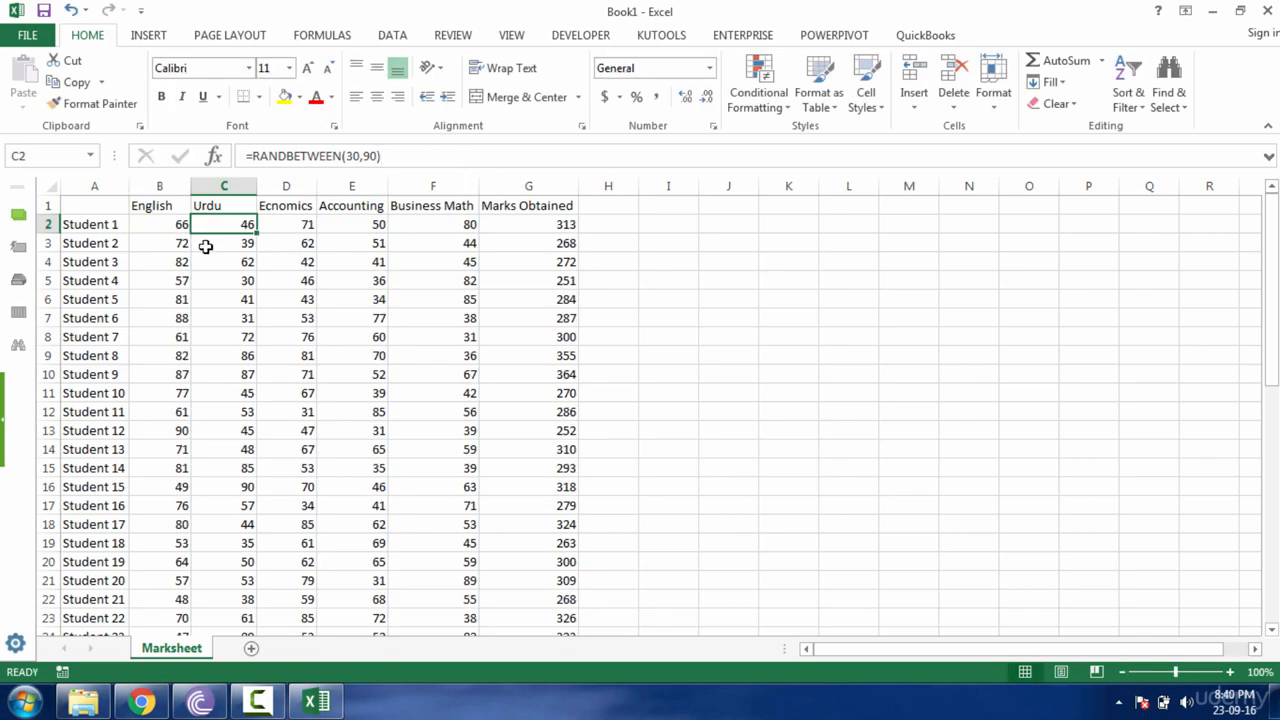
Step: Delete the RANDBETWEEN formula from Student 1's English cell B2, and undo the deletion
click(183, 224)
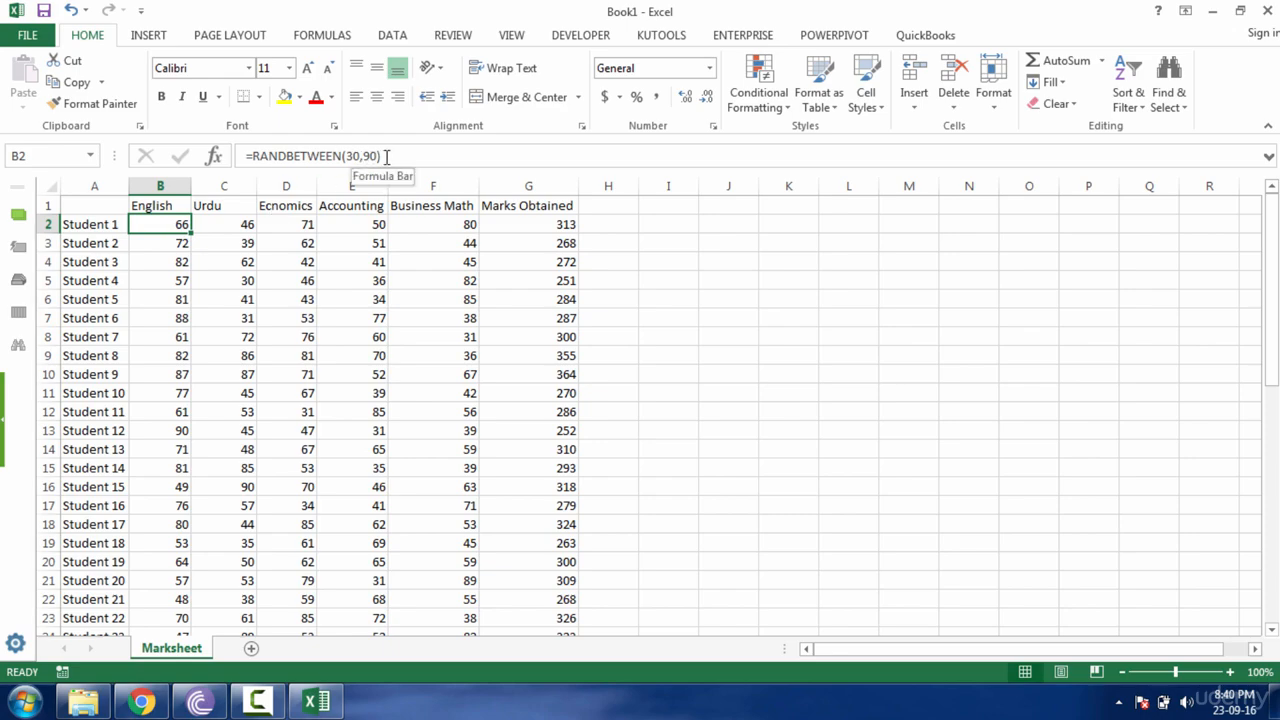
drag(381, 156, 213, 156)
key(Delete)
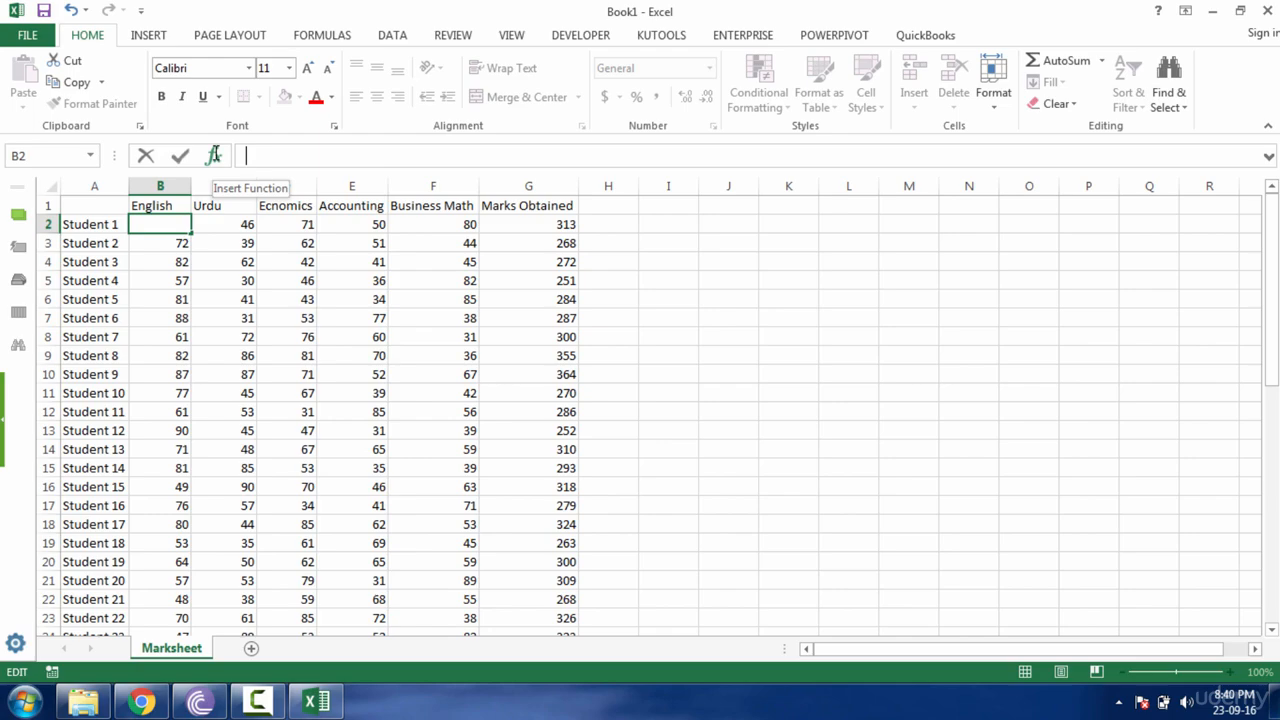
key(Return)
click(174, 225)
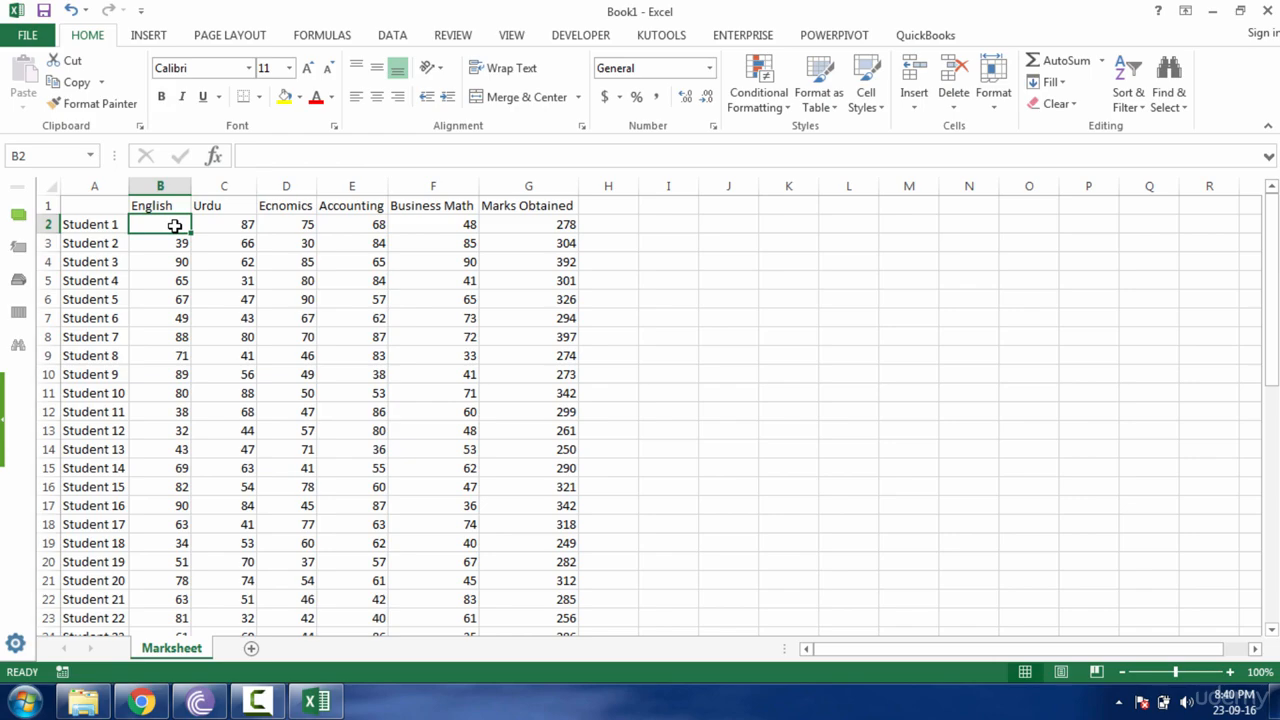
key(ctrl+z)
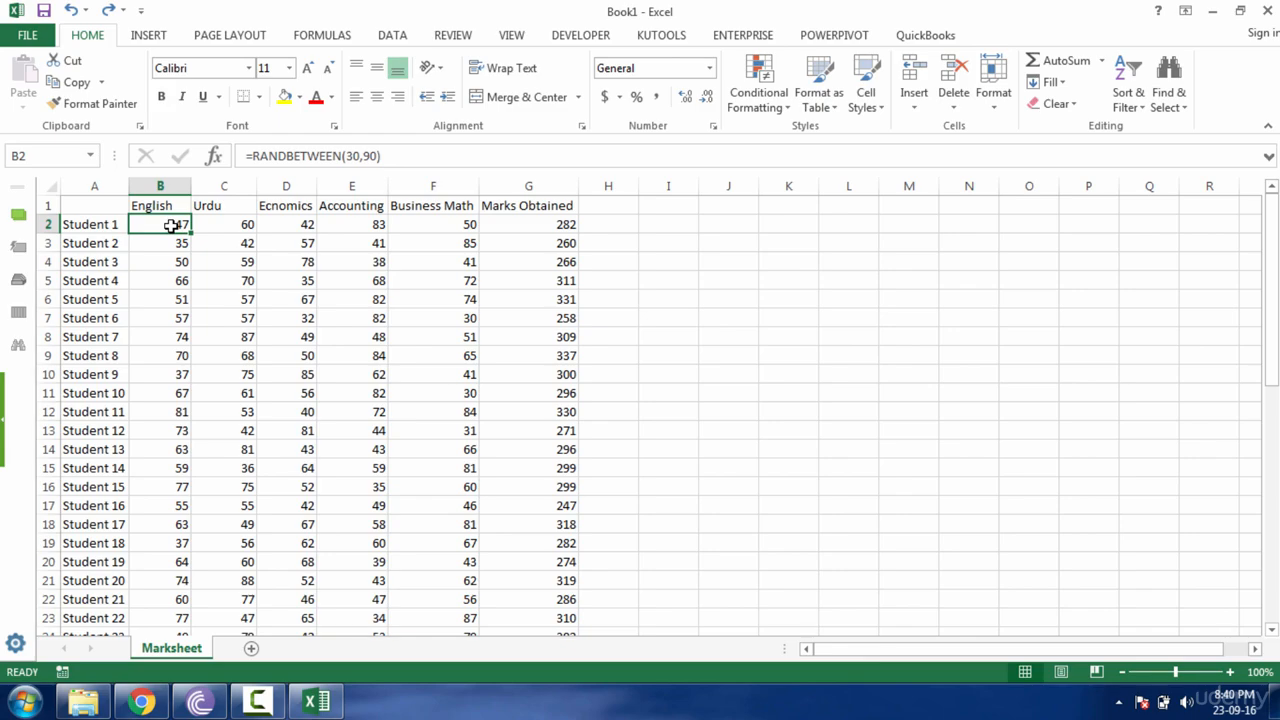
drag(173, 226, 300, 355)
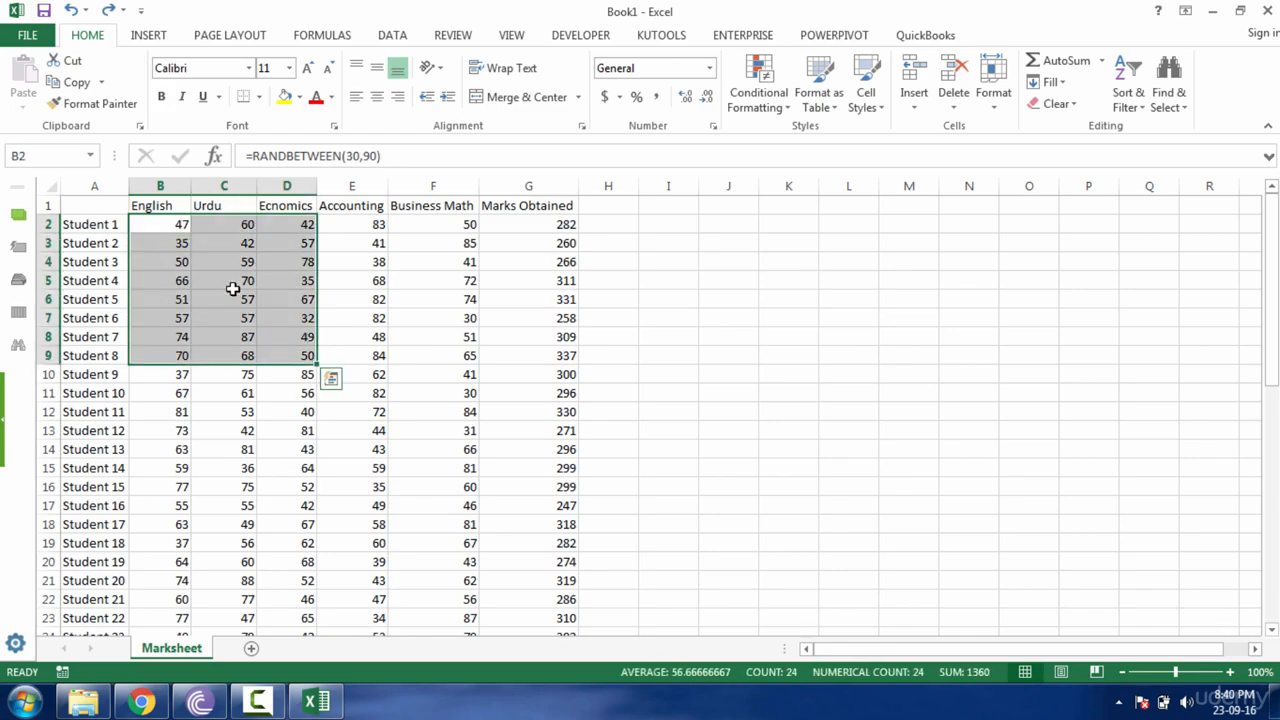
drag(173, 226, 300, 468)
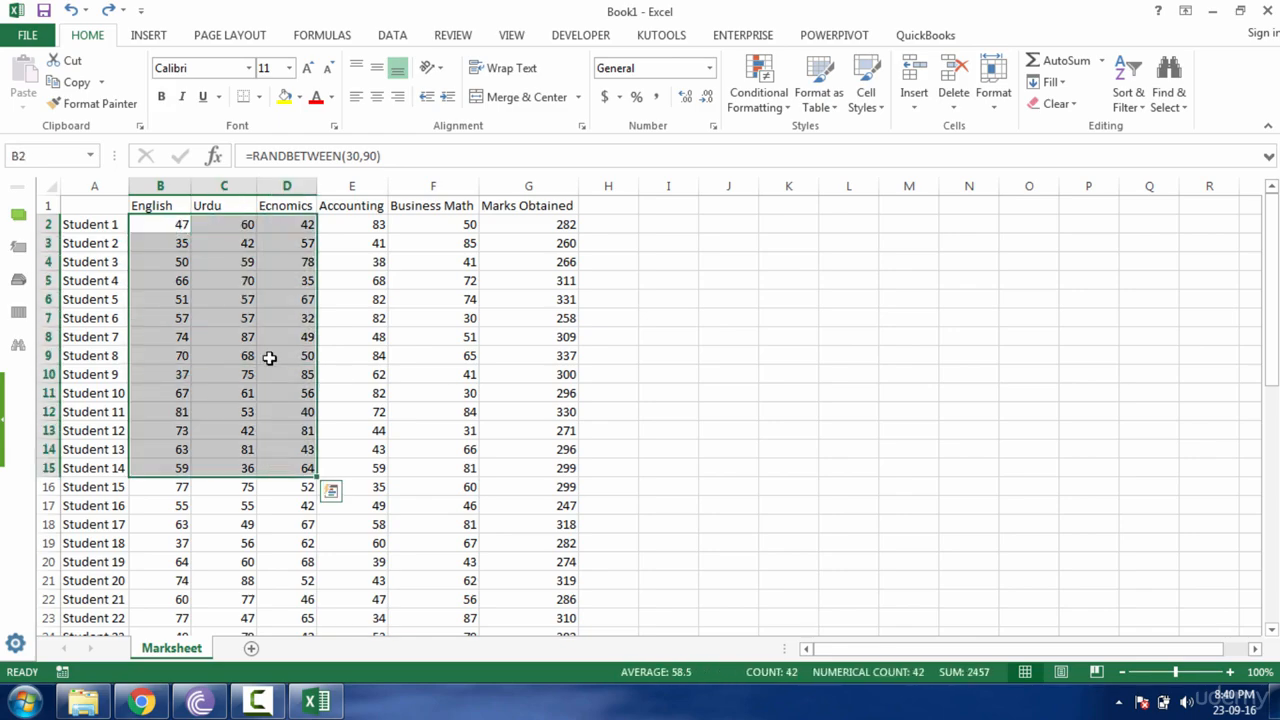
click(283, 231)
click(178, 228)
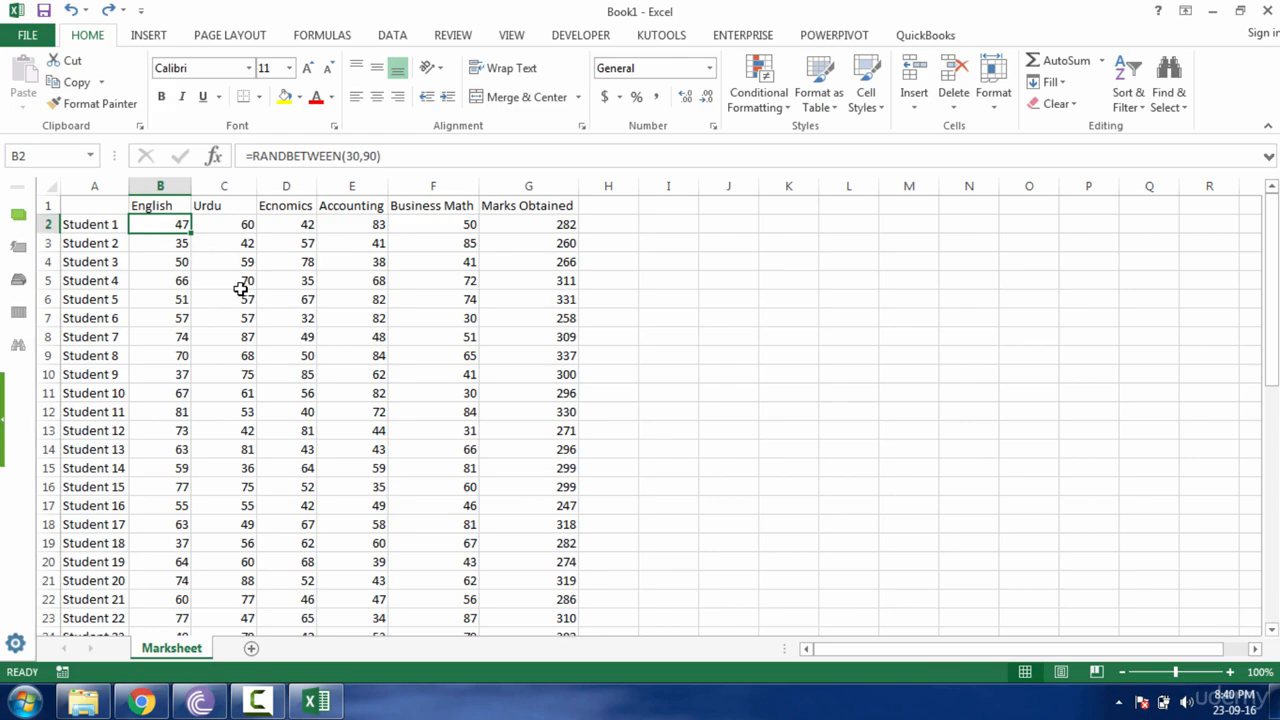
key(Left)
key(Right)
key(shift+Right)
key(shift+Right)
key(shift+Right)
key(shift+Right)
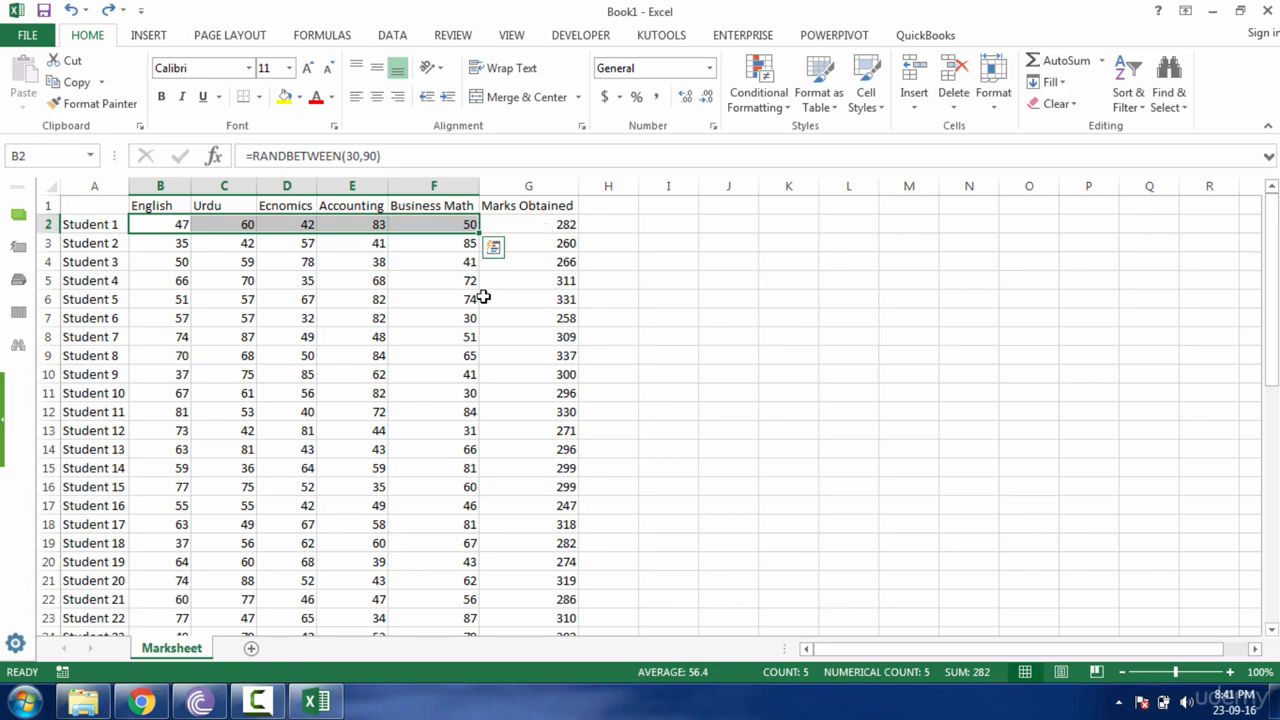
key(ctrl+shift+Down)
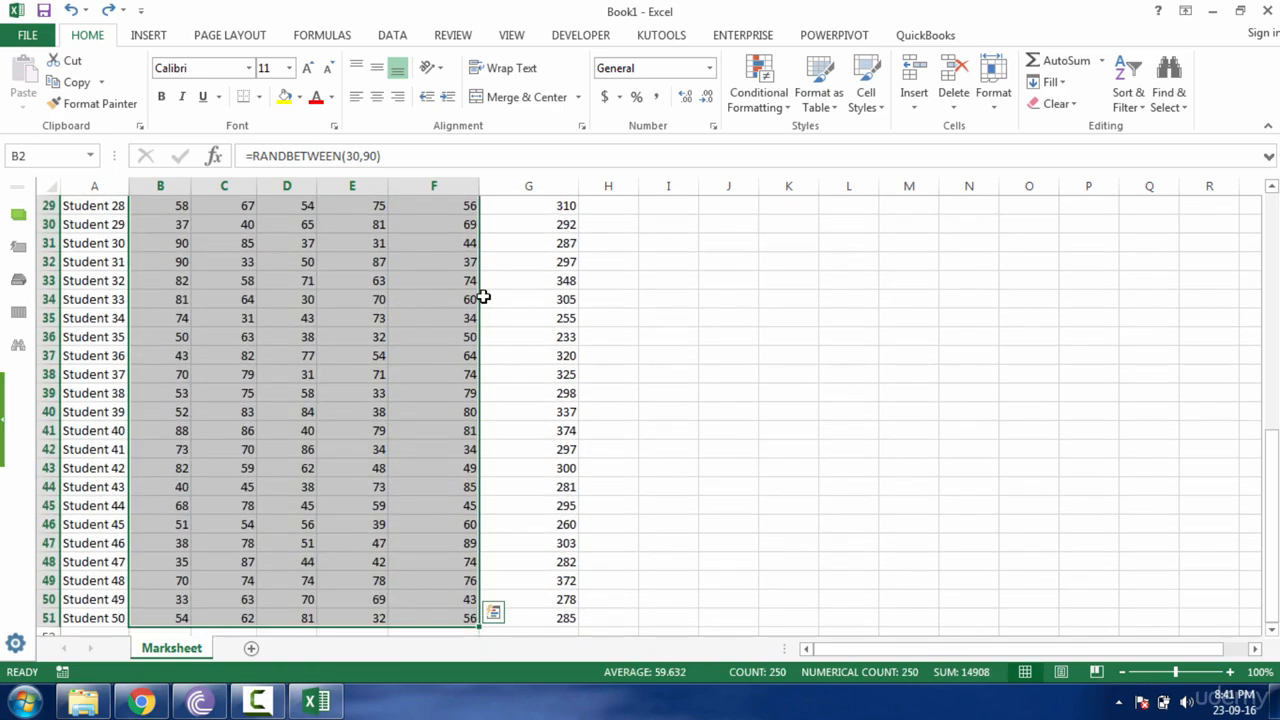
key(ctrl+q)
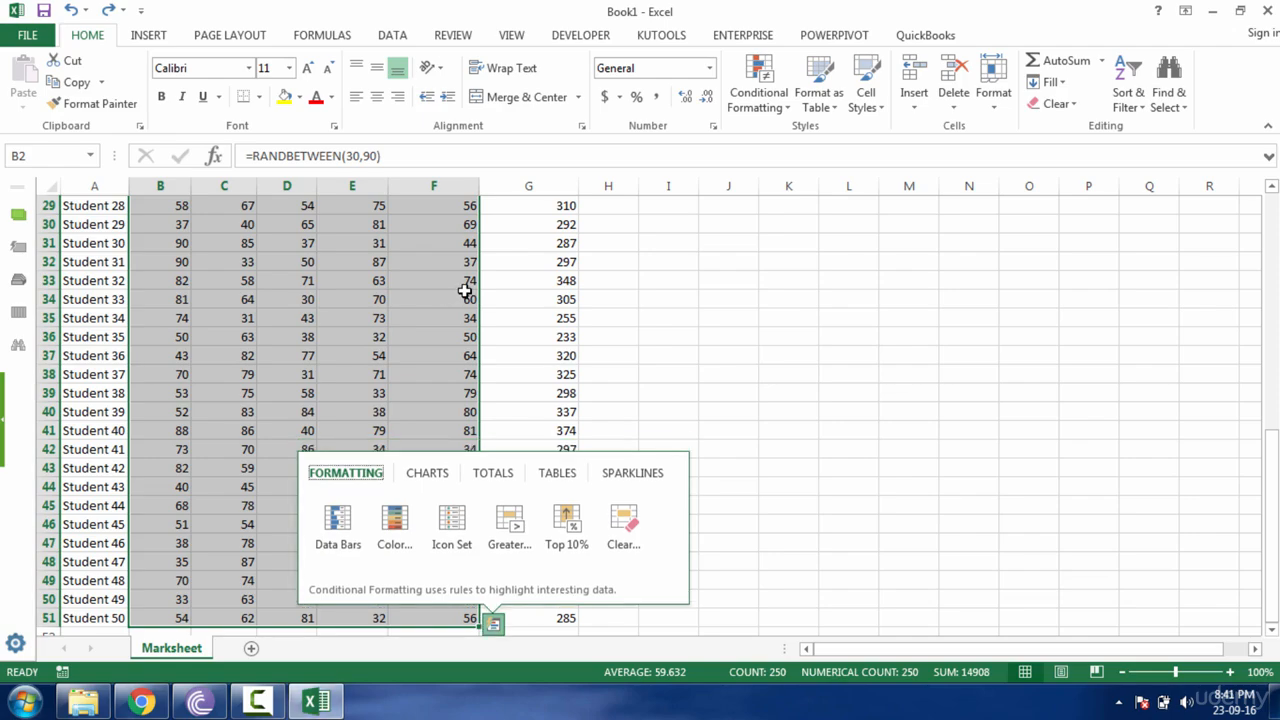
click(410, 308)
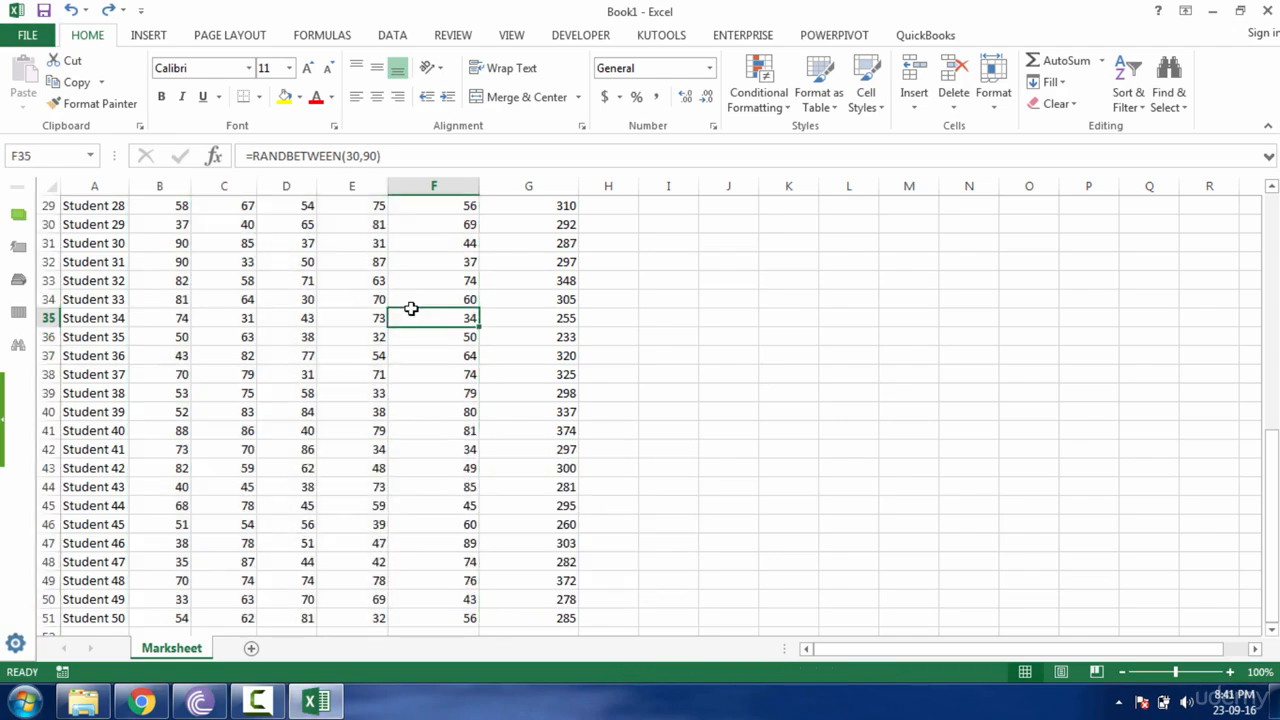
Step: Copy all five subjects' marks for the 50 students, range B2:F51
click(229, 249)
key(ctrl+Up)
key(Down)
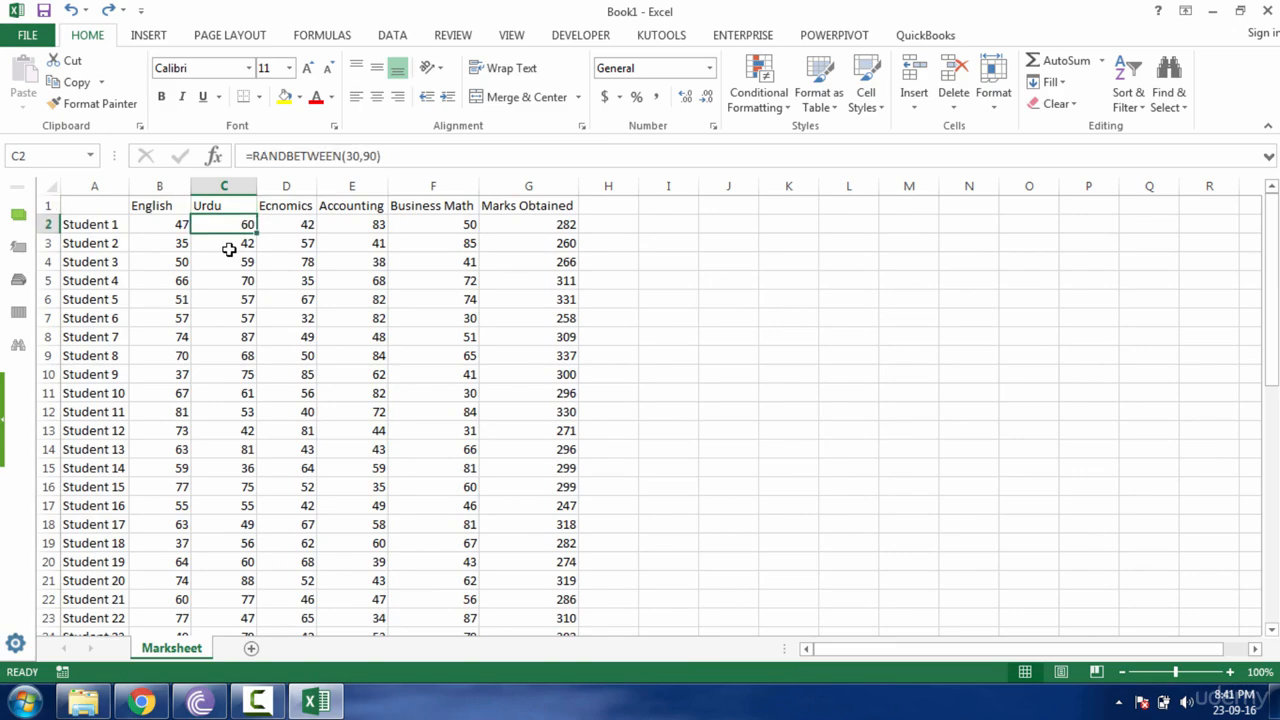
key(Left)
key(shift+Right)
key(shift+Right)
key(shift+Right)
key(shift+Right)
key(ctrl+shift+Down)
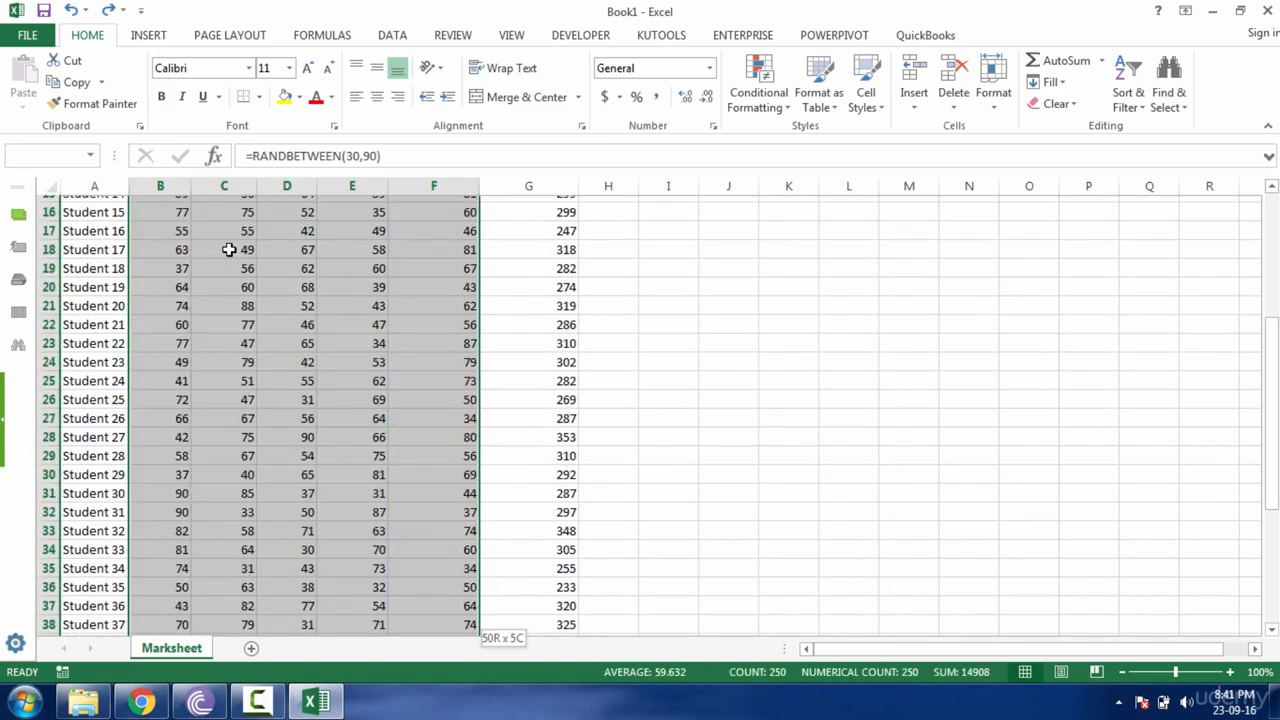
key(ctrl+c)
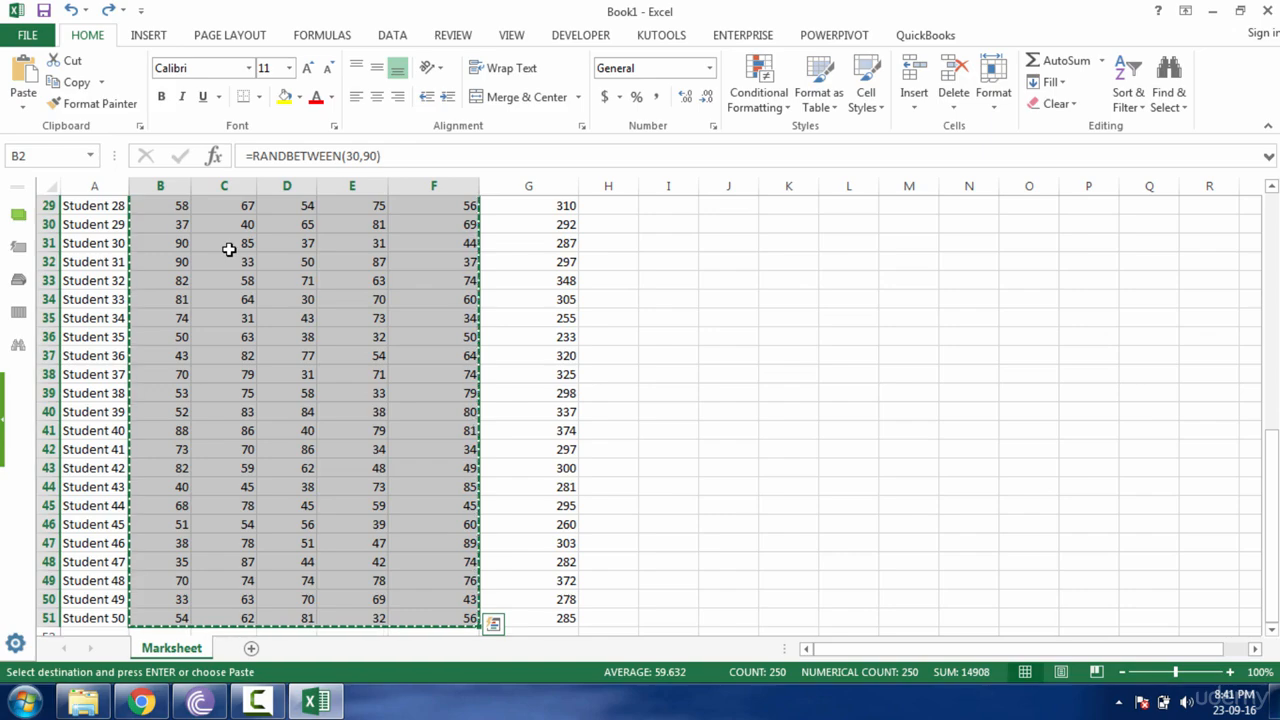
Step: Paste the copied marks back over B2:F51 using Paste Special with the Values option
drag(1275, 526, 1273, 275)
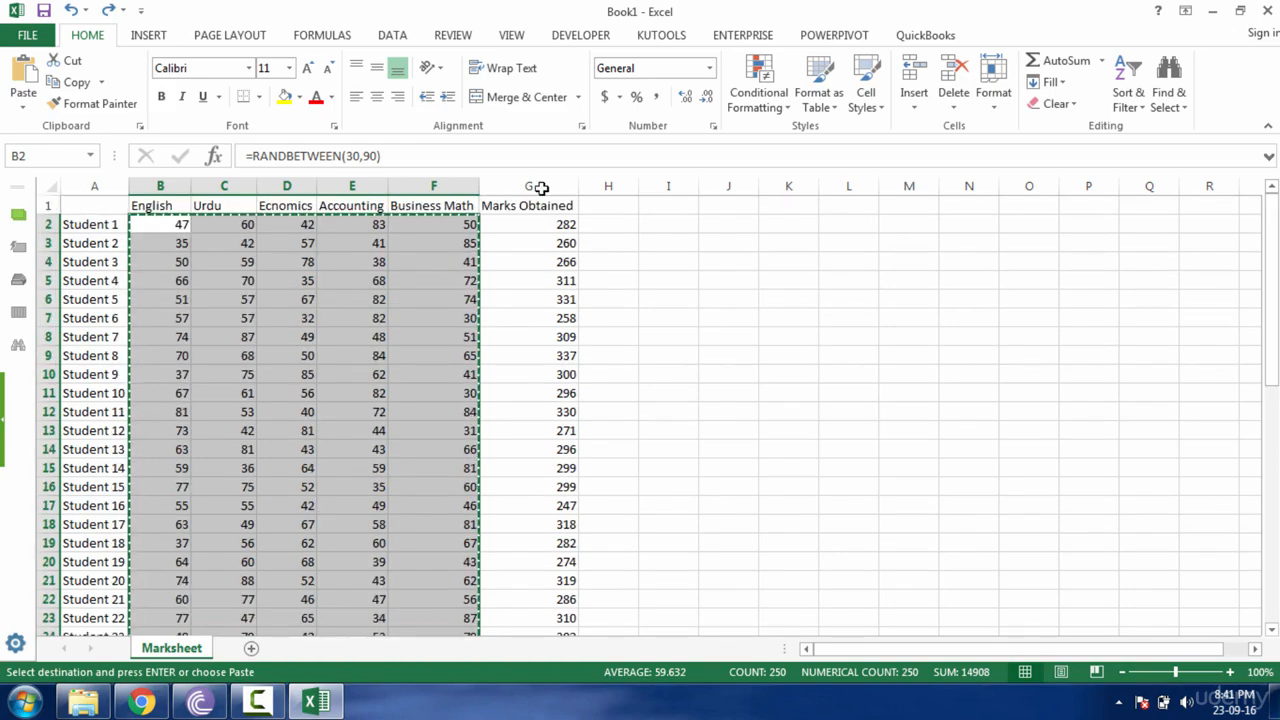
right_click(145, 224)
click(182, 312)
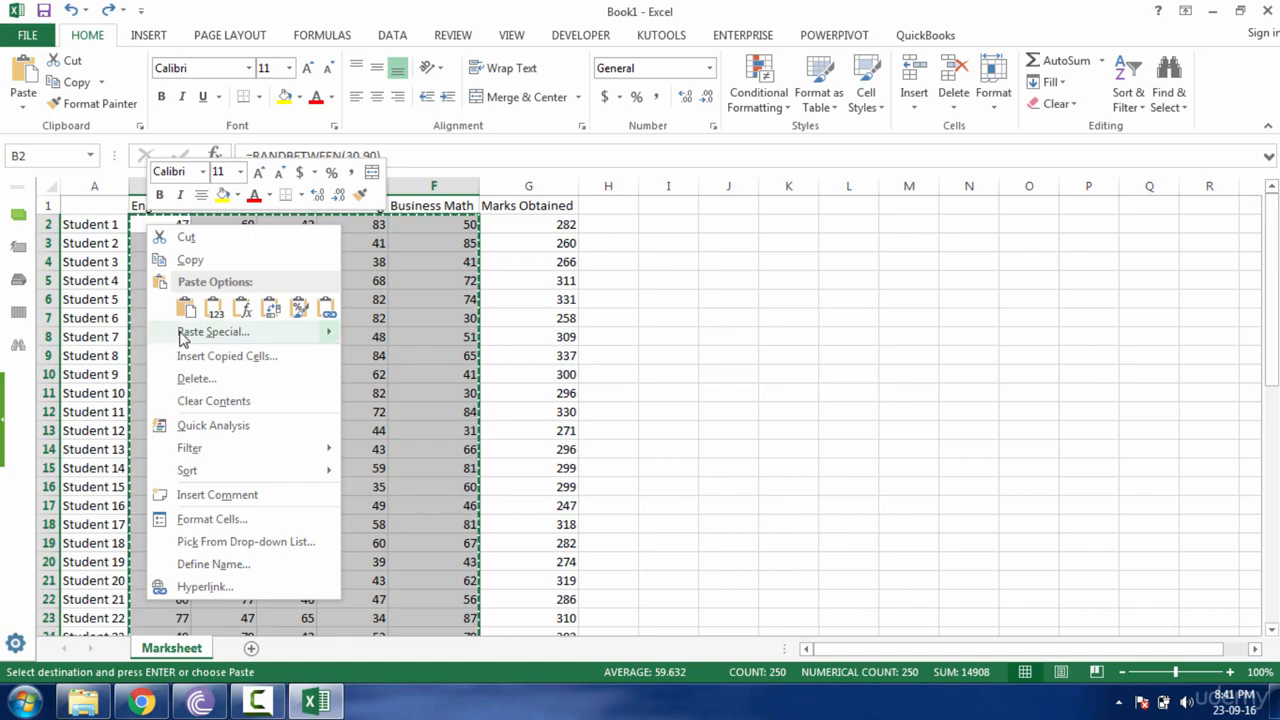
mouse_move(183, 338)
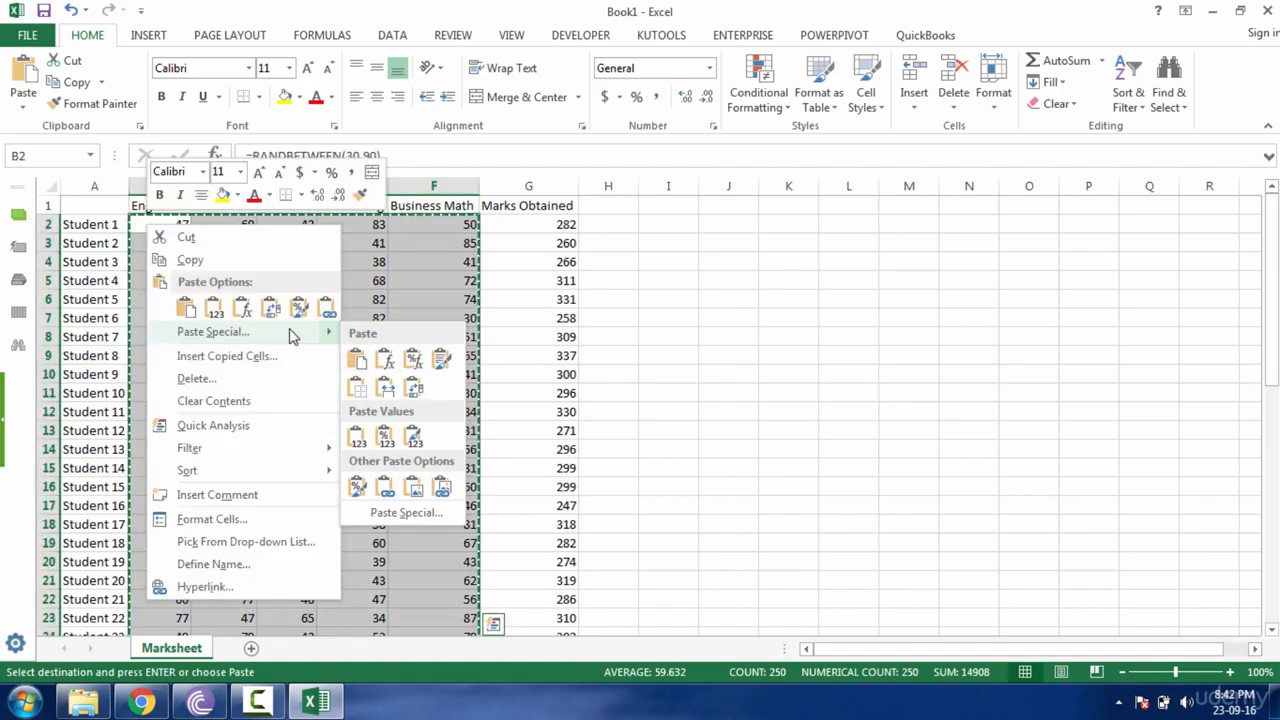
click(397, 515)
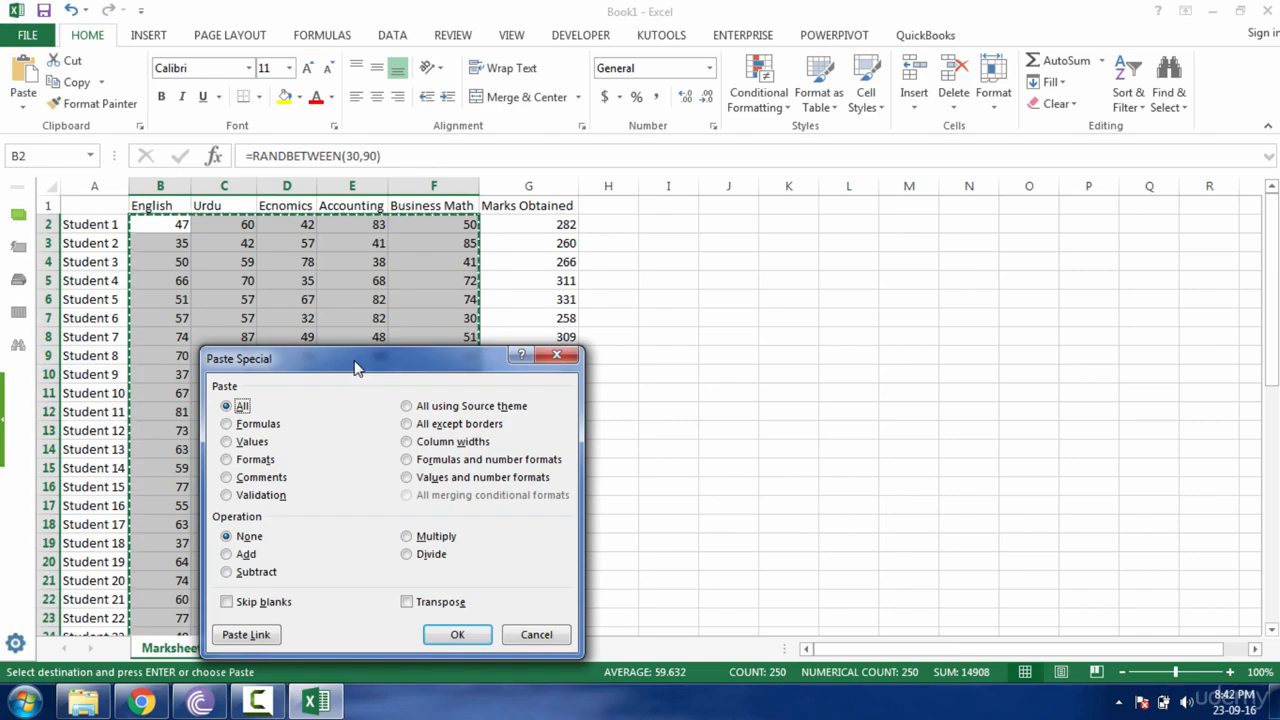
drag(510, 277, 820, 235)
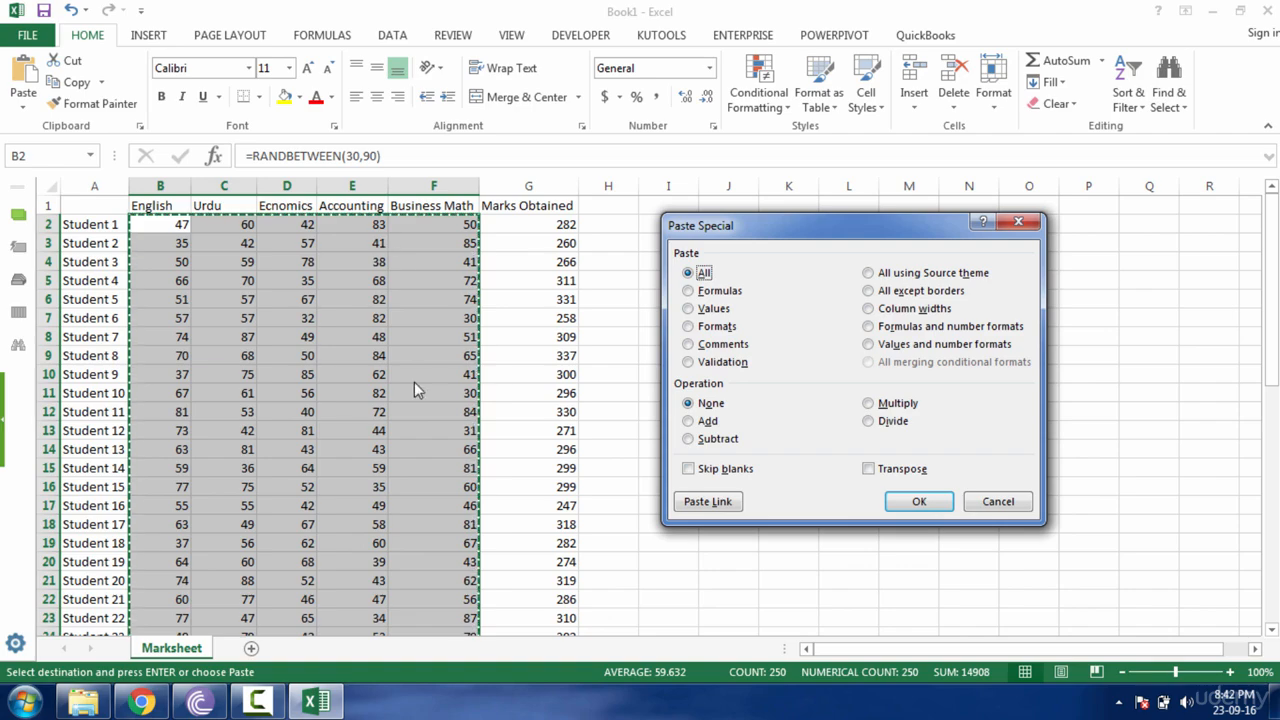
click(688, 310)
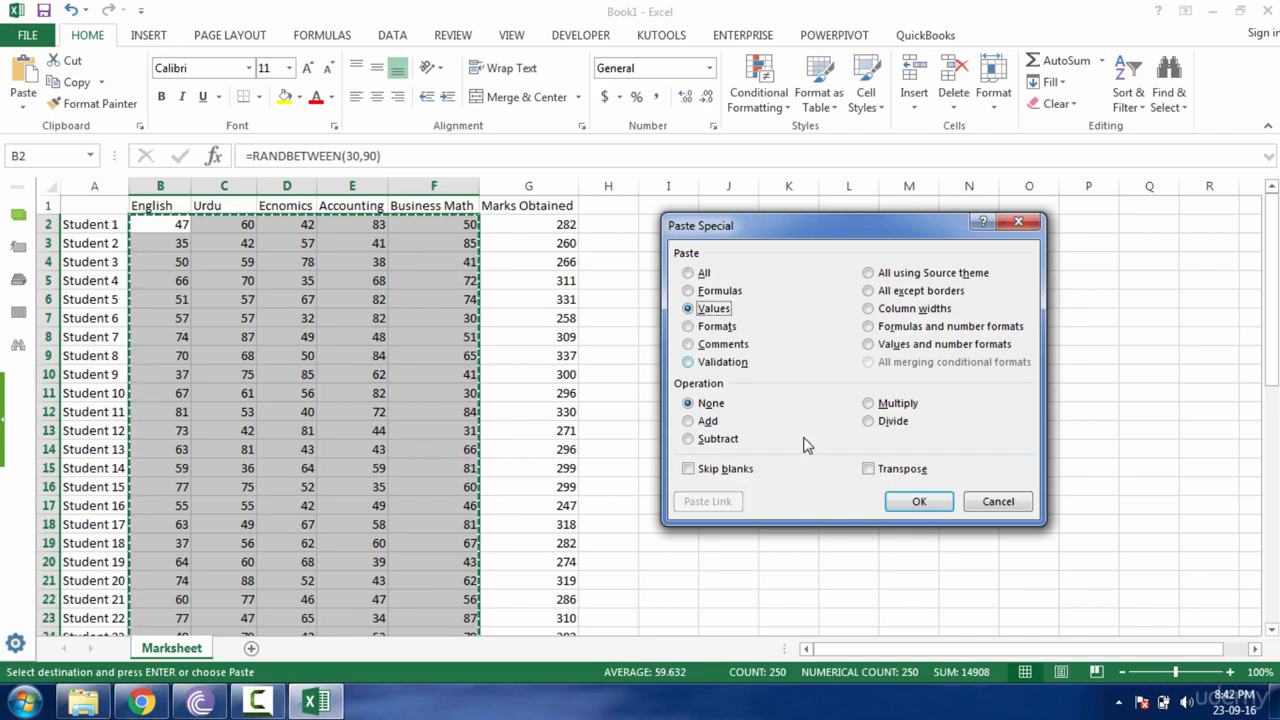
click(905, 503)
Step: Inspect the contents of several Business Math, Accounting and Ecnomics mark cells, and end copy mode
click(410, 299)
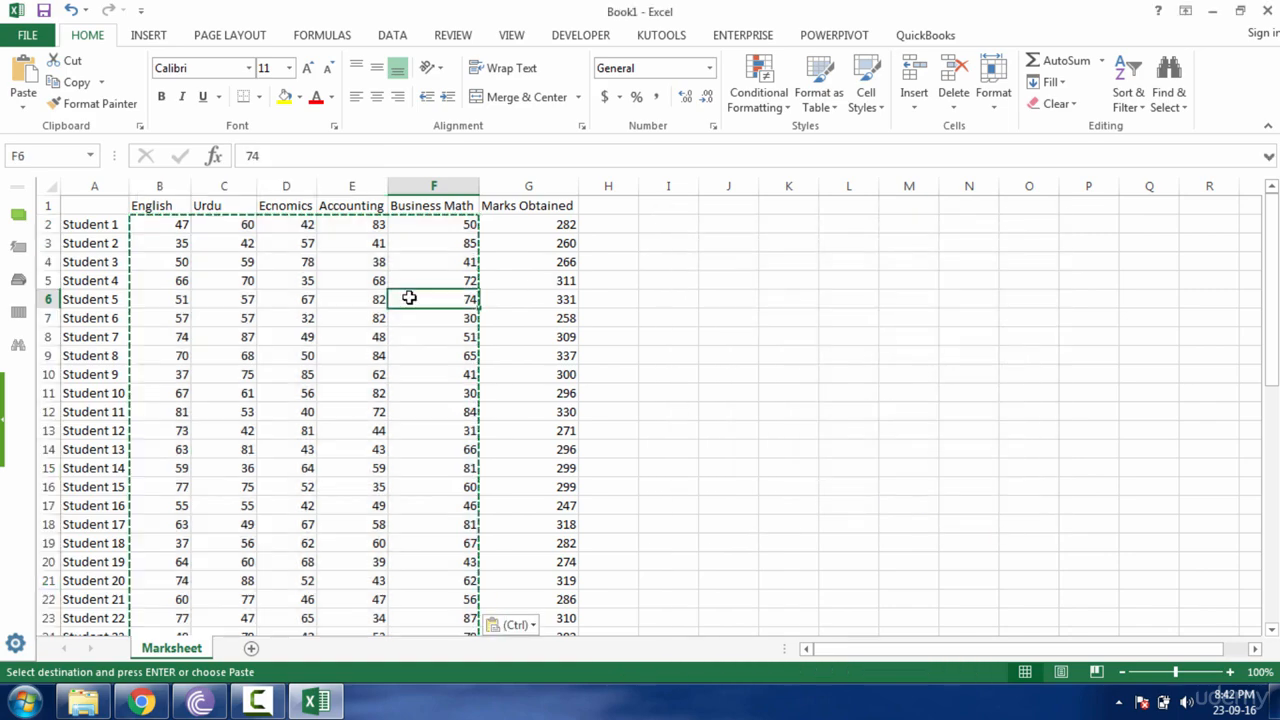
click(380, 371)
click(332, 247)
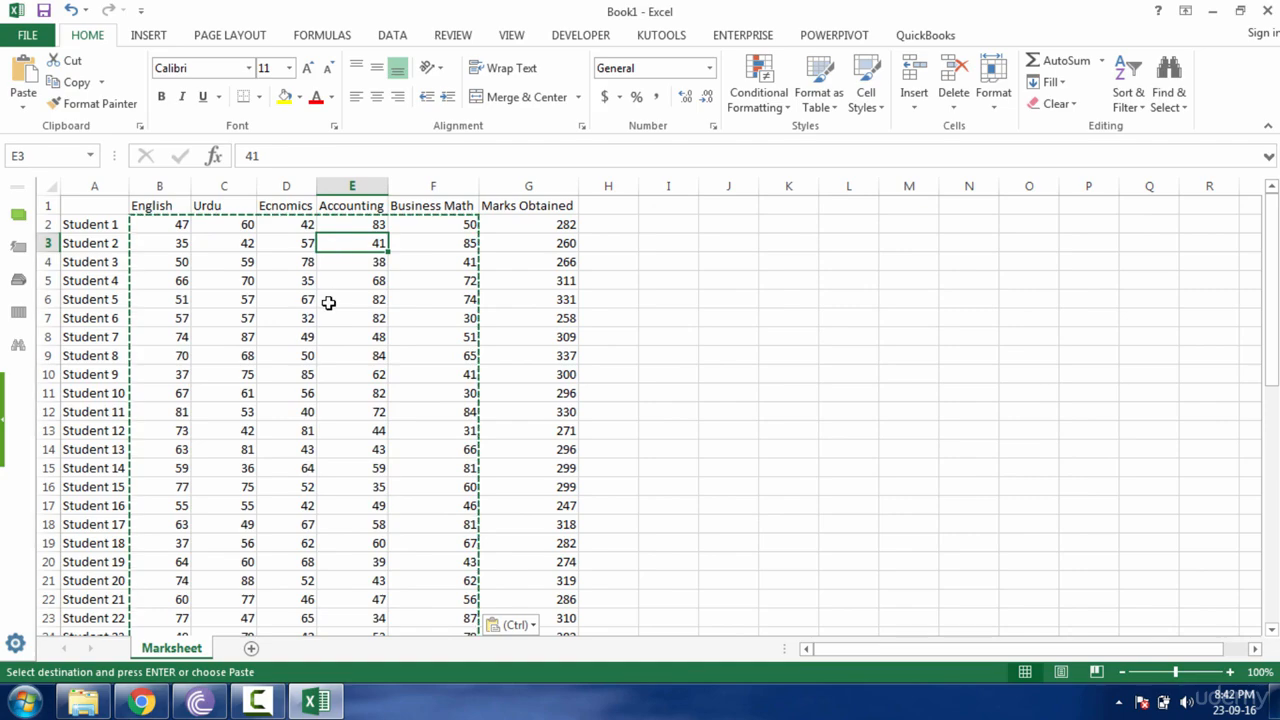
click(331, 300)
click(300, 259)
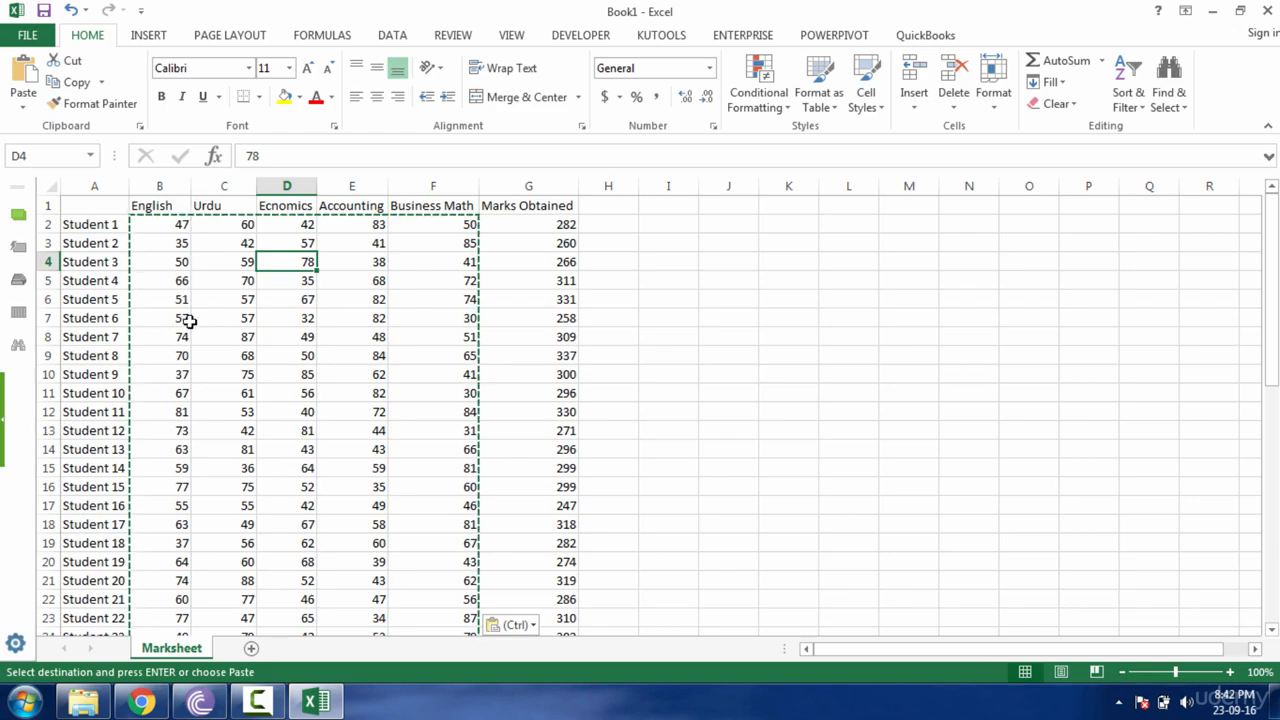
key(Escape)
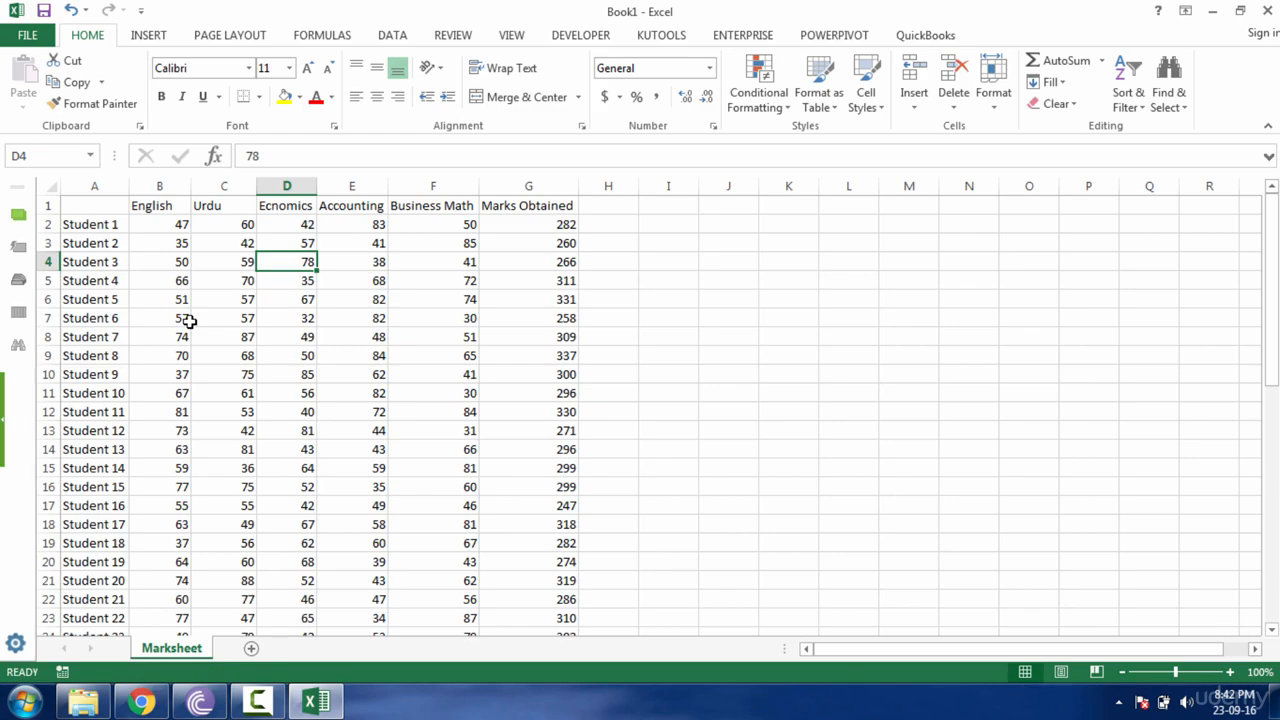
Step: Undo the values-only paste over the subject marks and clear the copy marquee
click(173, 229)
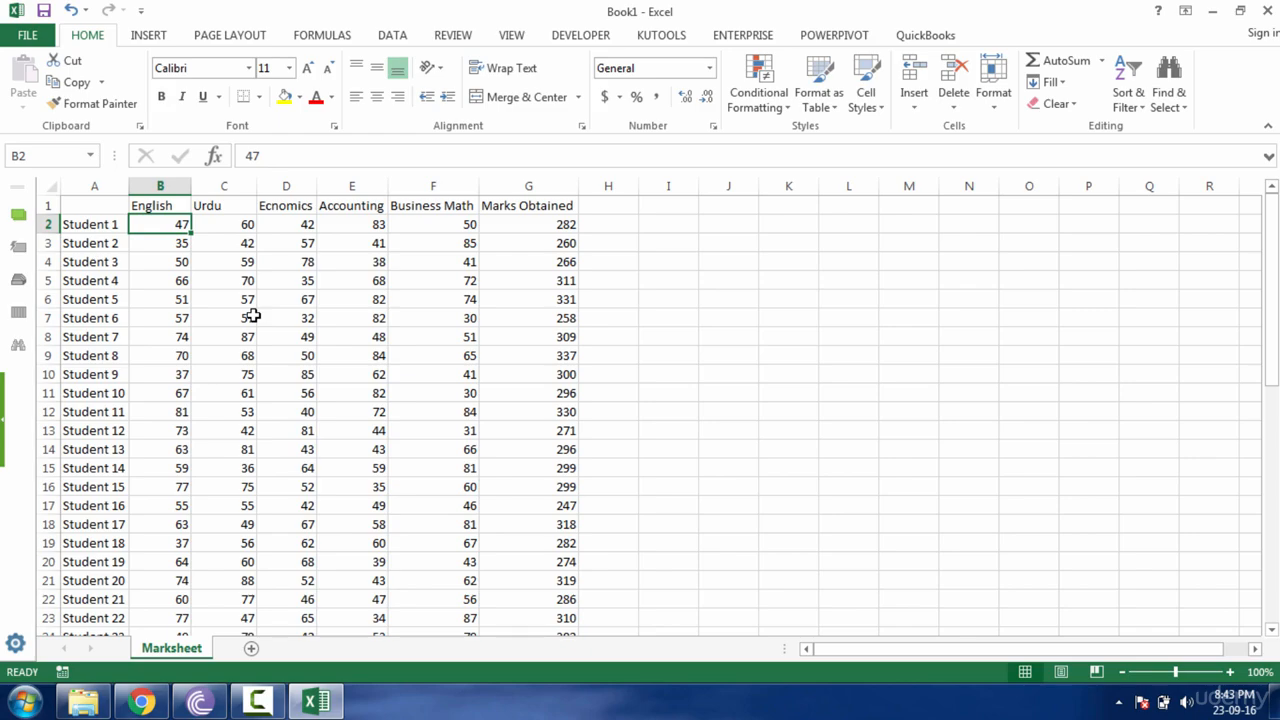
key(shift+Right)
key(shift+Right)
key(shift+Right)
key(shift+Right)
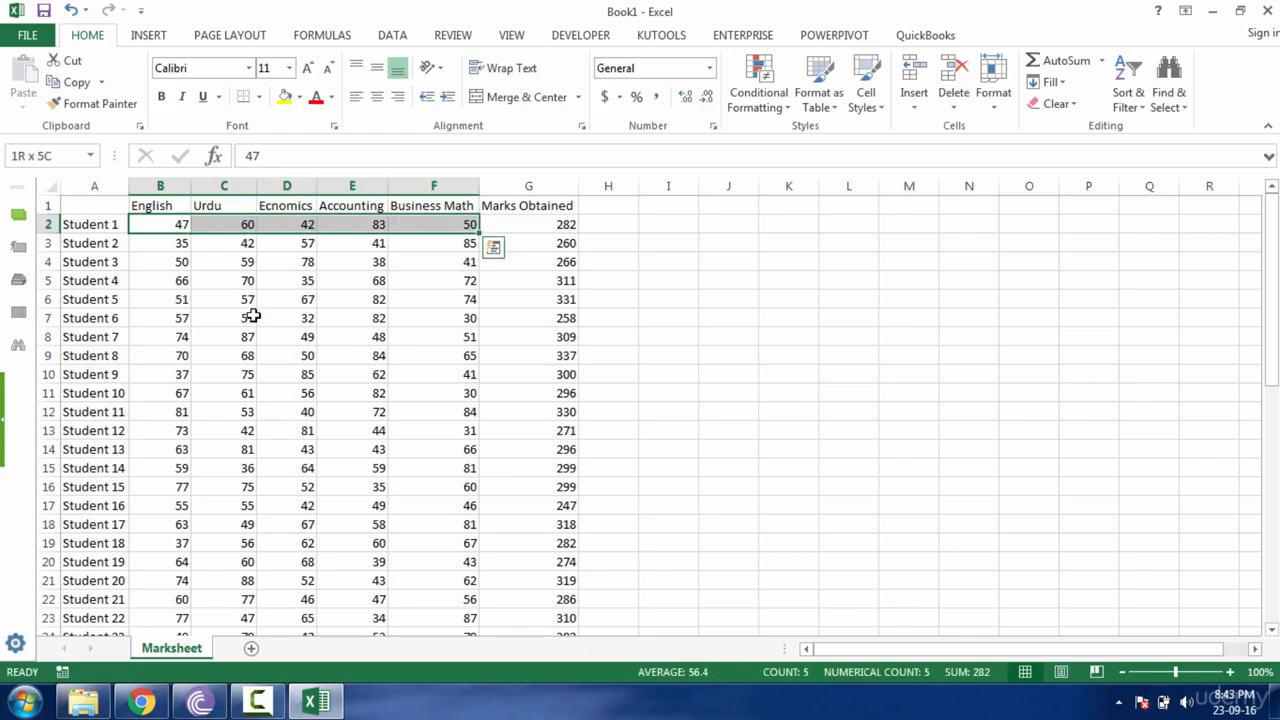
key(shift+Down)
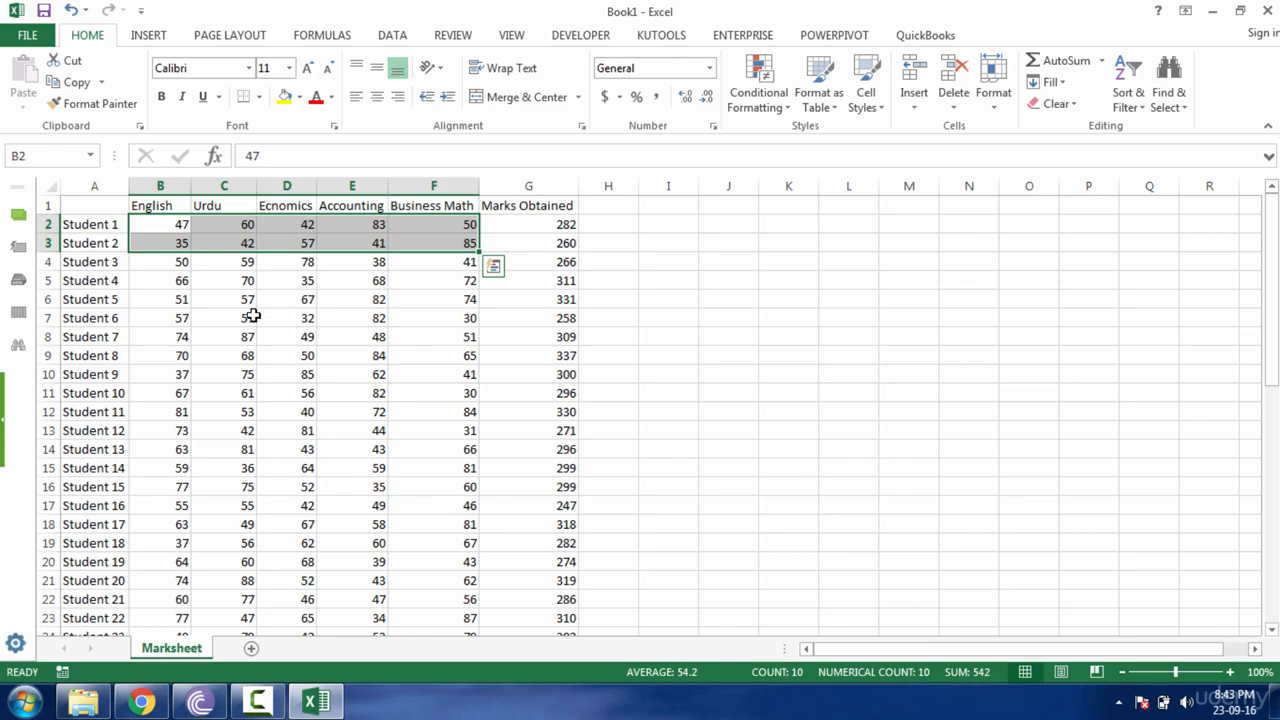
key(ctrl+z)
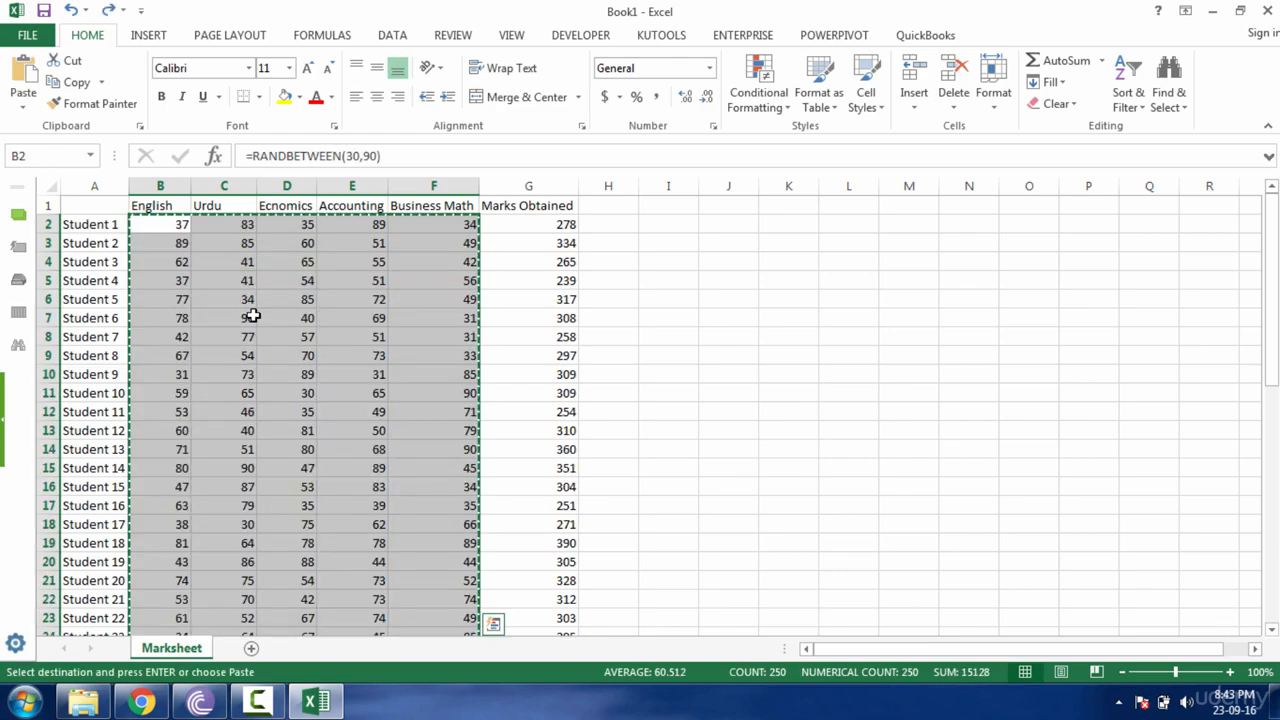
key(Escape)
Step: Select the RANDBETWEEN marks in B2:F51, excluding the Marks Obtained column, and copy them
key(Left)
key(Down)
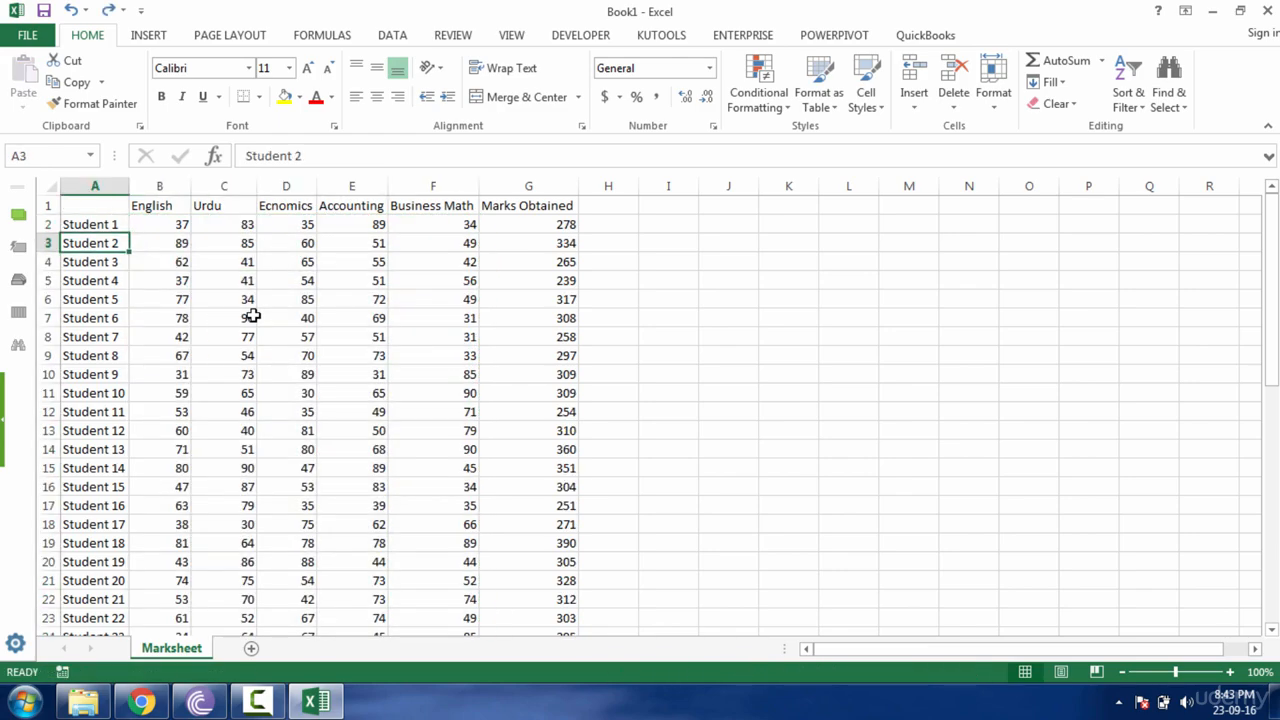
key(Right)
key(Up)
key(ctrl+shift+Right)
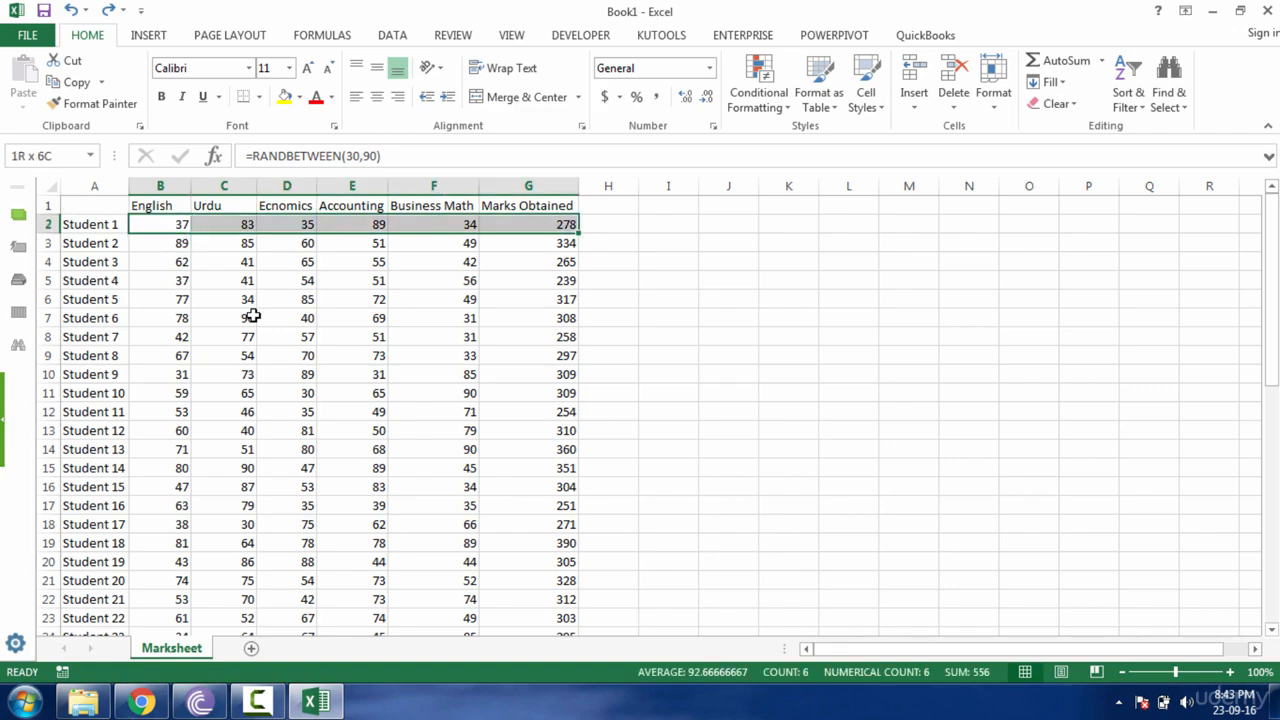
key(Left)
key(Right)
key(shift+Right)
key(shift+Right)
key(shift+Right)
key(shift+Right)
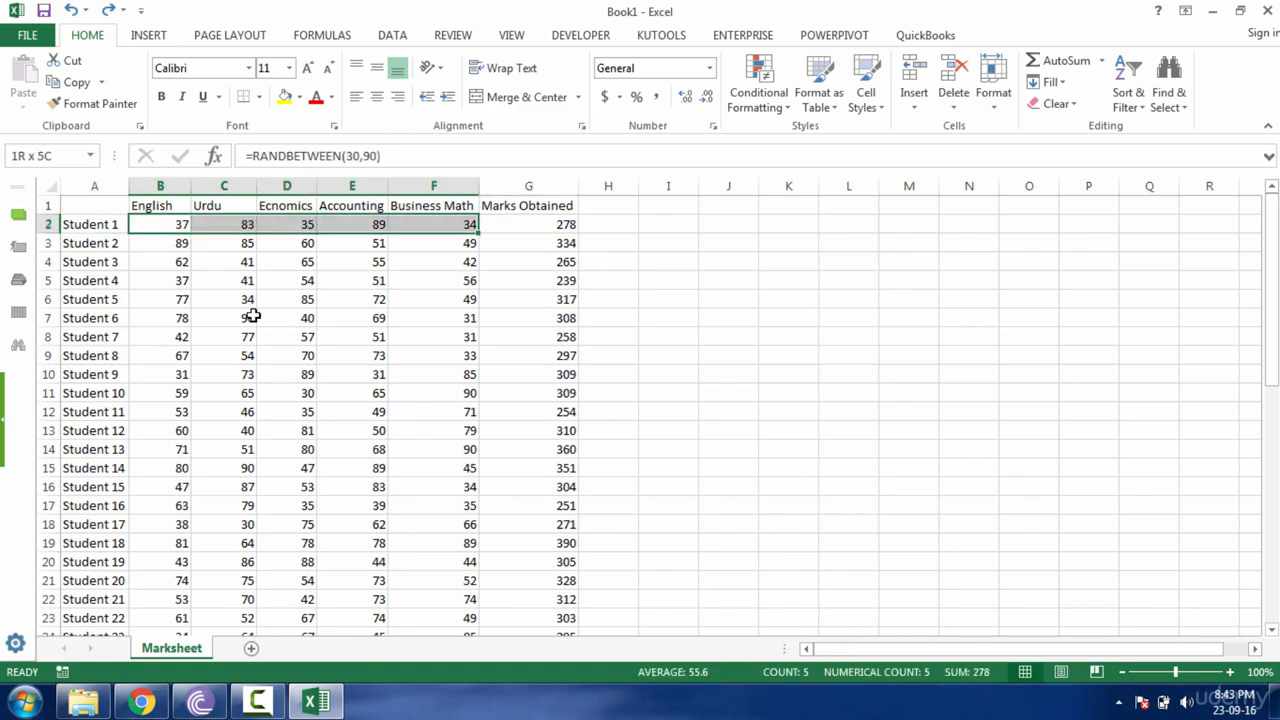
key(ctrl+shift+Down)
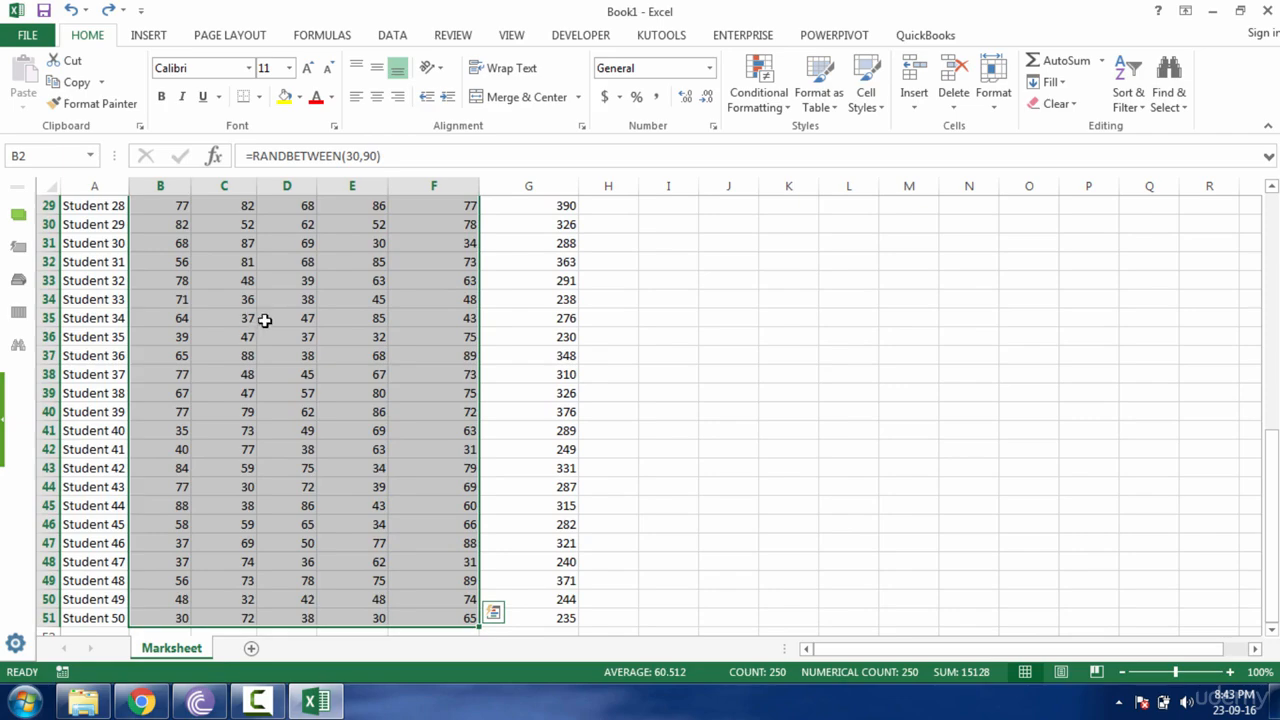
key(ctrl+c)
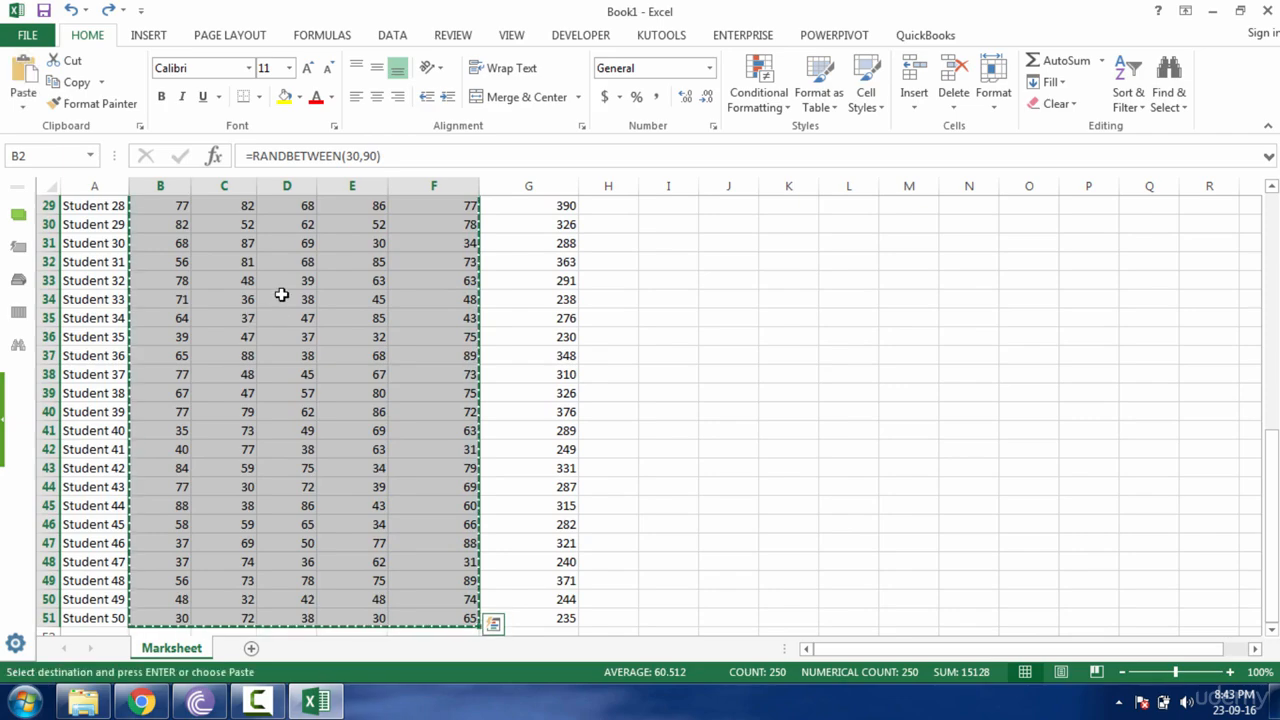
Step: Paste the copied marks in place as values with Paste Special, and undo that paste
right_click(284, 294)
mouse_move(381, 410)
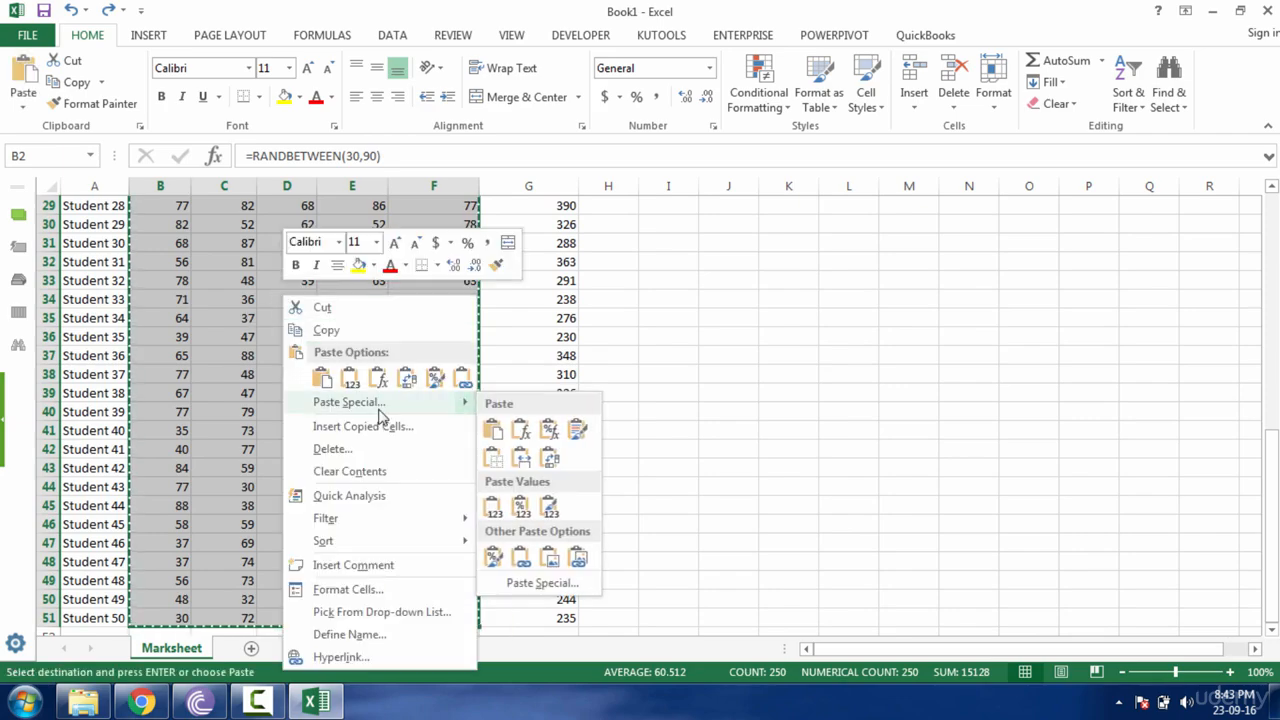
click(506, 592)
click(358, 467)
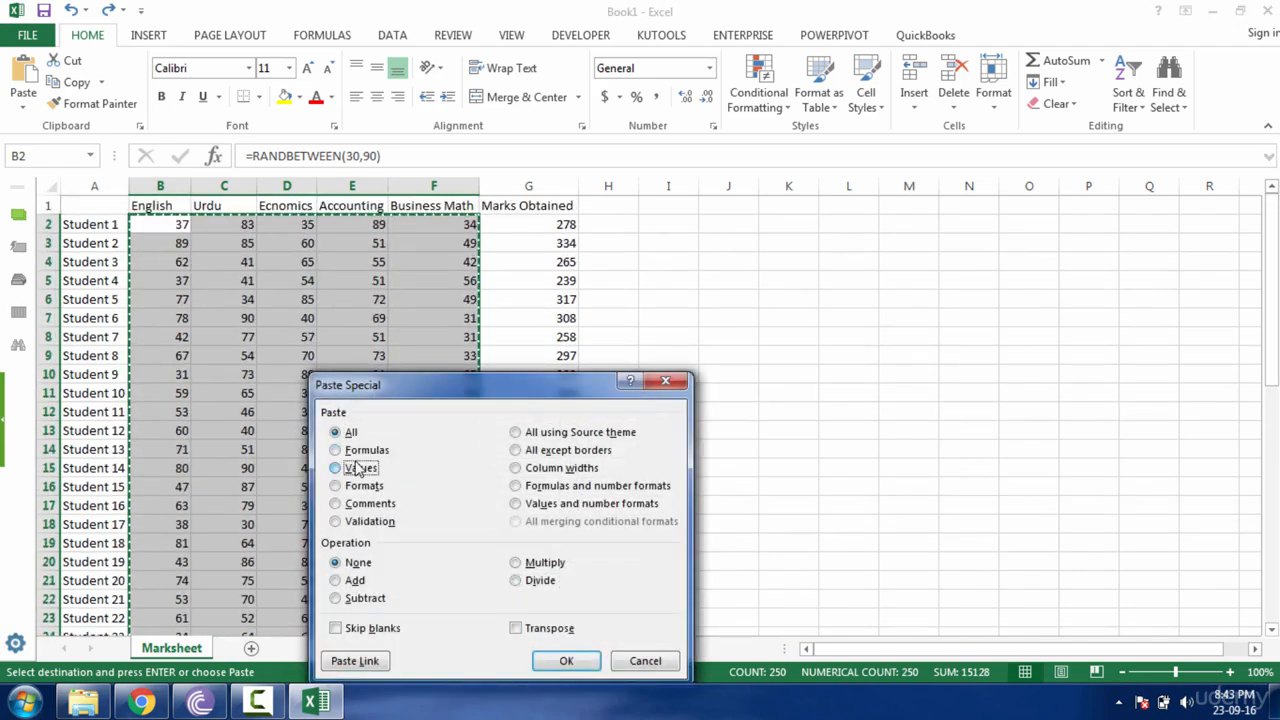
click(556, 662)
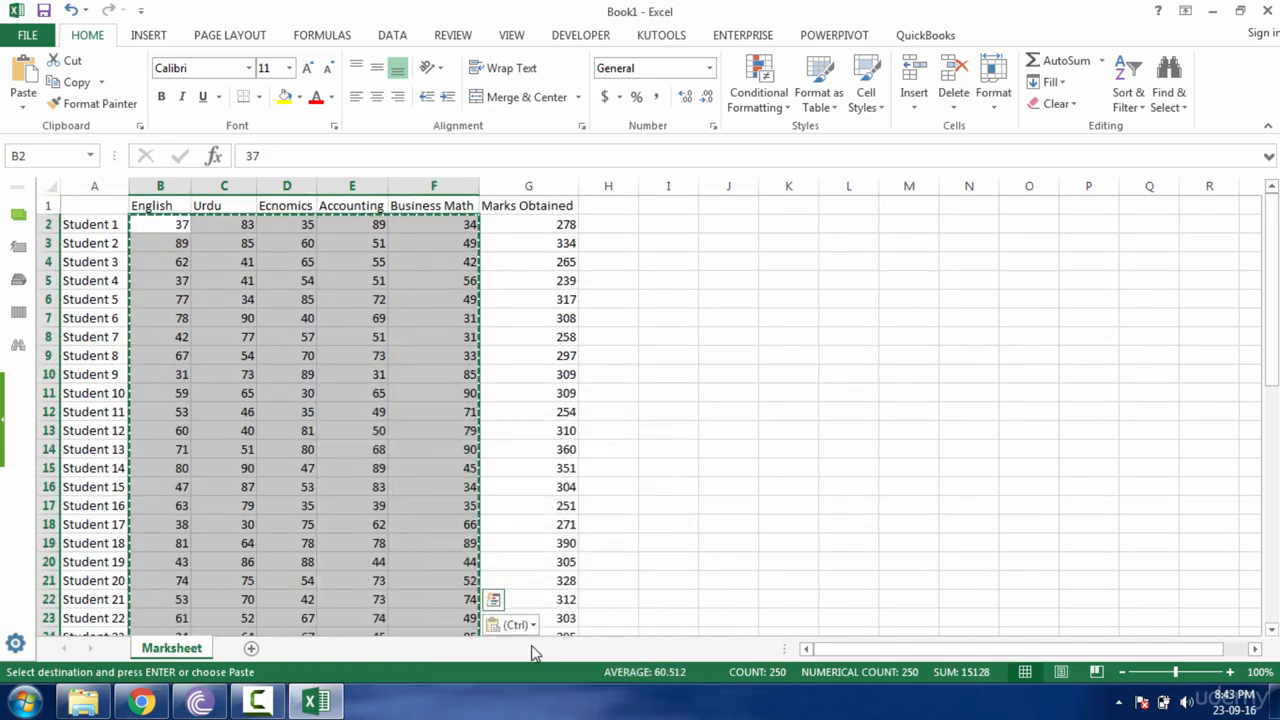
key(Escape)
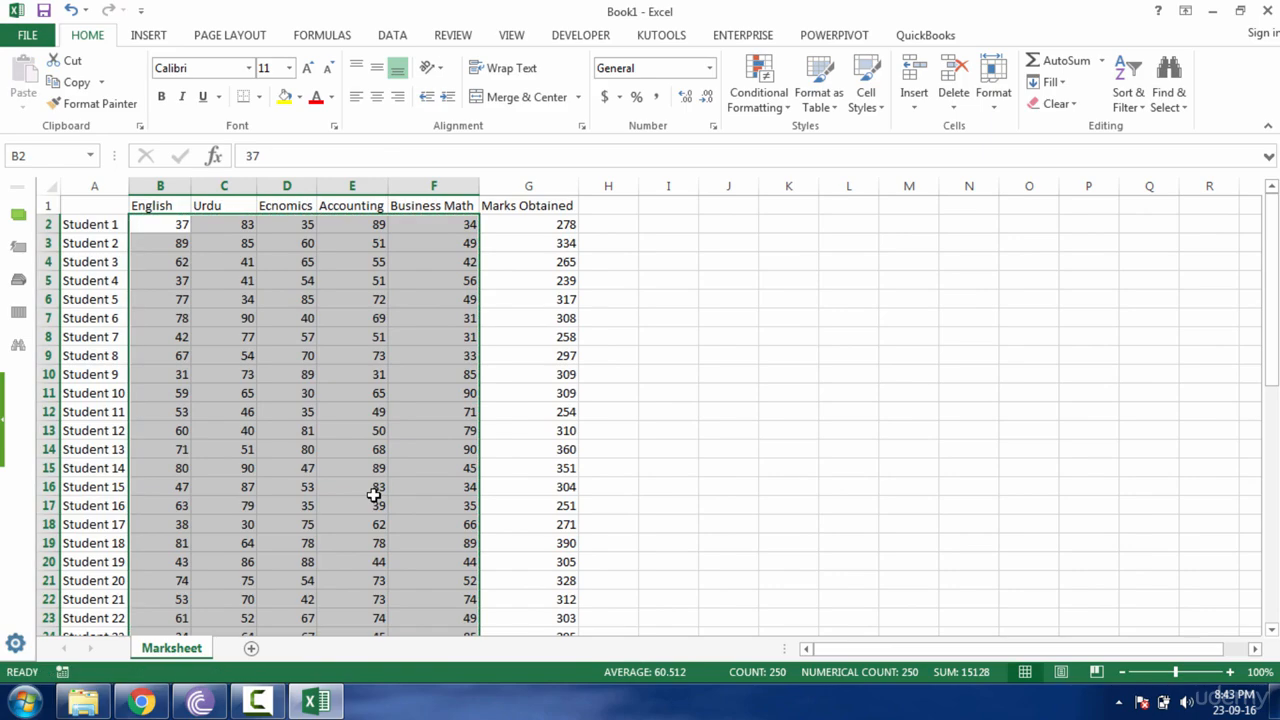
key(ctrl+z)
key(Escape)
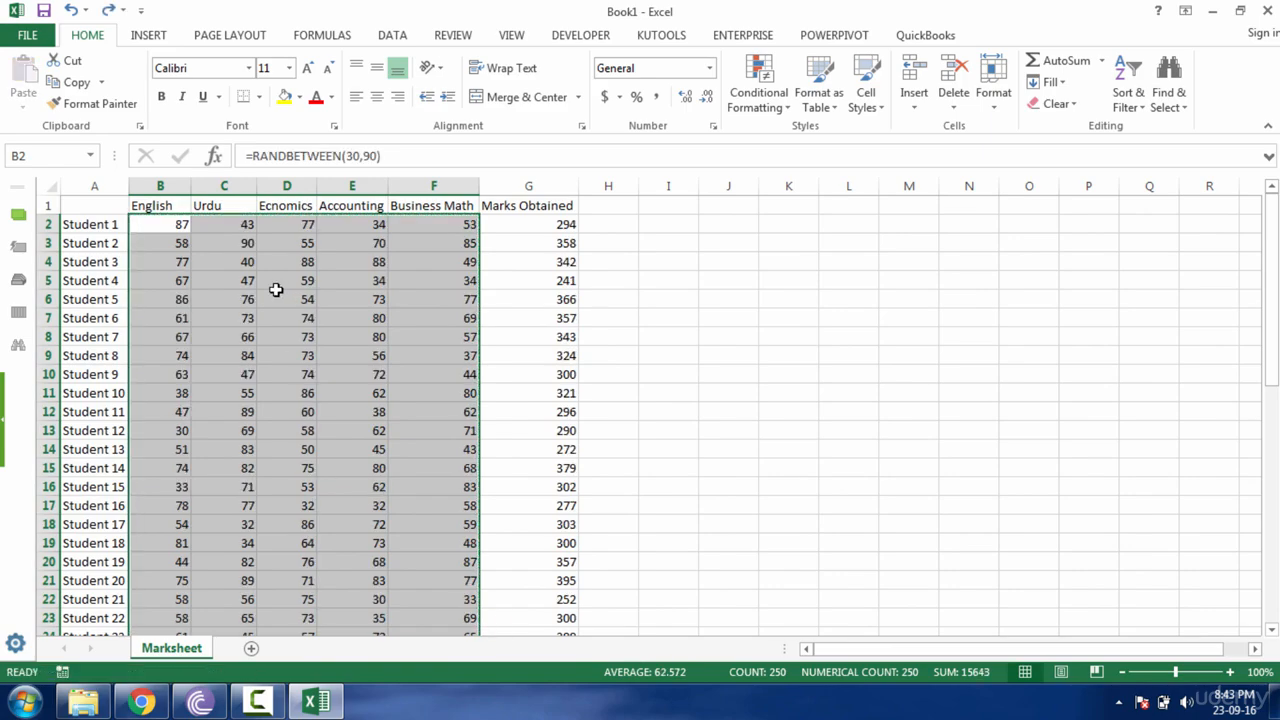
Step: Copy the RANDBETWEEN marks from English through Business Math for all 50 students, range B2:F51
click(170, 228)
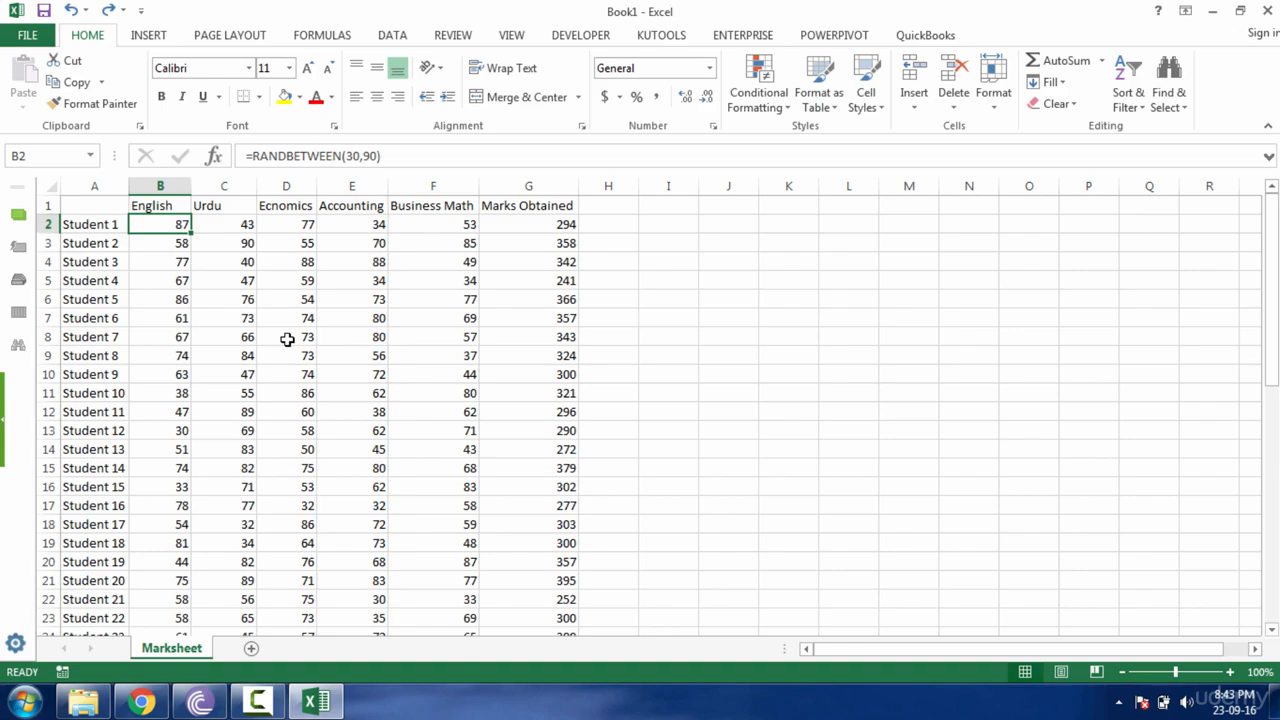
key(shift+Right)
key(shift+Right)
key(shift+Right)
key(shift+Right)
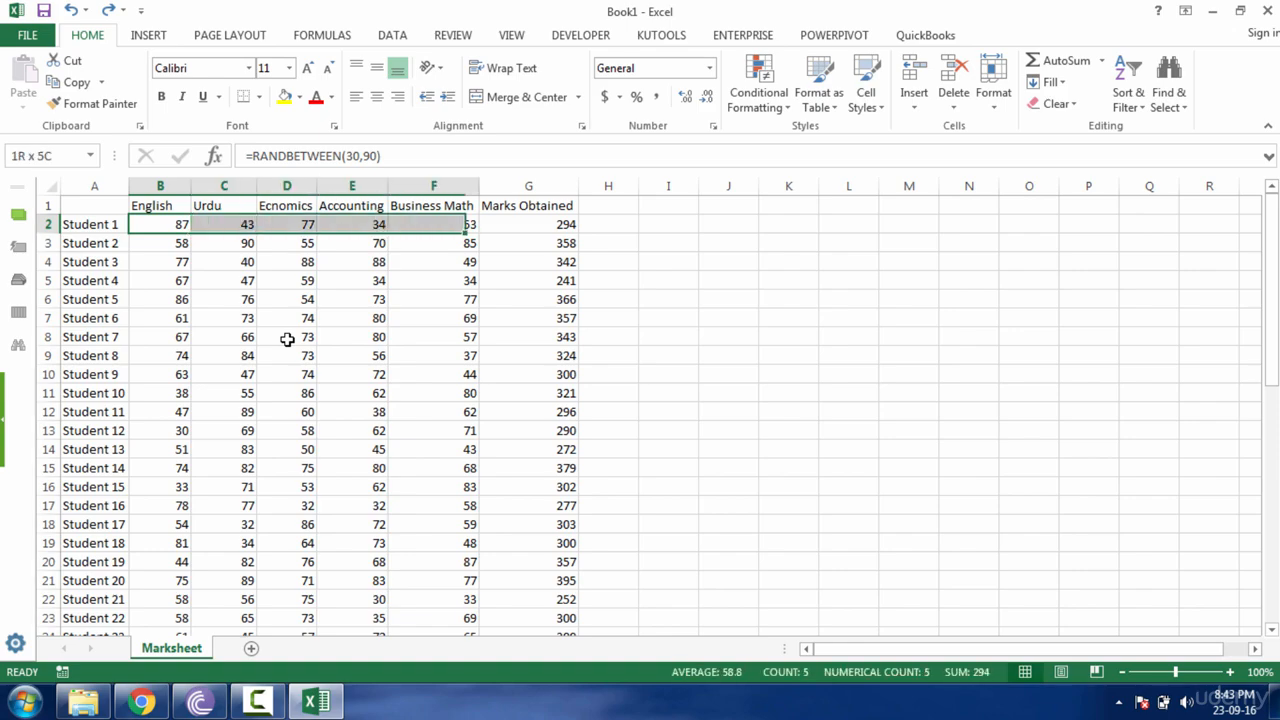
key(ctrl+shift+Down)
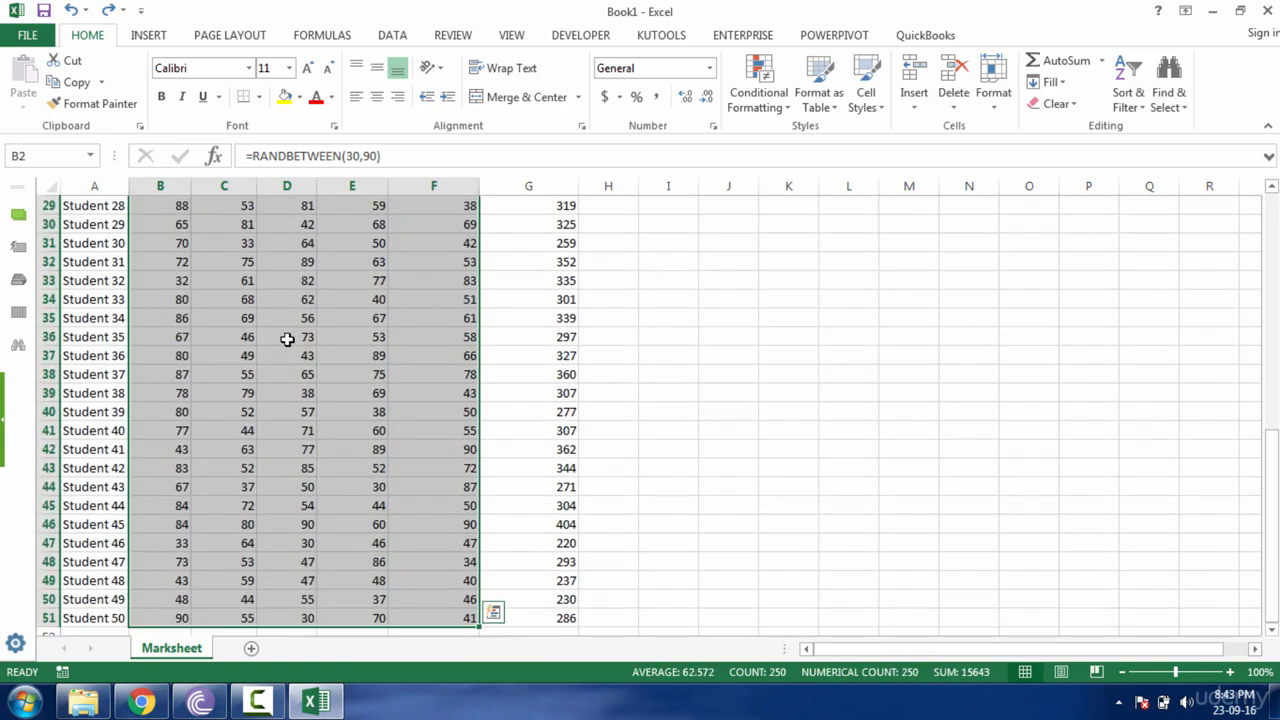
key(ctrl+c)
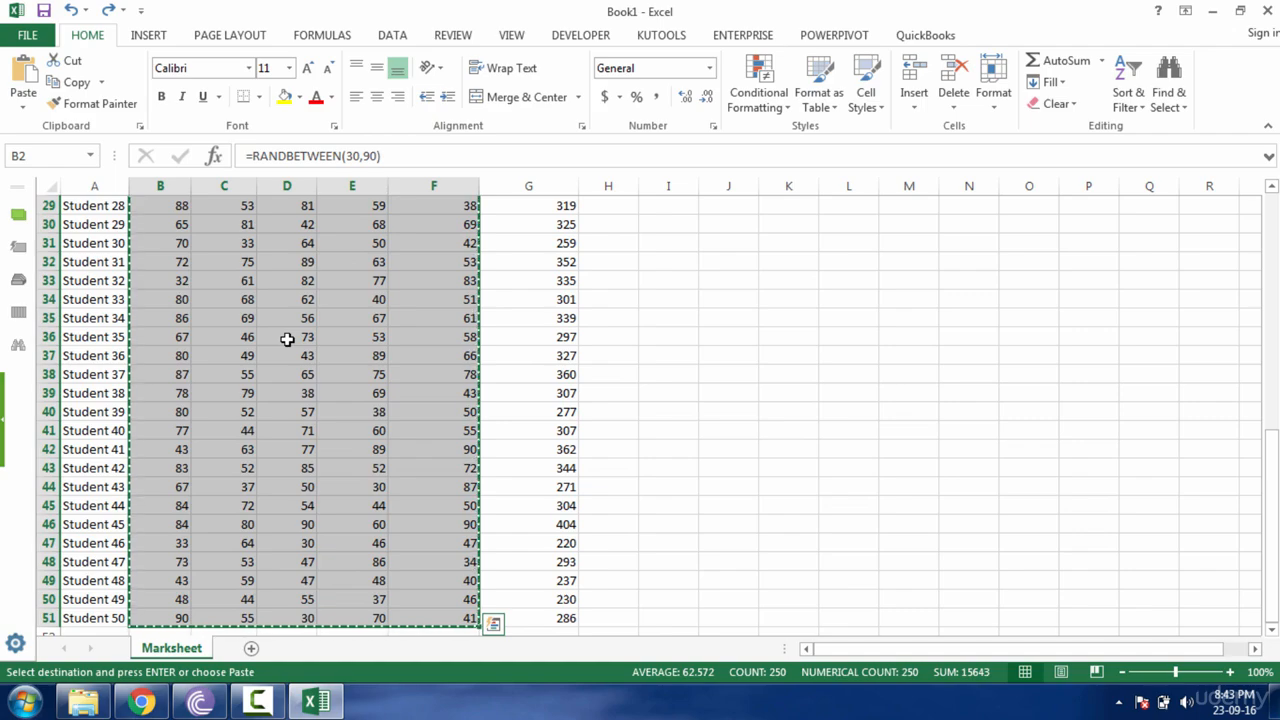
Step: Paste the copied marks over the same cells as Values with Paste Special
key(alt)
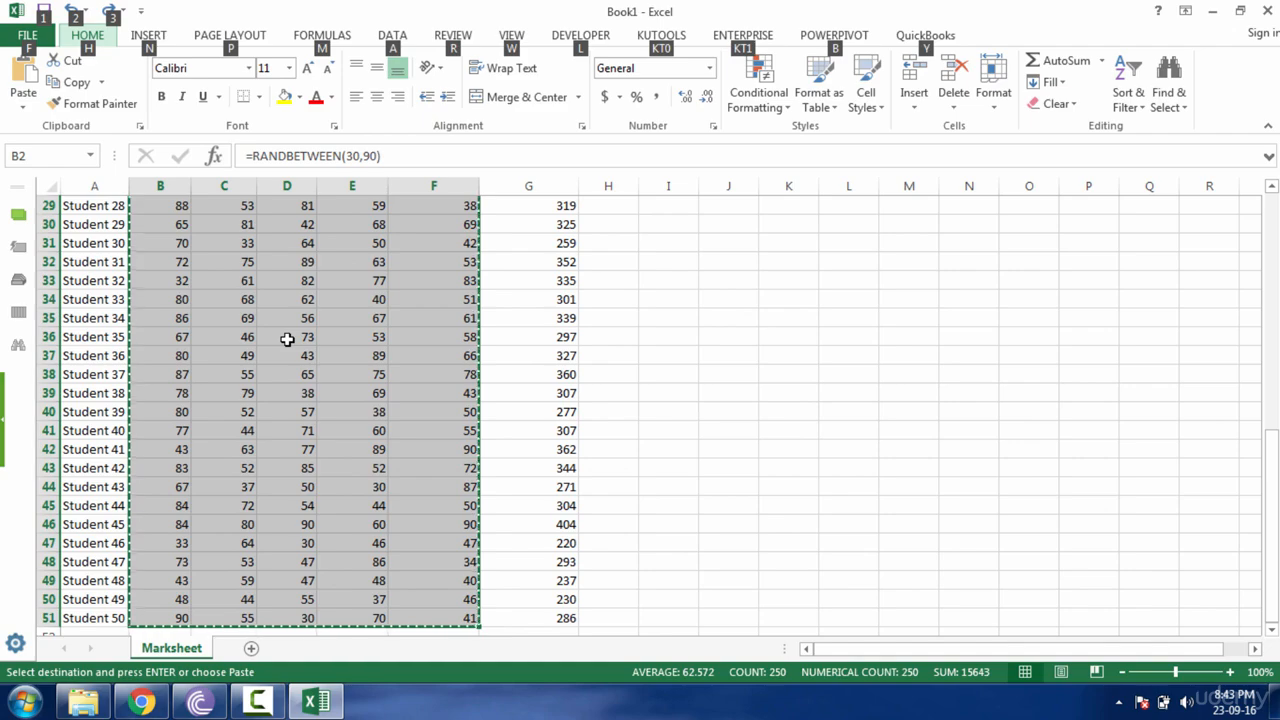
key(e)
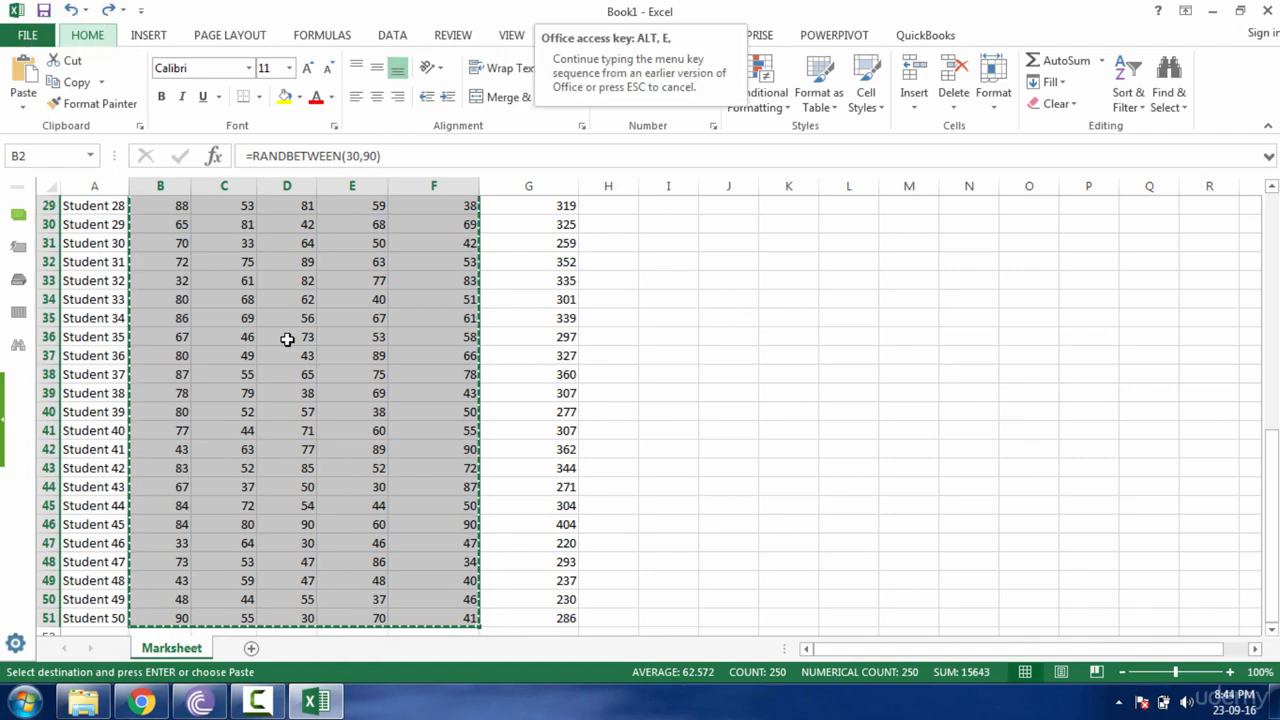
key(s)
key(v)
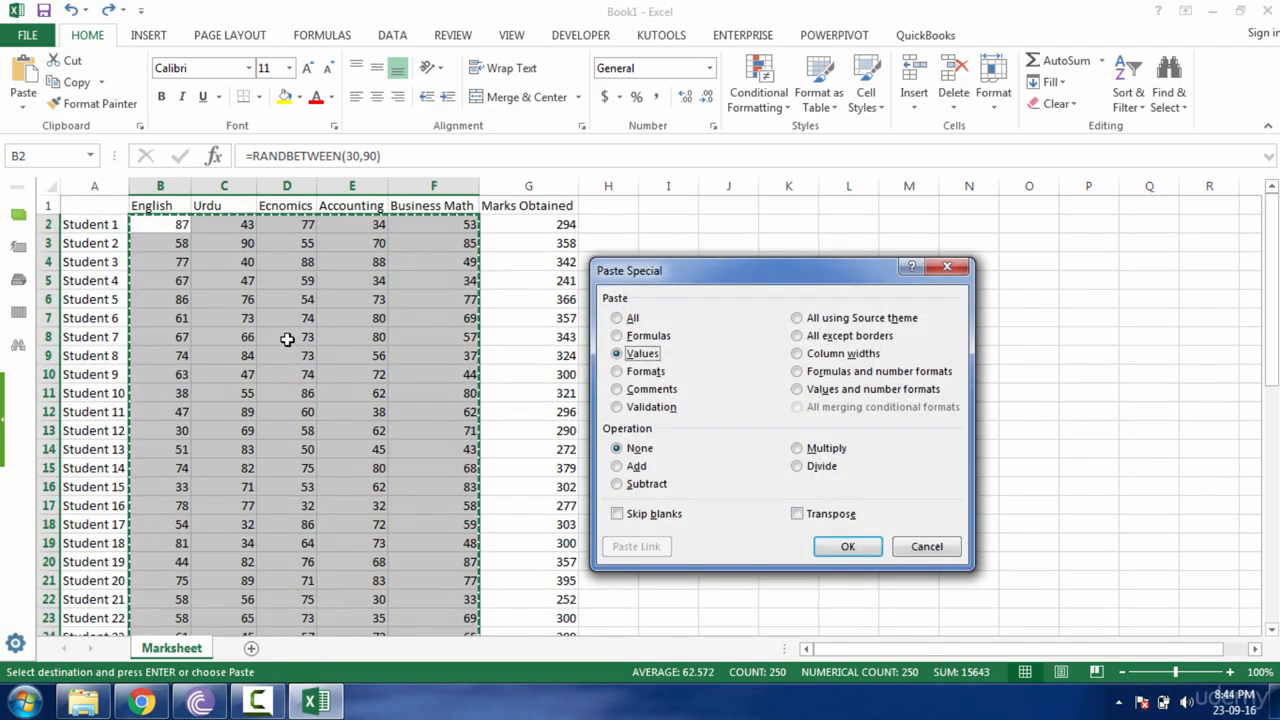
click(831, 554)
Step: Check several subject marks to see whether they hold fixed values instead of formulas, and clear the copy marquee
click(367, 276)
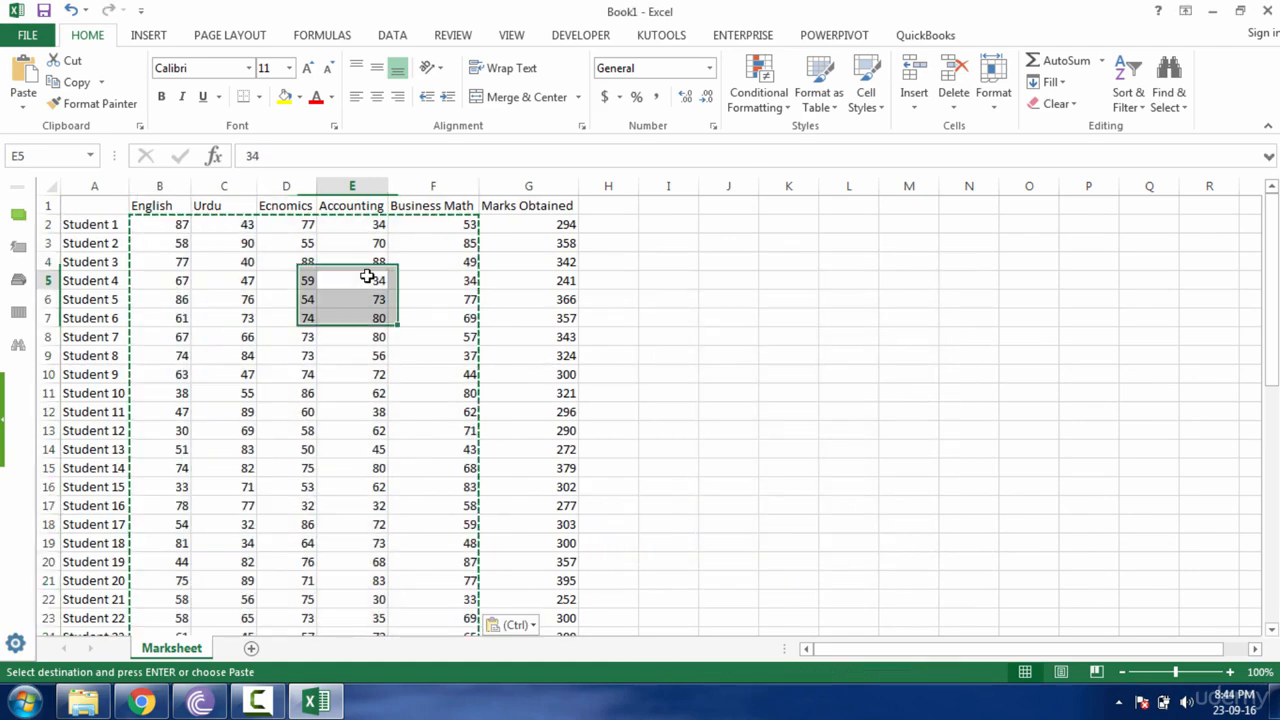
click(231, 245)
click(286, 393)
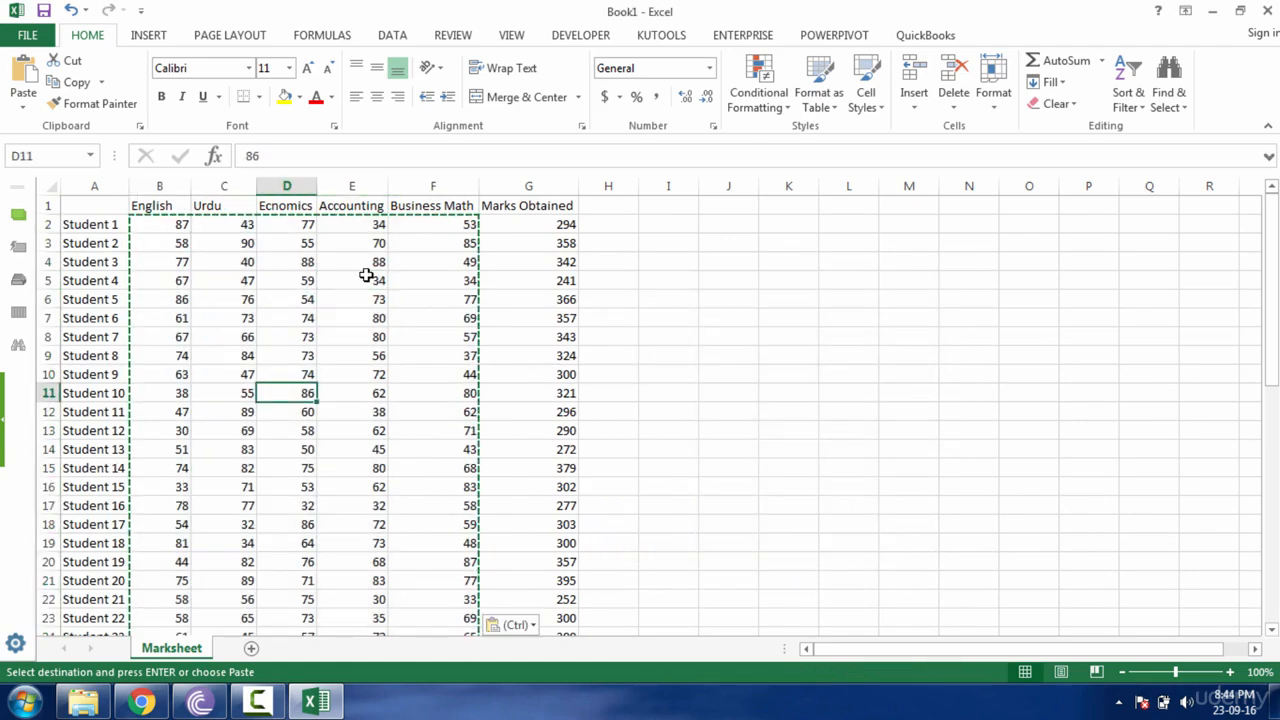
click(366, 277)
key(Escape)
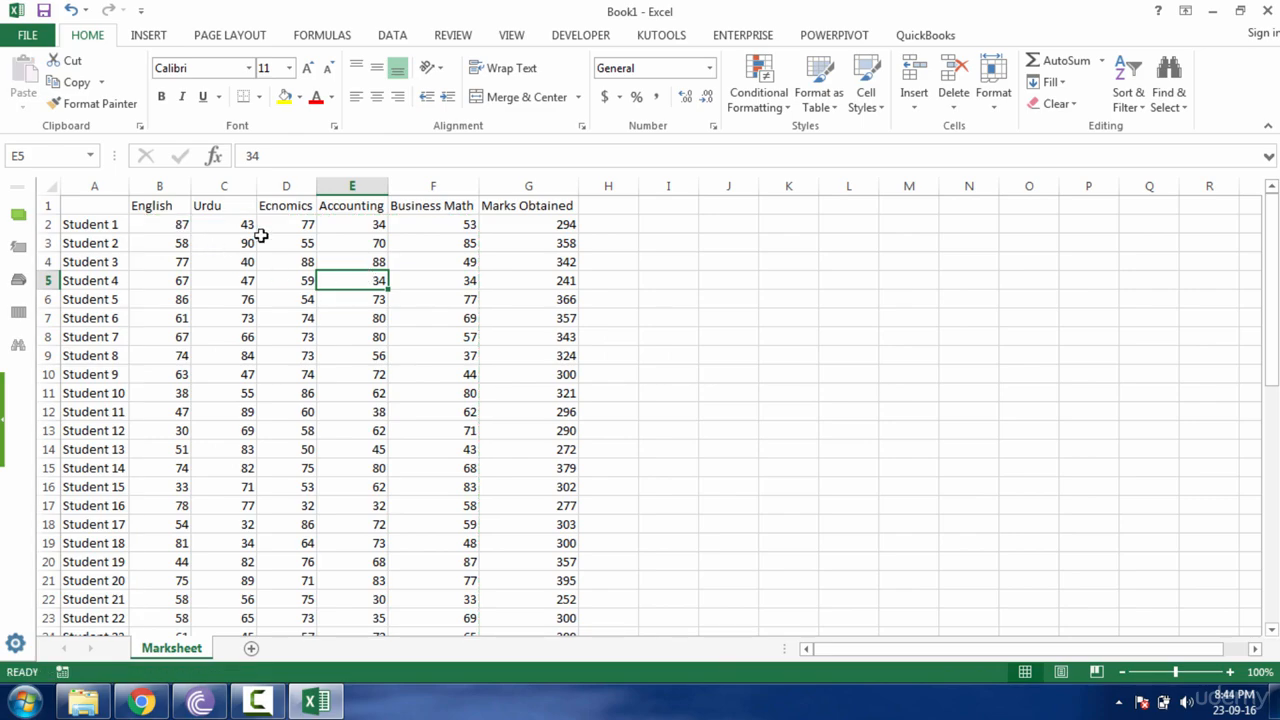
click(308, 238)
click(308, 336)
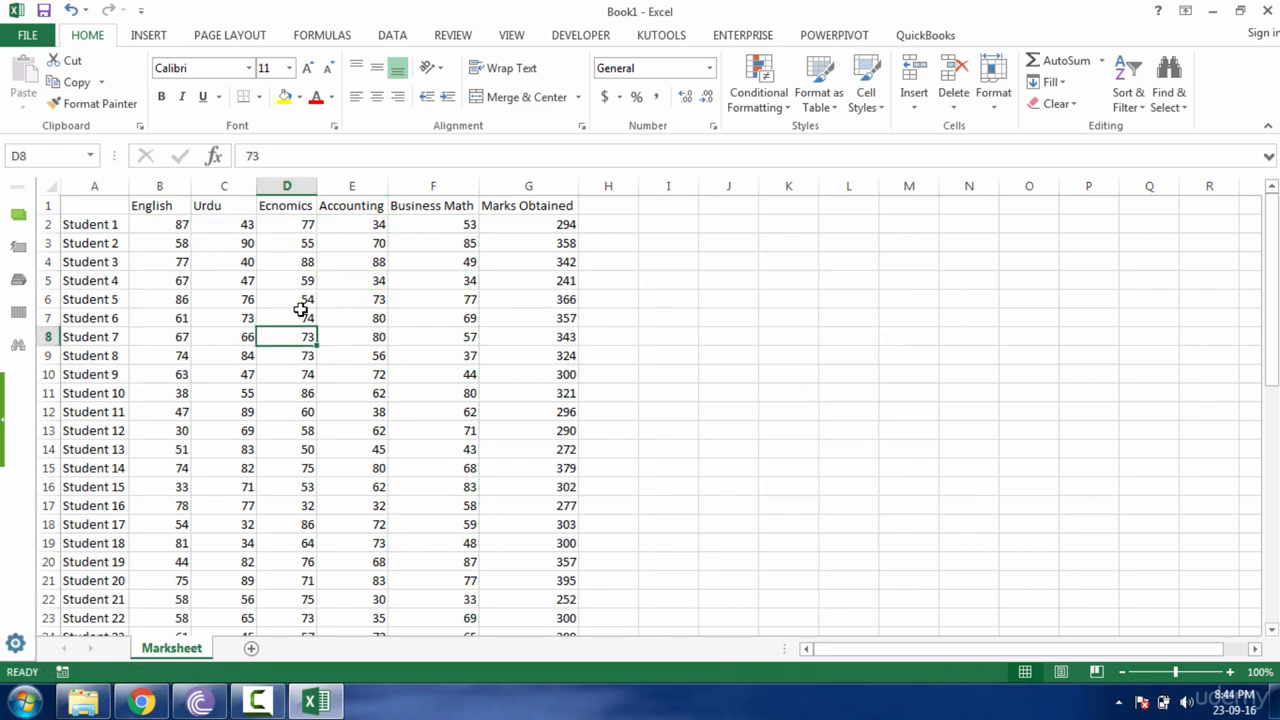
click(165, 228)
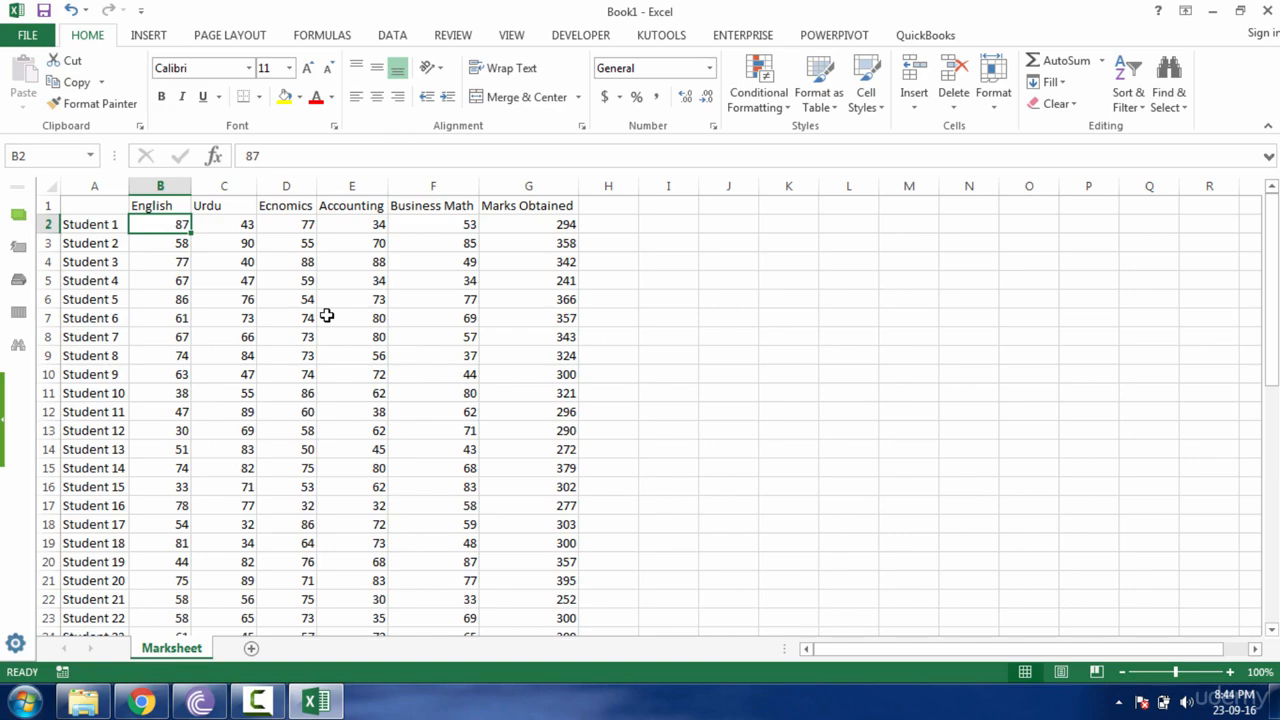
Step: Undo the values-only paste and inspect the formula behind Student 1's English mark in B2
key(ctrl+z)
key(Escape)
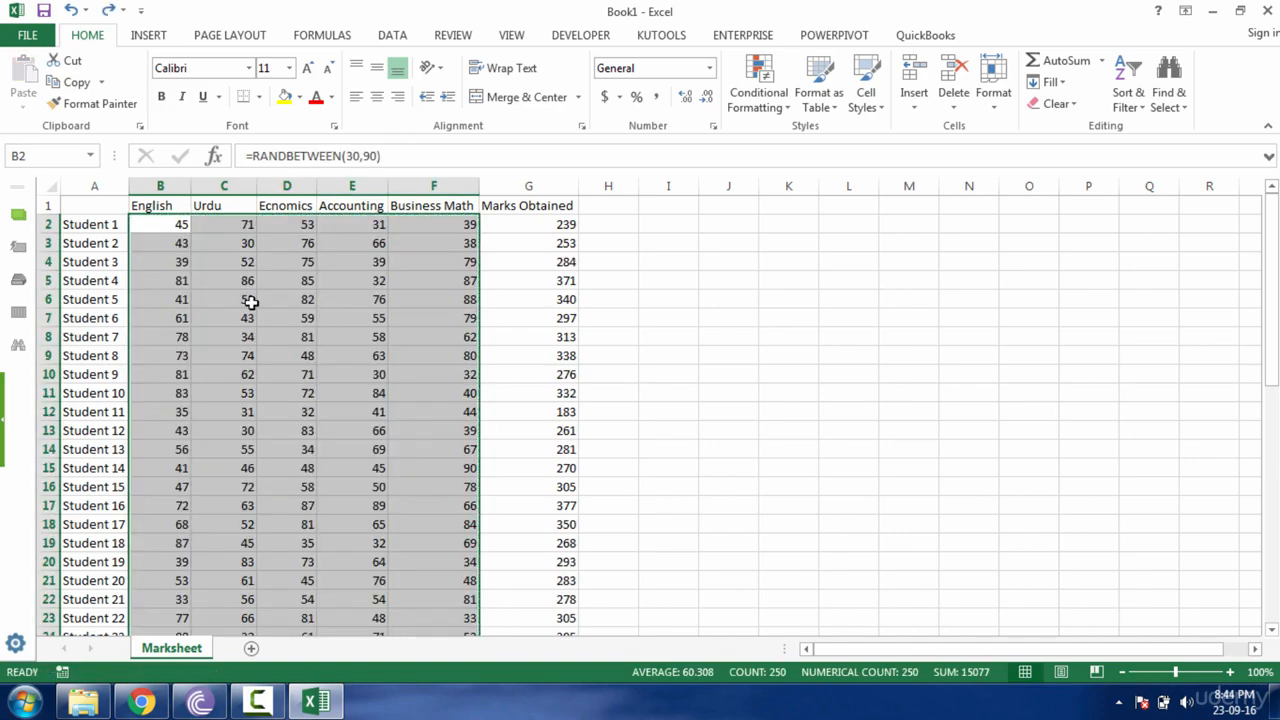
click(176, 228)
double_click(178, 228)
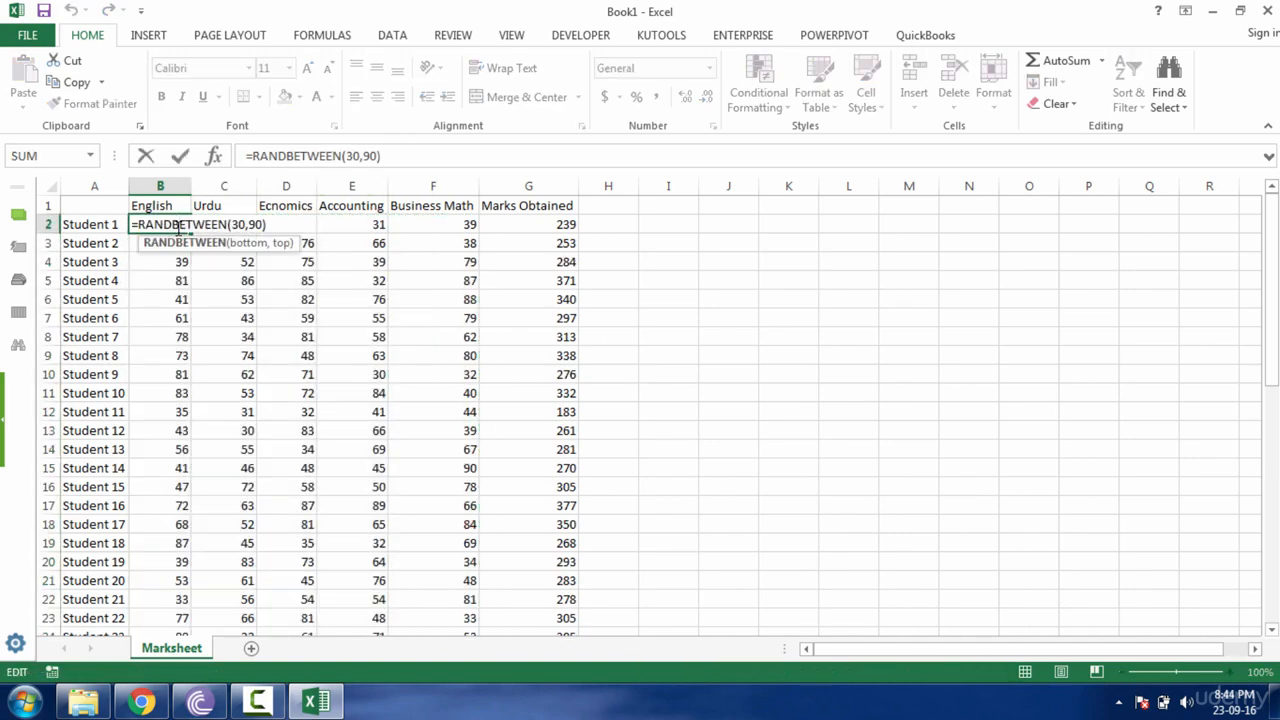
key(Escape)
key(Left)
key(Right)
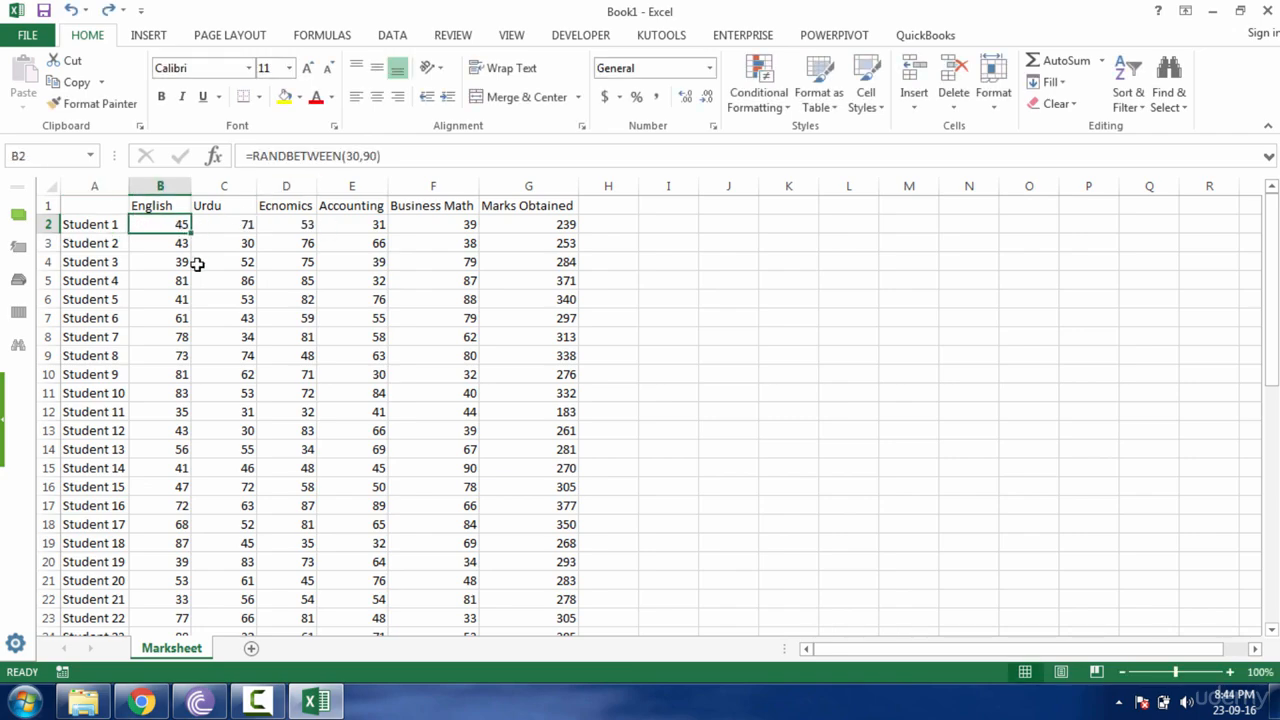
Step: Select the RANDBETWEEN marks in B2:F51 for all 50 students and copy them
key(shift+Right)
key(shift+Right)
key(shift+Right)
key(shift+Right)
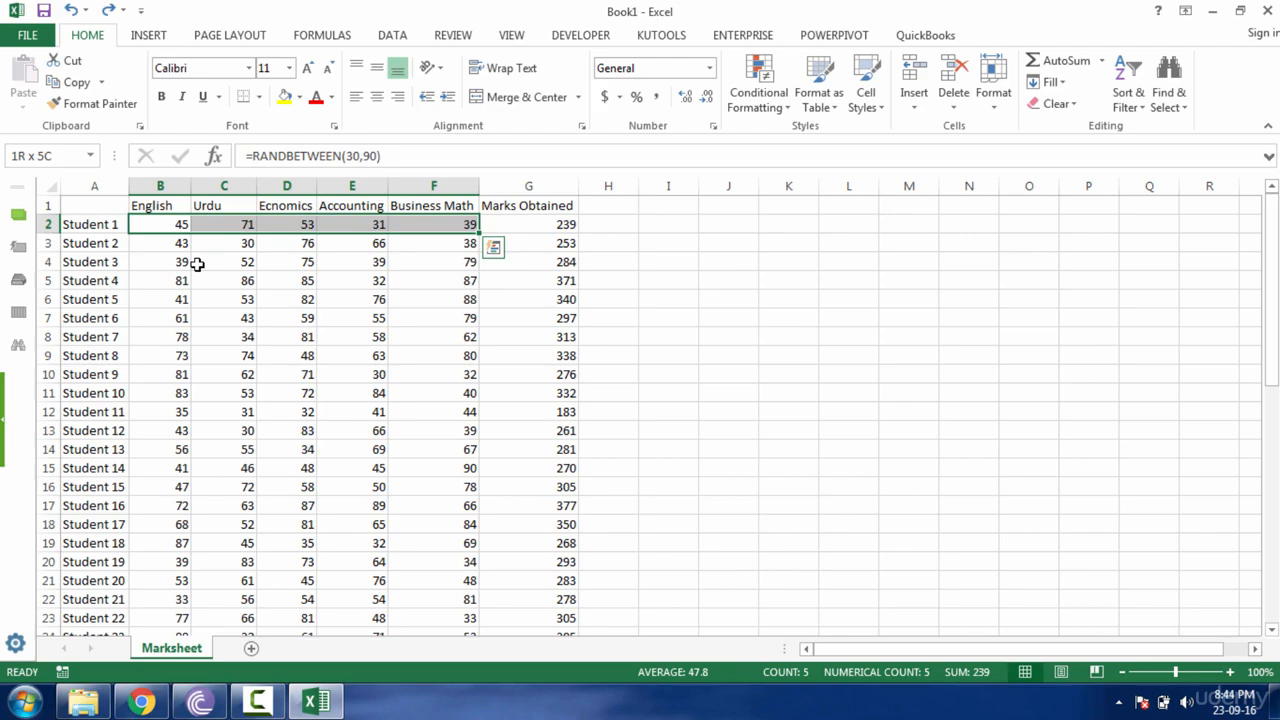
key(ctrl+shift+Down)
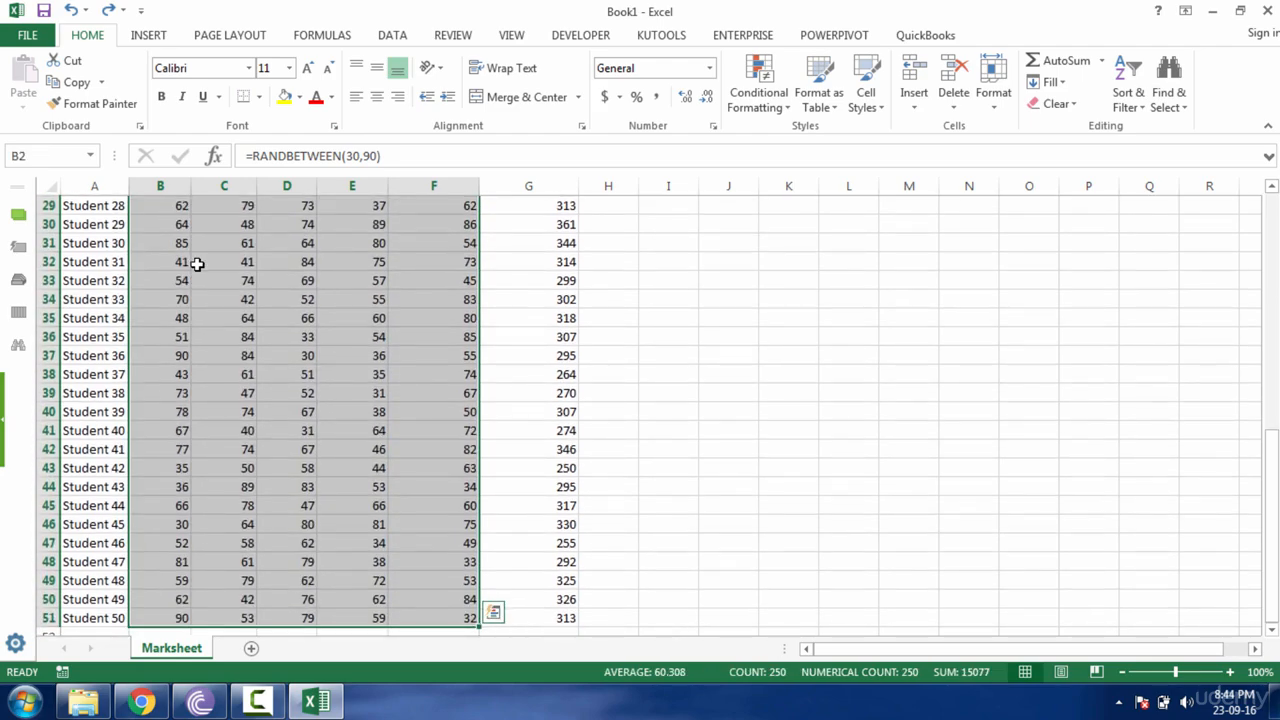
key(ctrl+c)
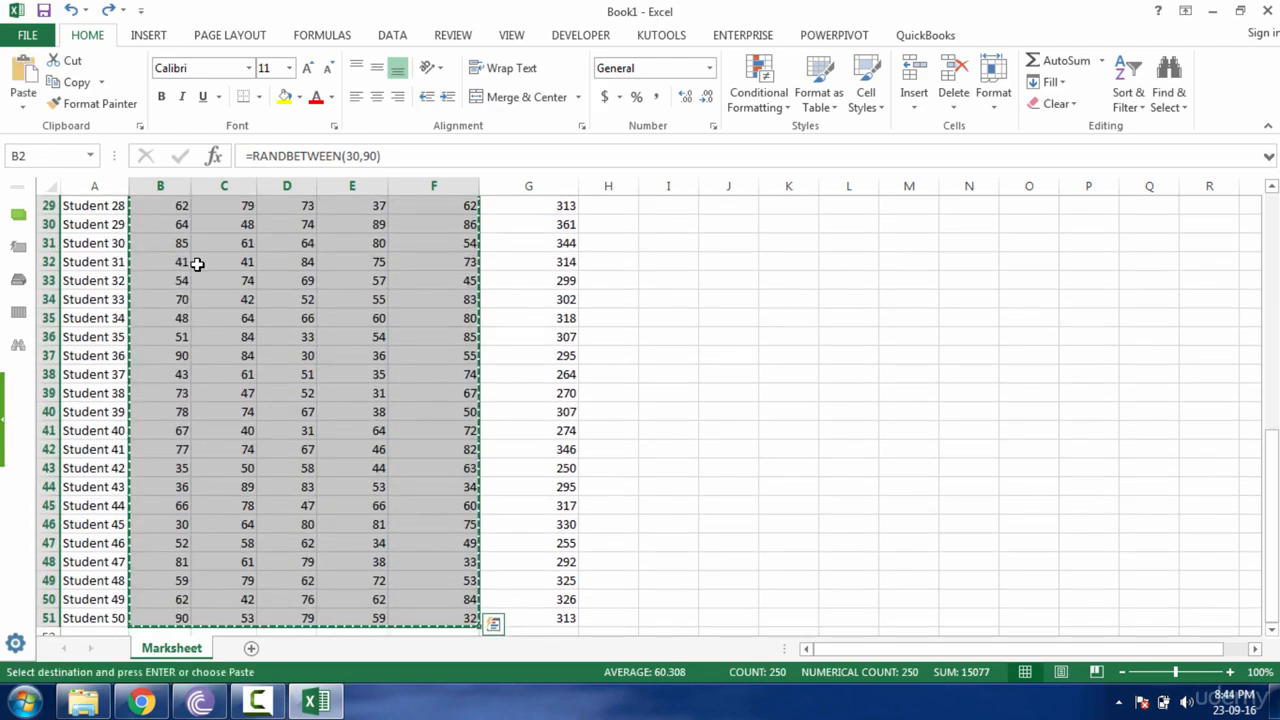
Step: Replace the RANDBETWEEN formulas in B2:F51 with their values using Paste Special
key(alt)
key(e)
key(s)
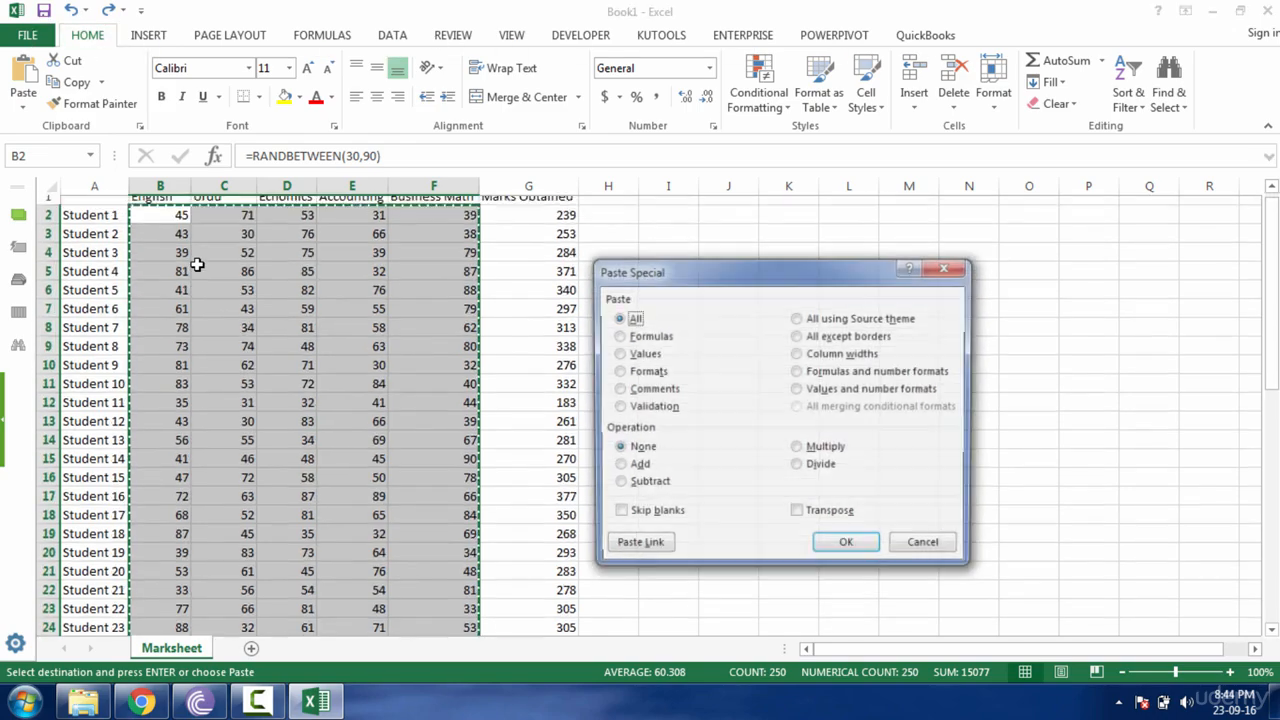
key(v)
key(Return)
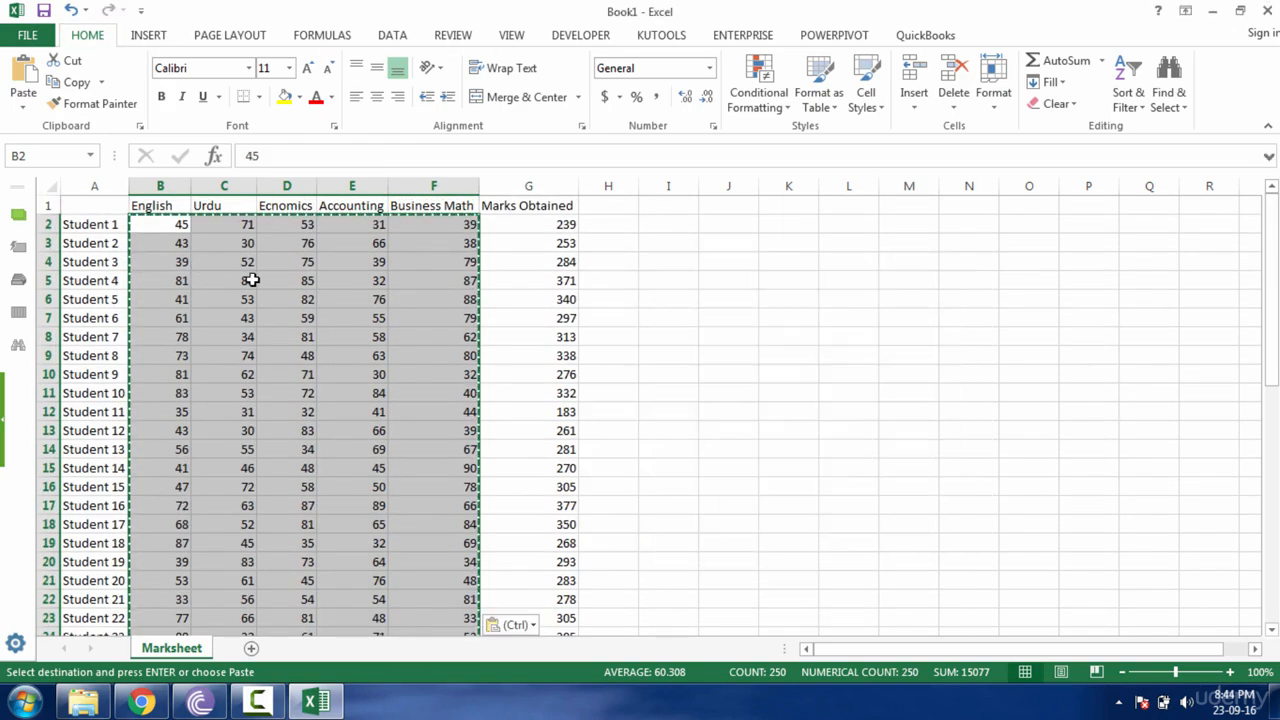
Step: Check the contents of the pasted marks in C5 and E7, and undo the values-only paste
click(255, 280)
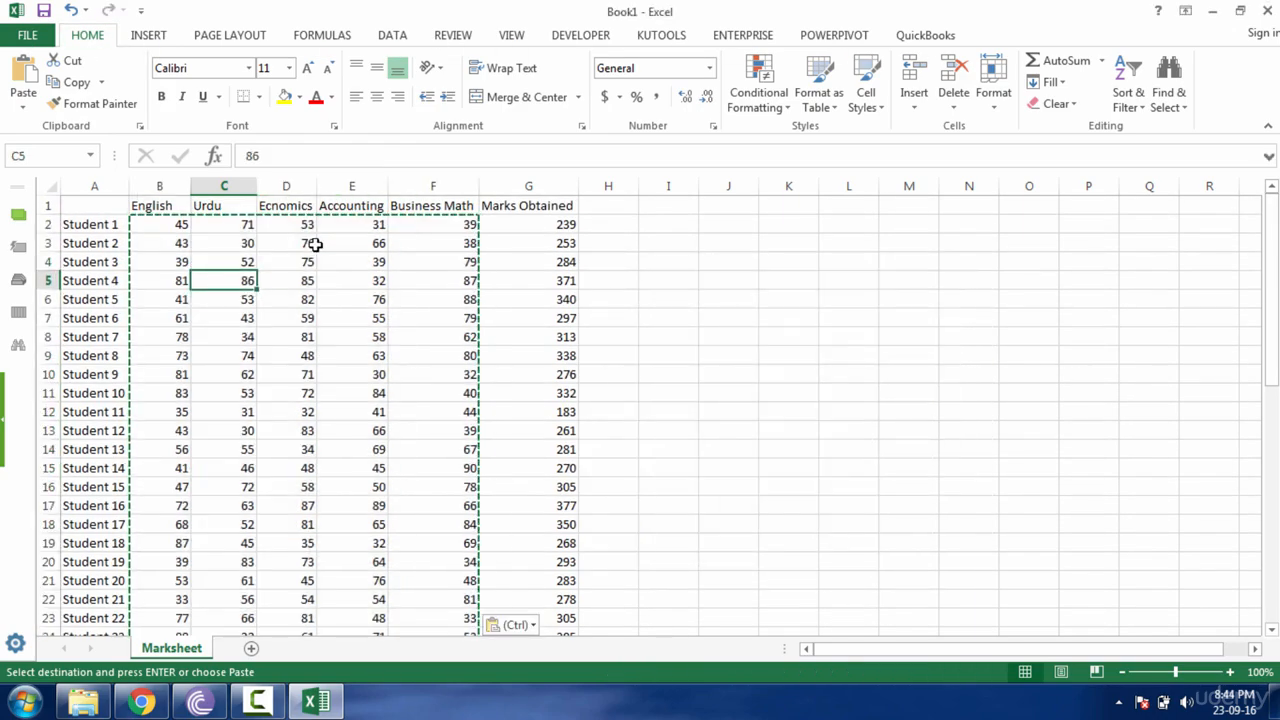
click(342, 316)
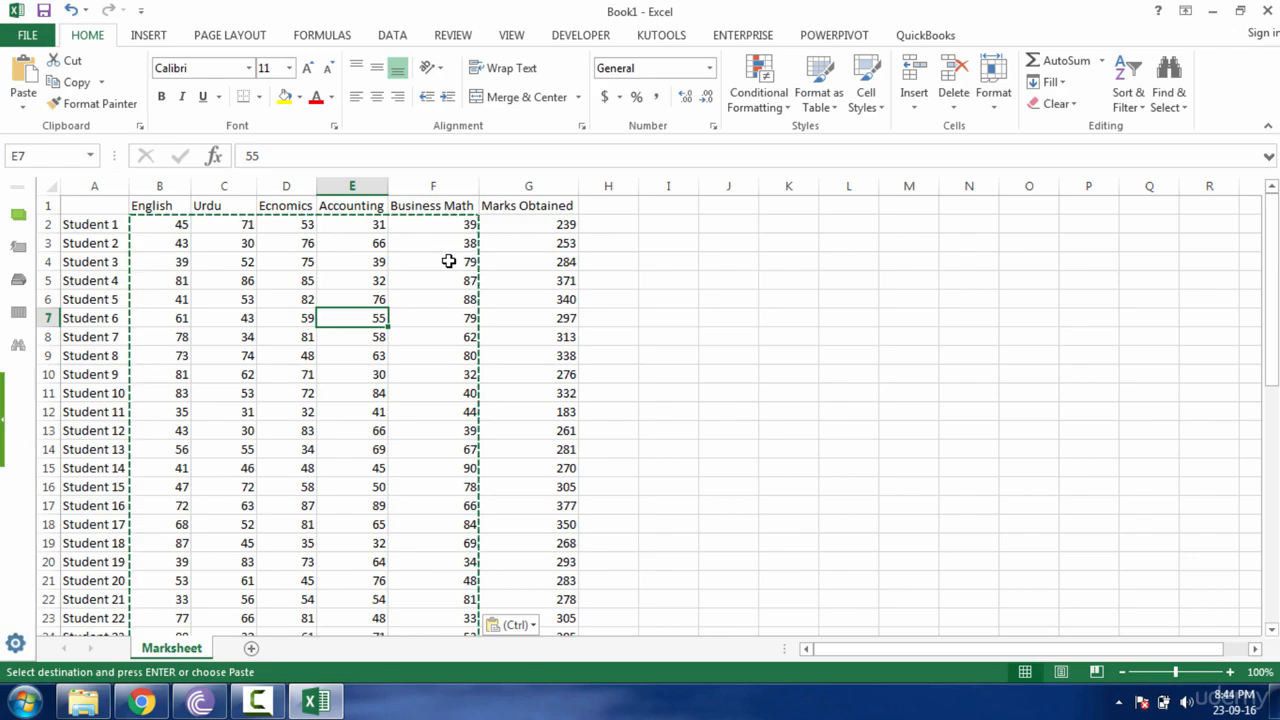
key(Escape)
key(ctrl+z)
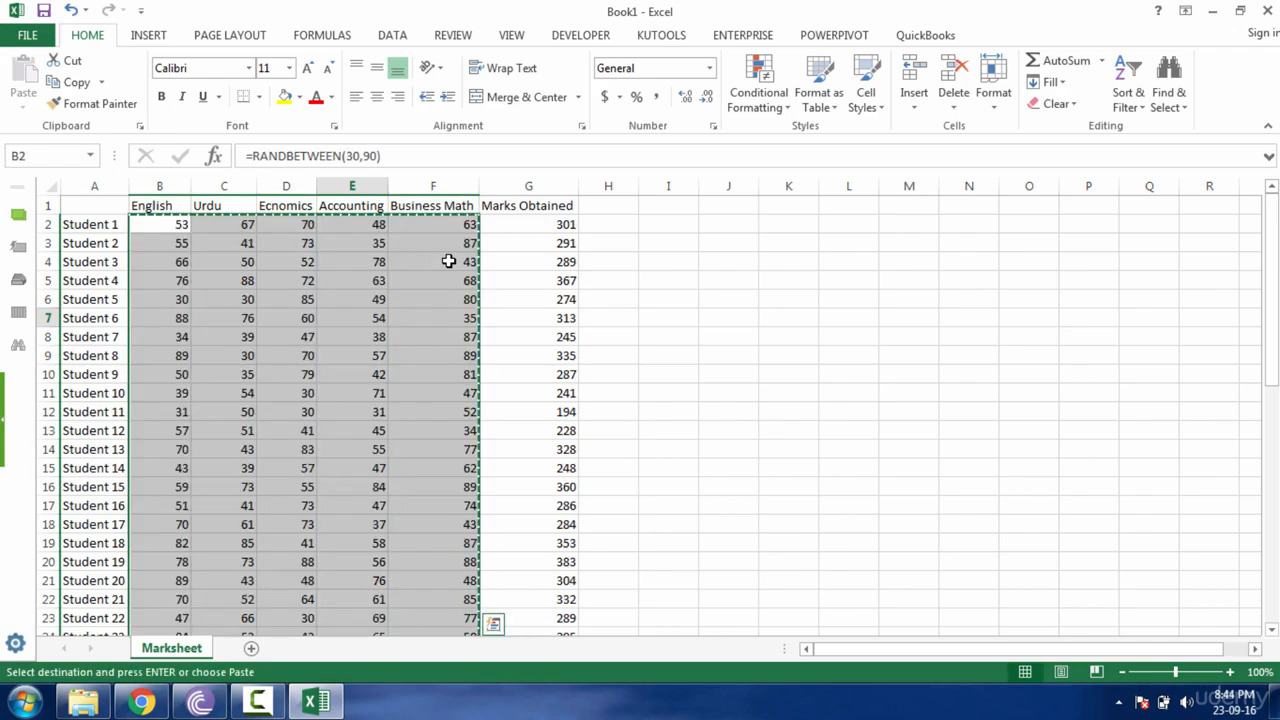
Step: Select the subject marks from English through Business Math for all 50 students, range B2:F51
click(166, 222)
key(shift+Right)
key(shift+Right)
key(shift+Right)
key(shift+Right)
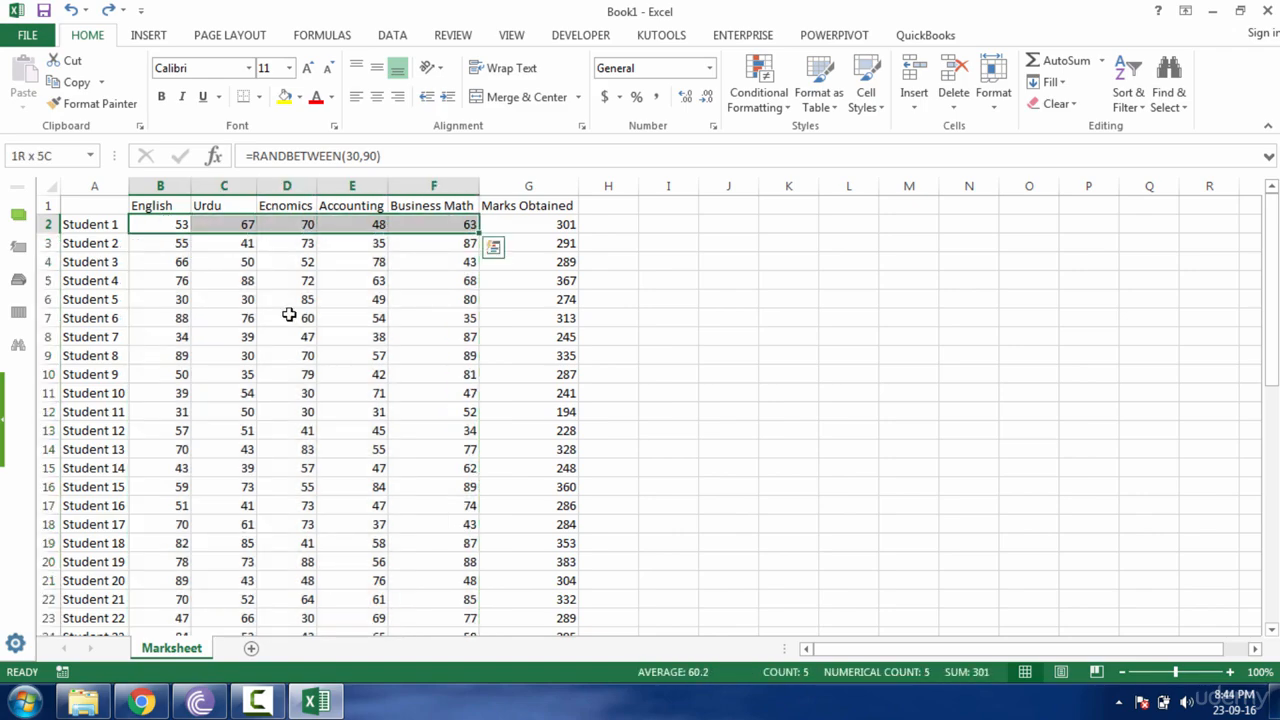
key(ctrl+shift+Down)
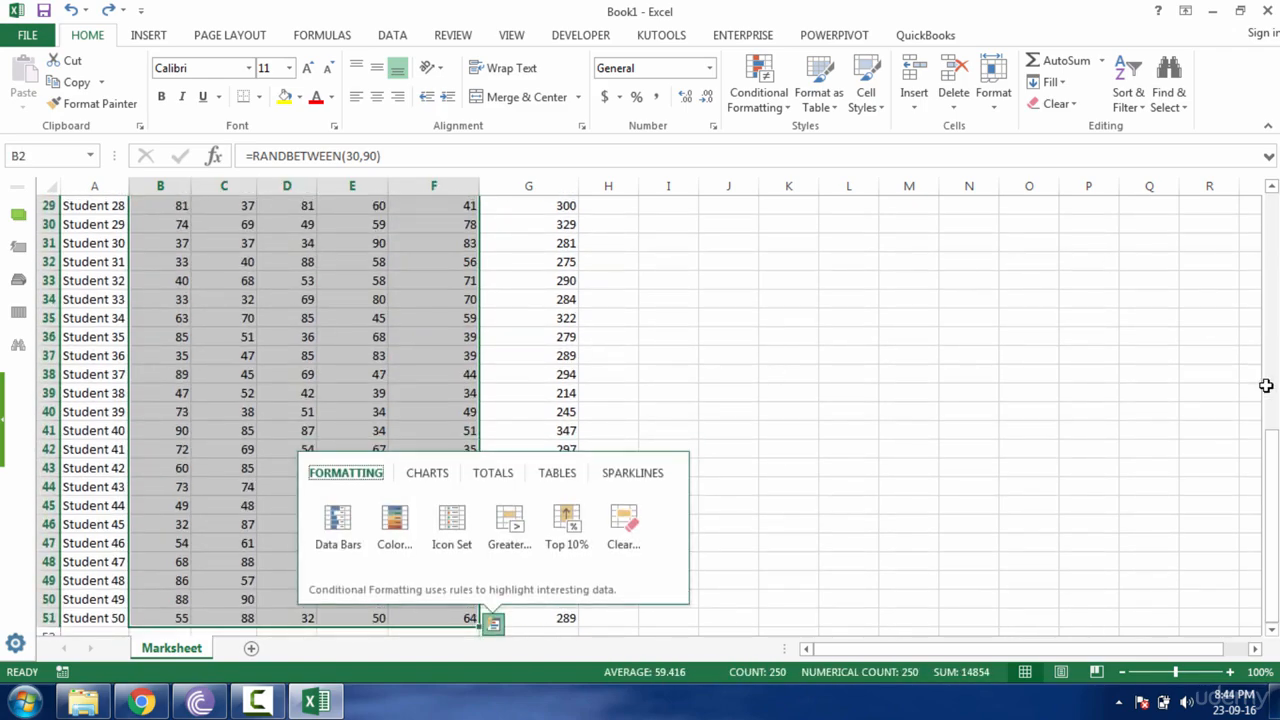
drag(1270, 458, 1270, 215)
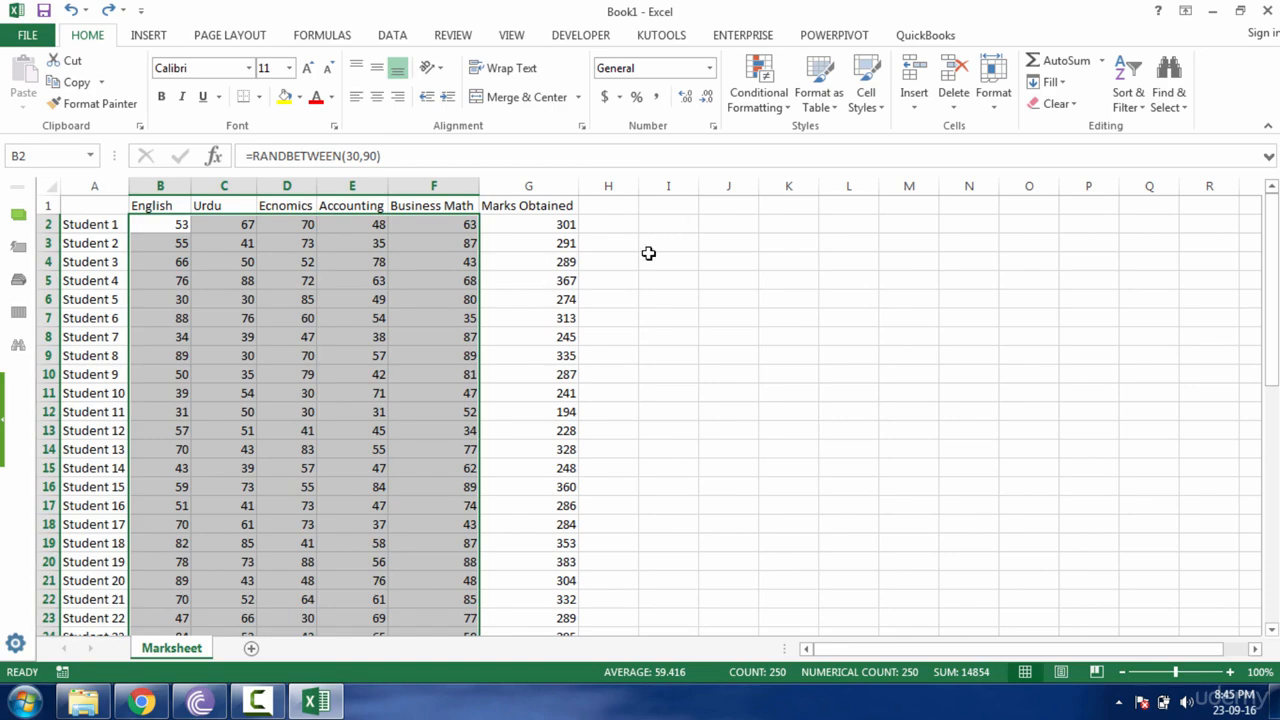
Step: Open and close the Computer window from the desktop, and return to the Excel workbook
click(1213, 12)
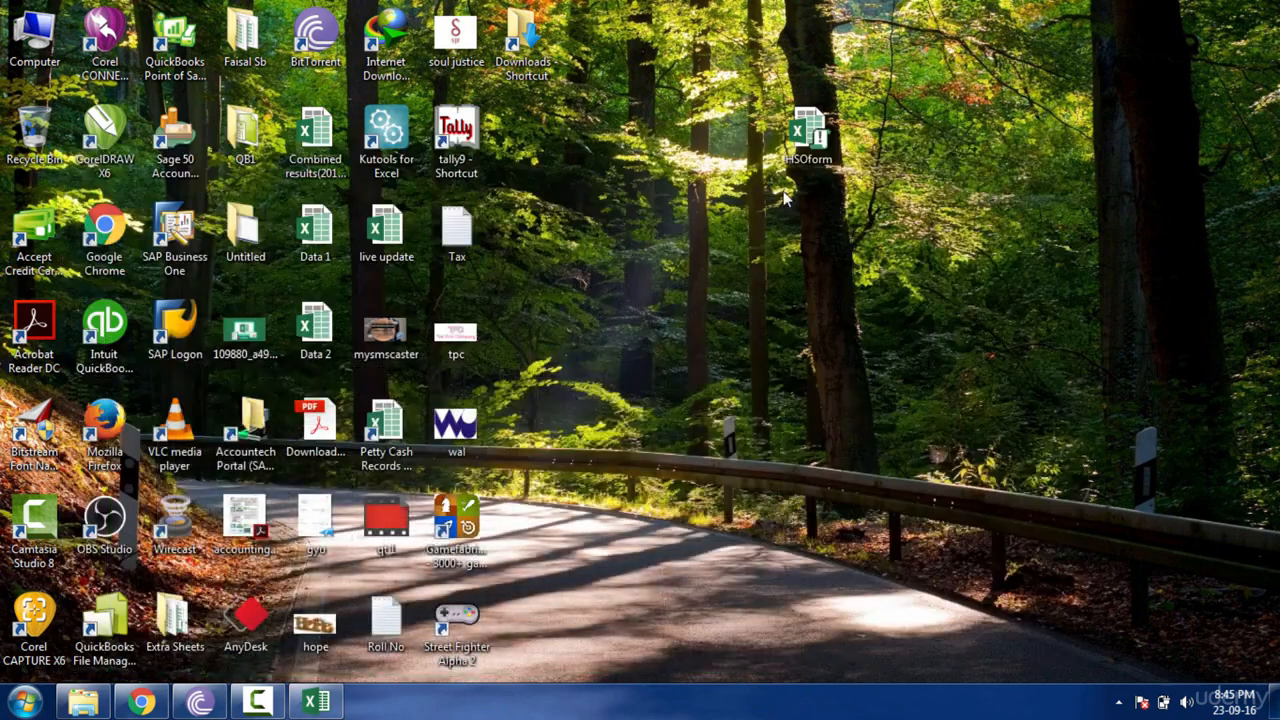
double_click(50, 40)
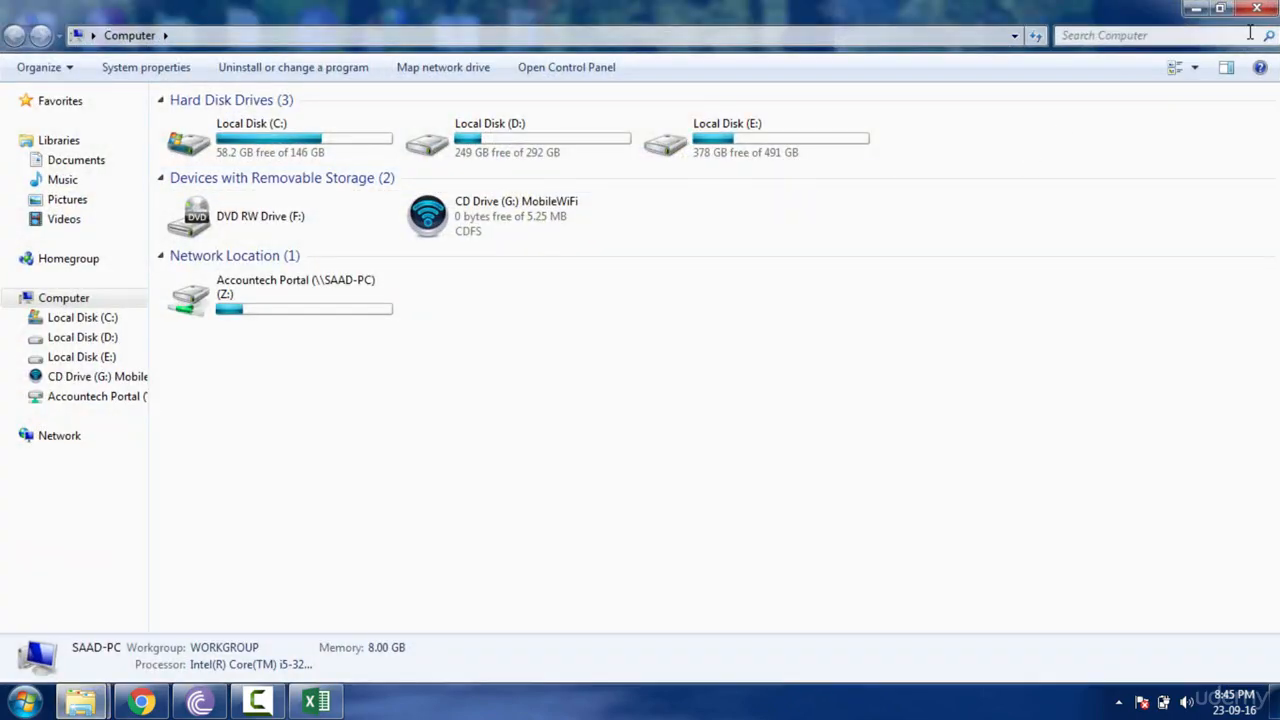
click(1255, 10)
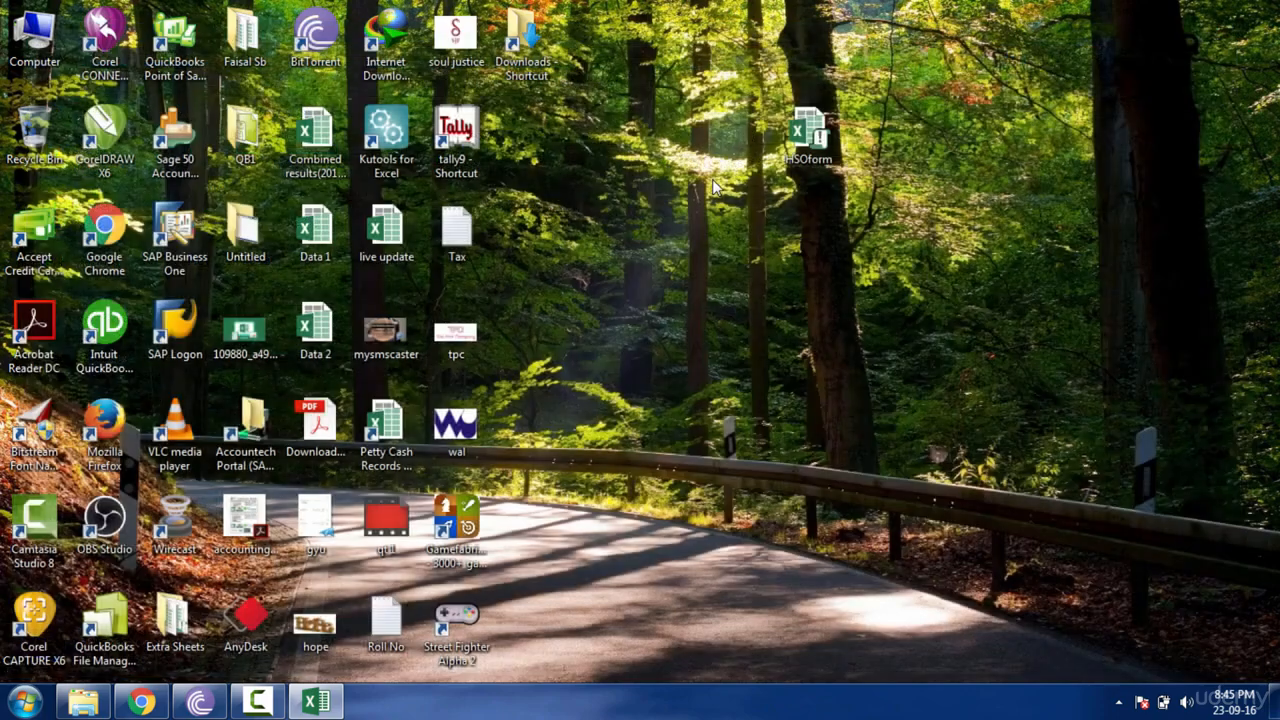
right_click(43, 38)
click(621, 372)
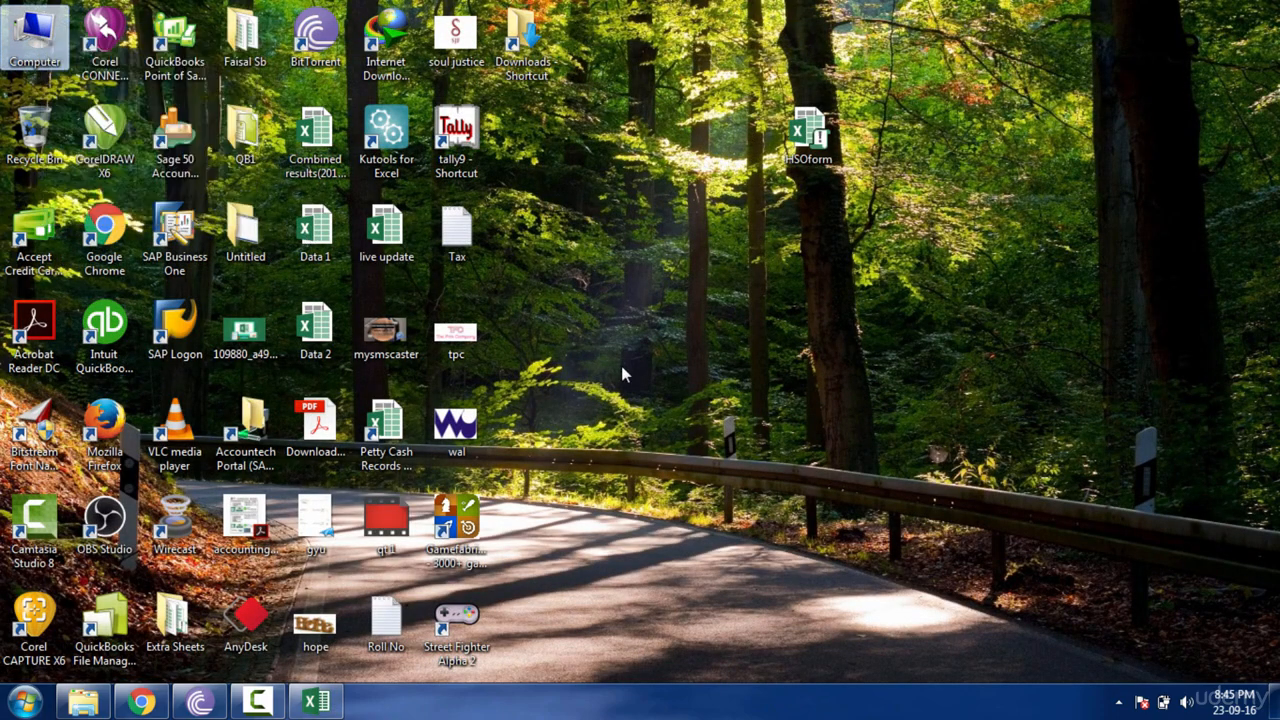
click(316, 701)
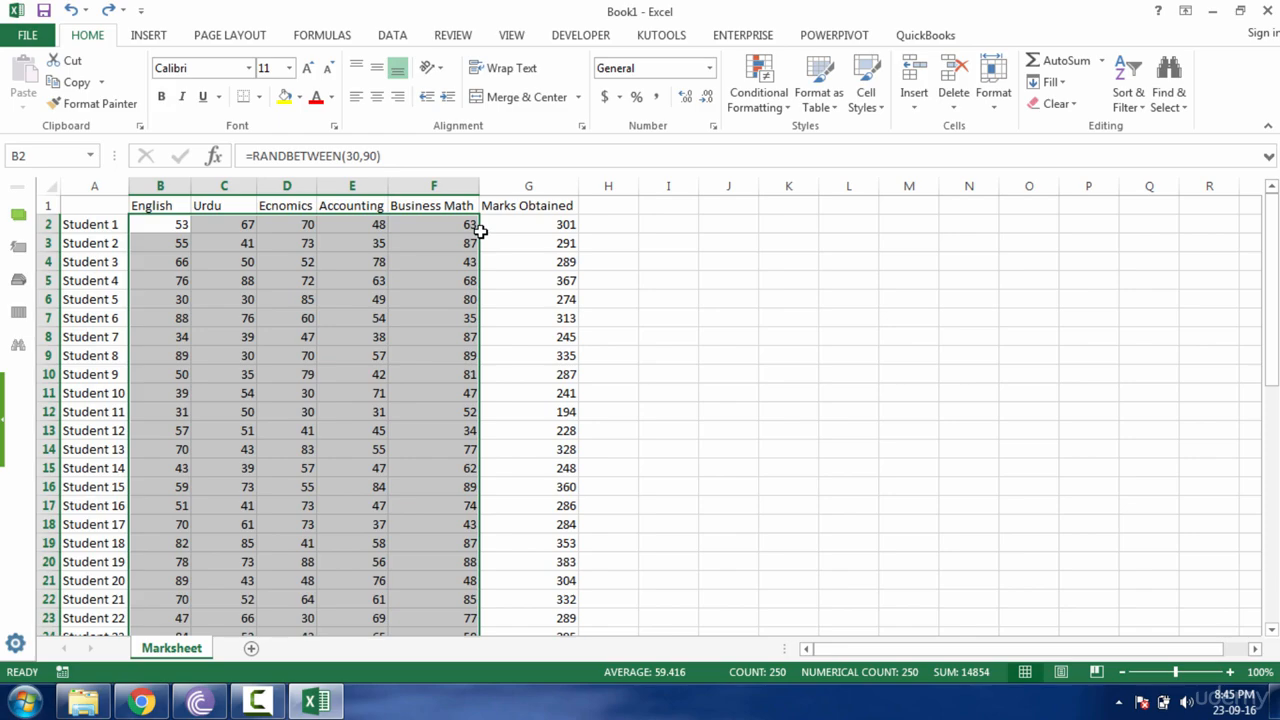
Step: Copy the selected marks B2:F51 back onto the same range with Copy Here as Values Only, and undo it
drag(481, 231, 482, 237)
right_click(481, 232)
drag(480, 233, 481, 232)
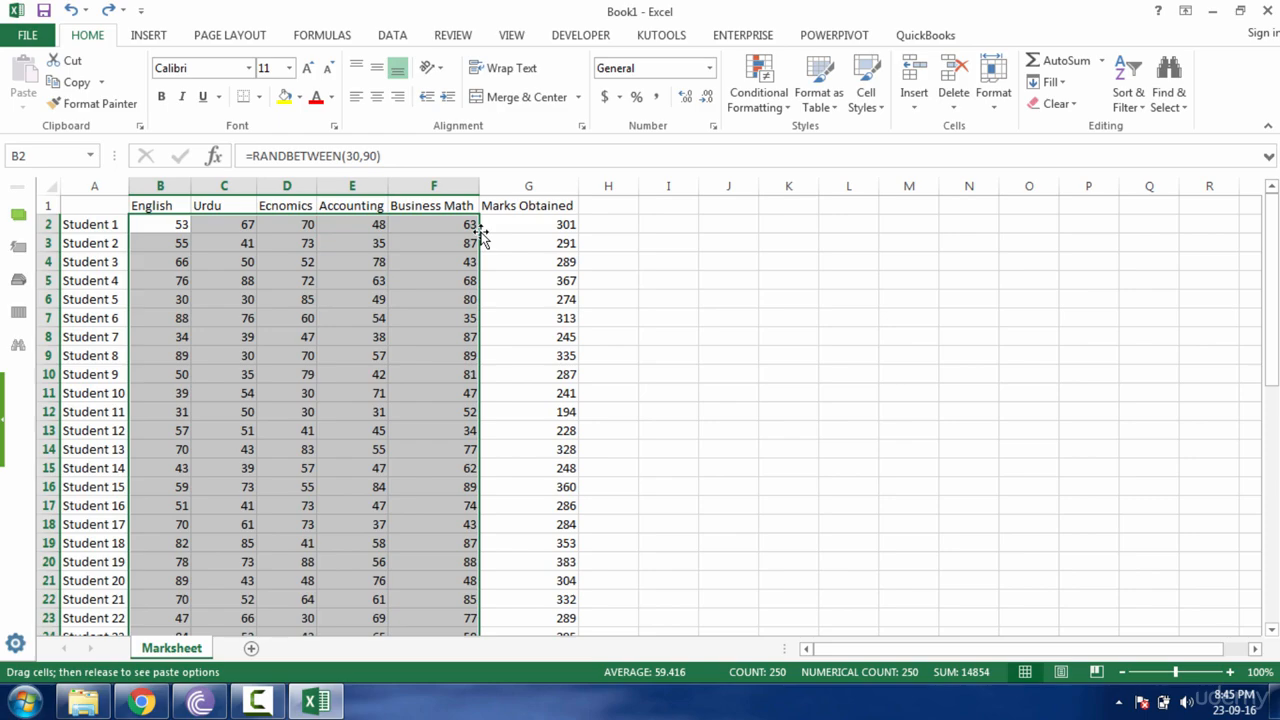
drag(481, 233, 444, 228)
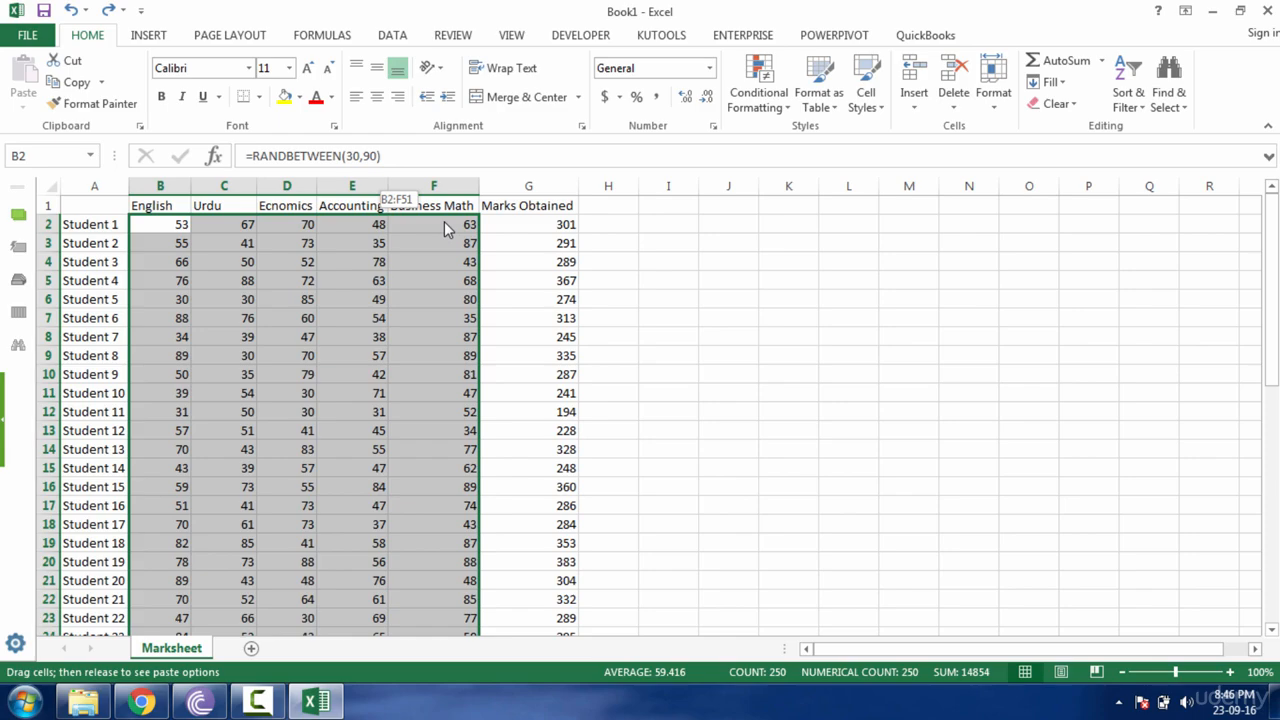
drag(444, 222, 444, 222)
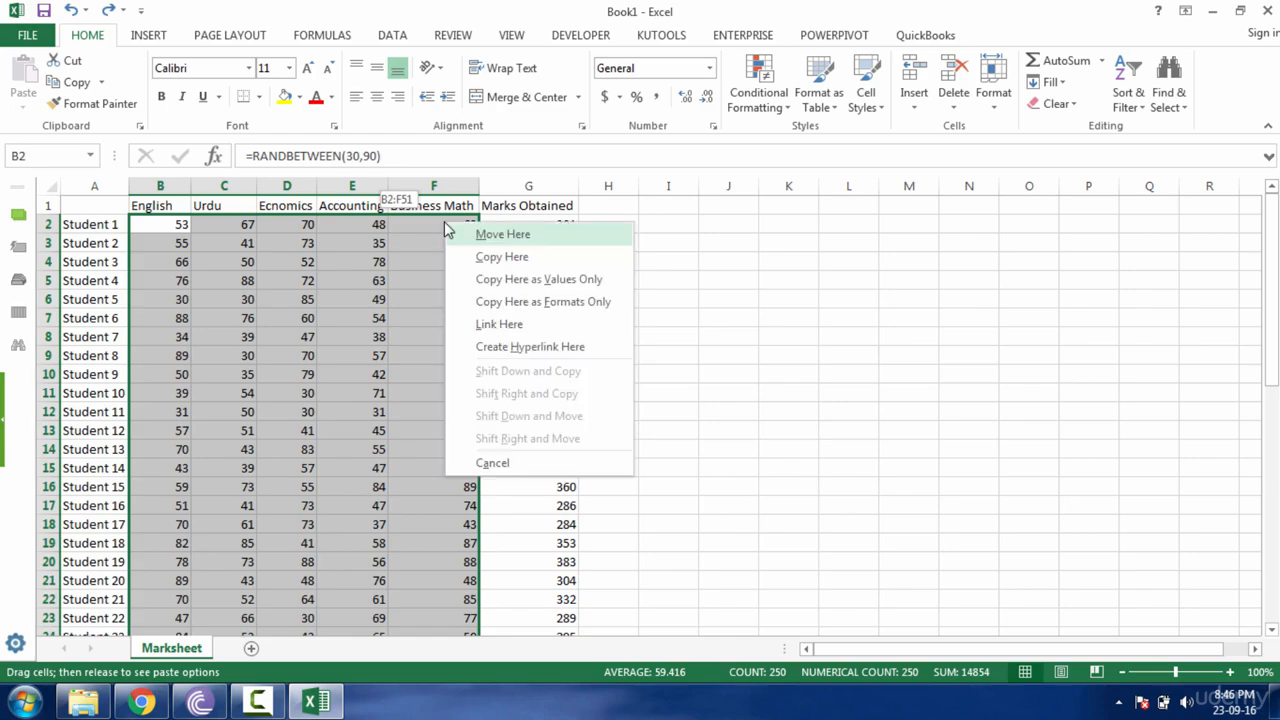
click(484, 280)
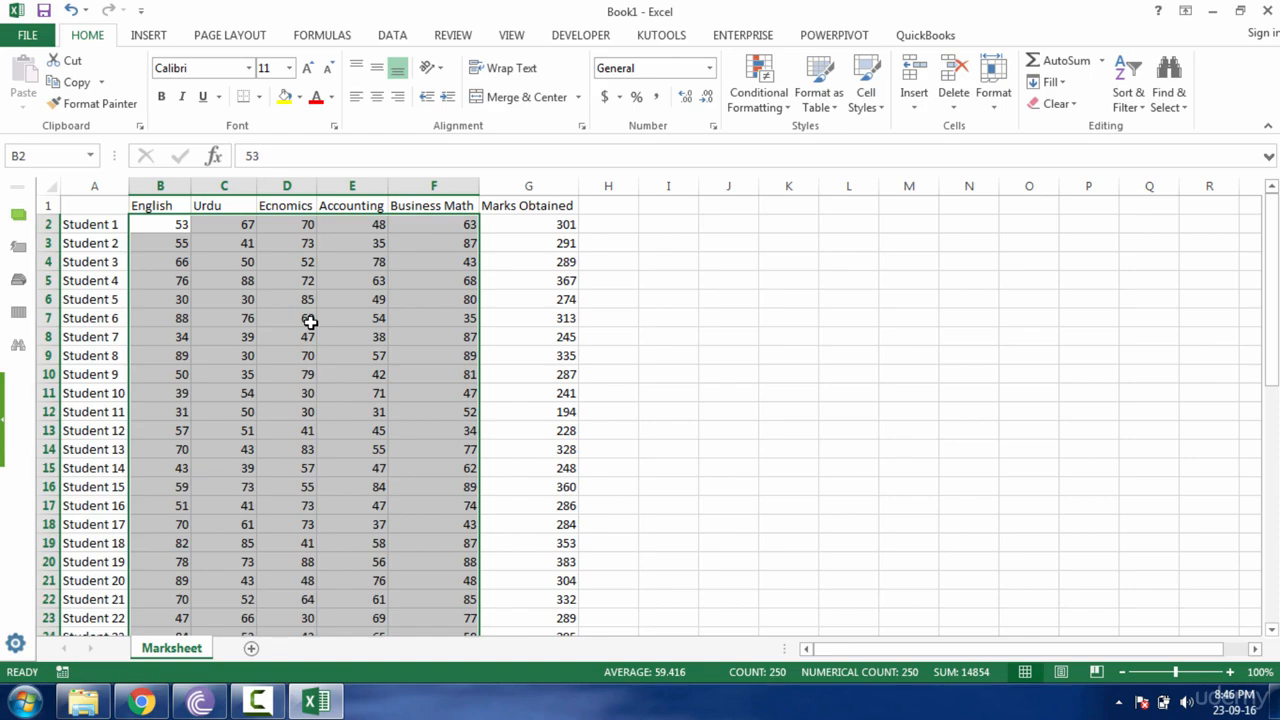
key(ctrl+z)
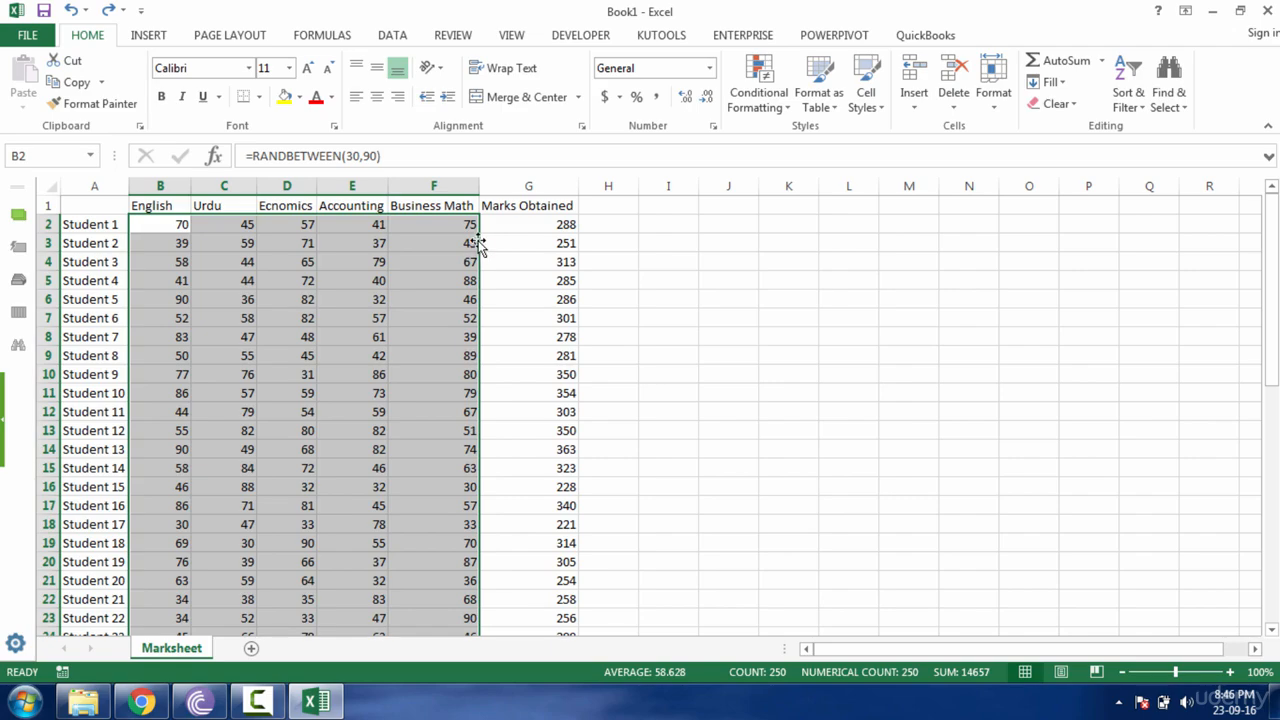
Step: Convert the marks in B2:F51 to fixed values by copying the range onto itself with Copy Here as Values Only
click(172, 229)
key(shift+Right)
key(shift+Right)
key(shift+Right)
key(shift+Right)
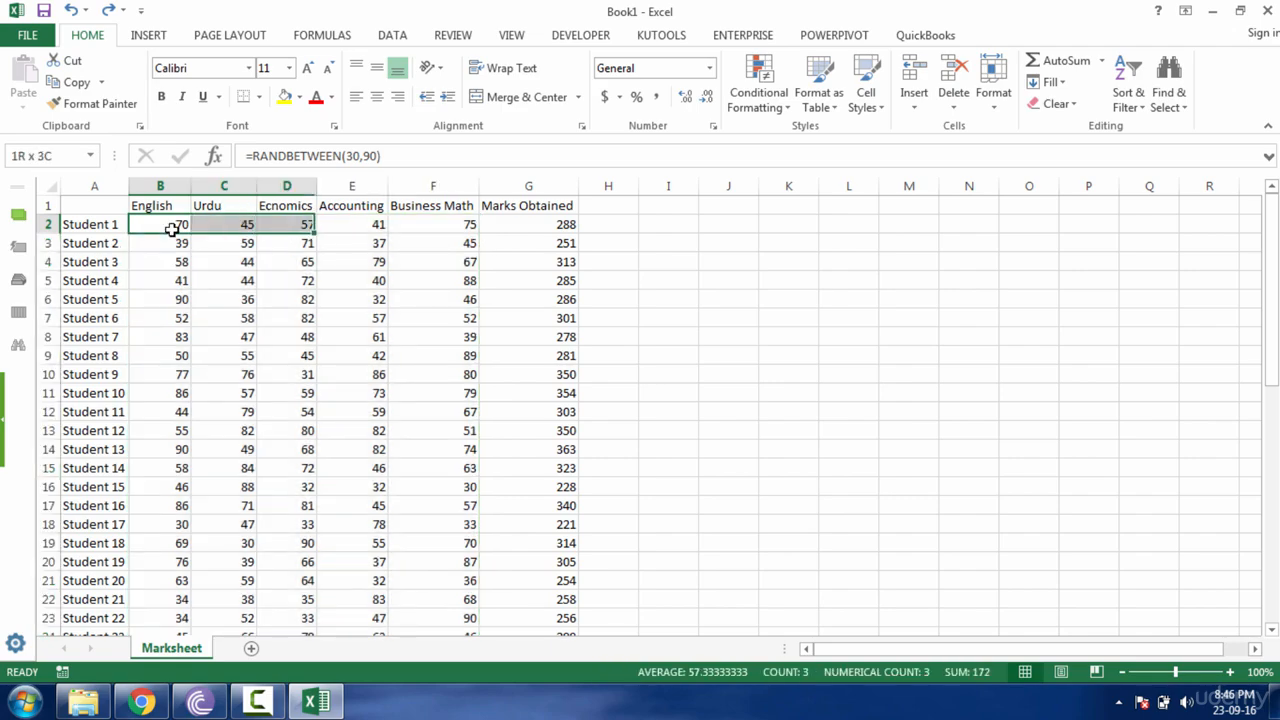
key(ctrl+shift+Down)
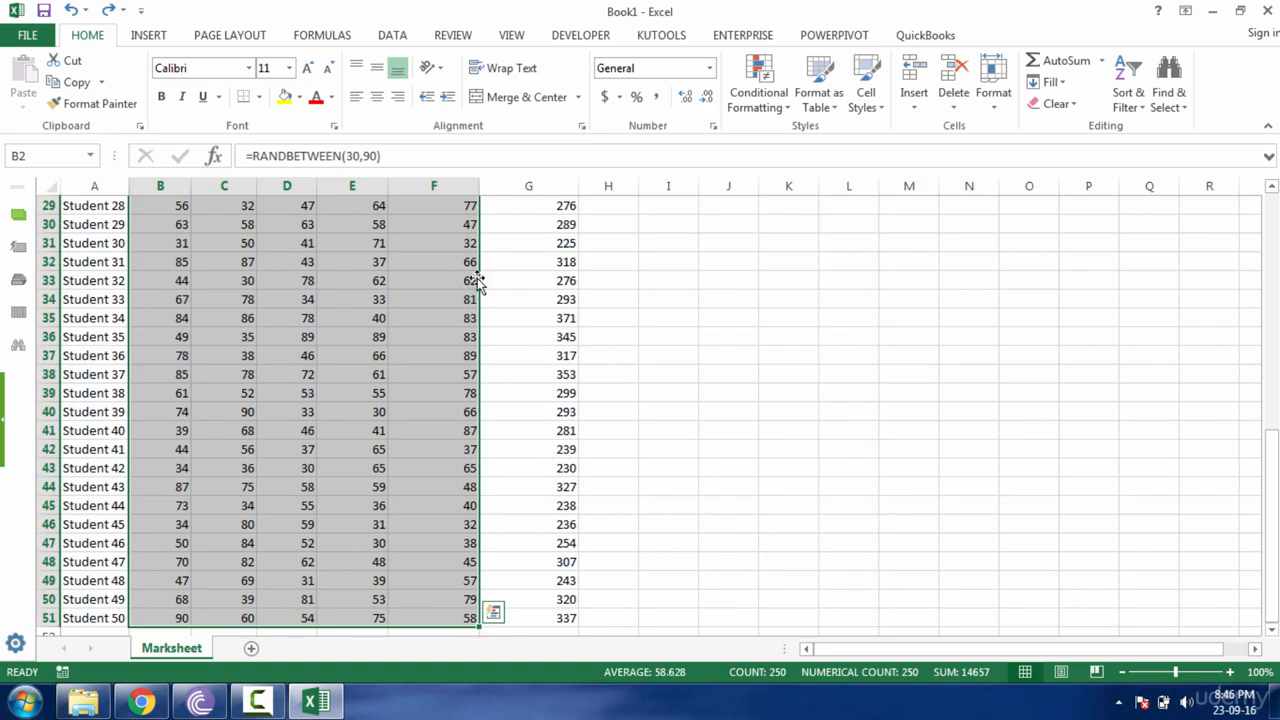
mouse_move(477, 279)
mouse_down()
mouse_move(526, 283)
mouse_move(471, 284)
mouse_move(468, 270)
mouse_up()
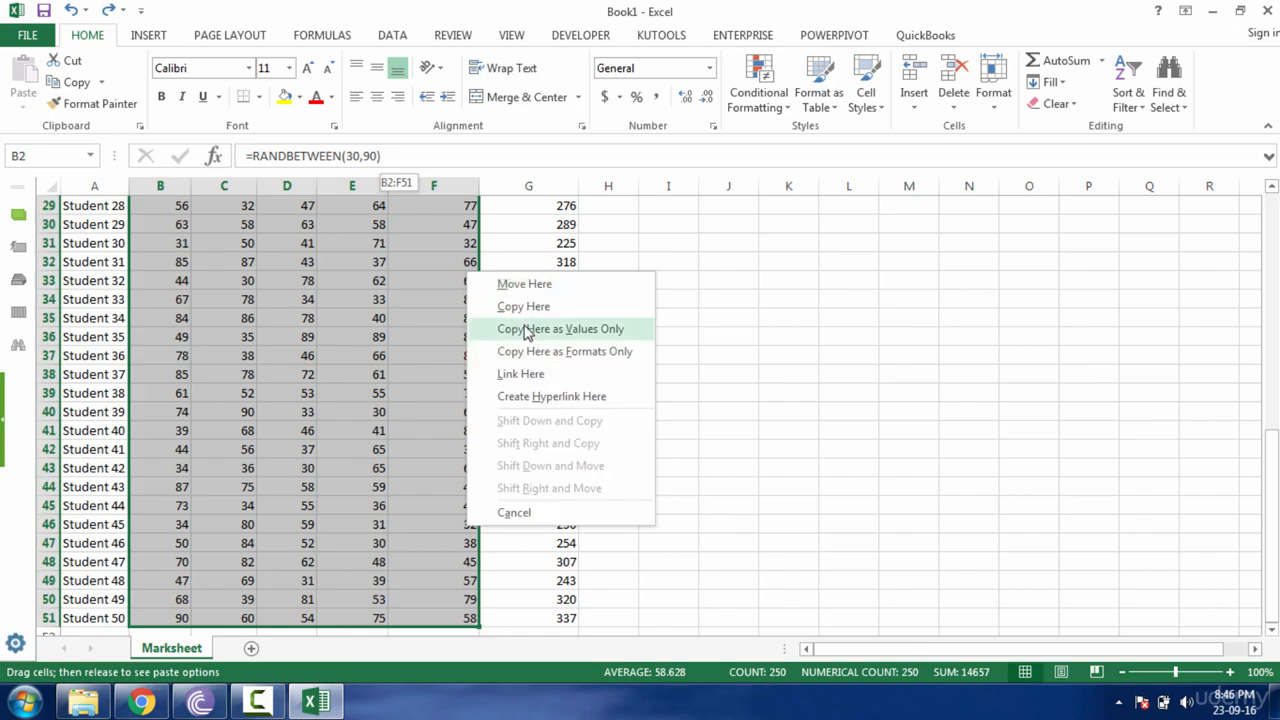
click(527, 330)
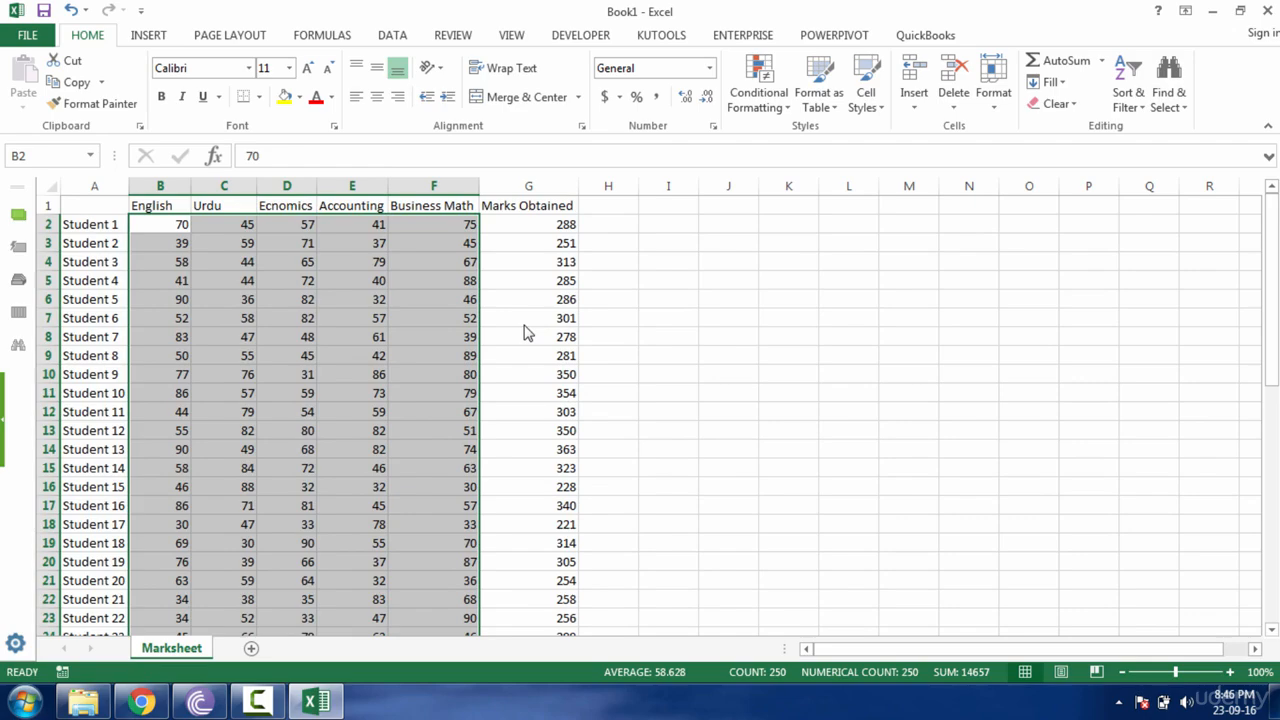
click(566, 225)
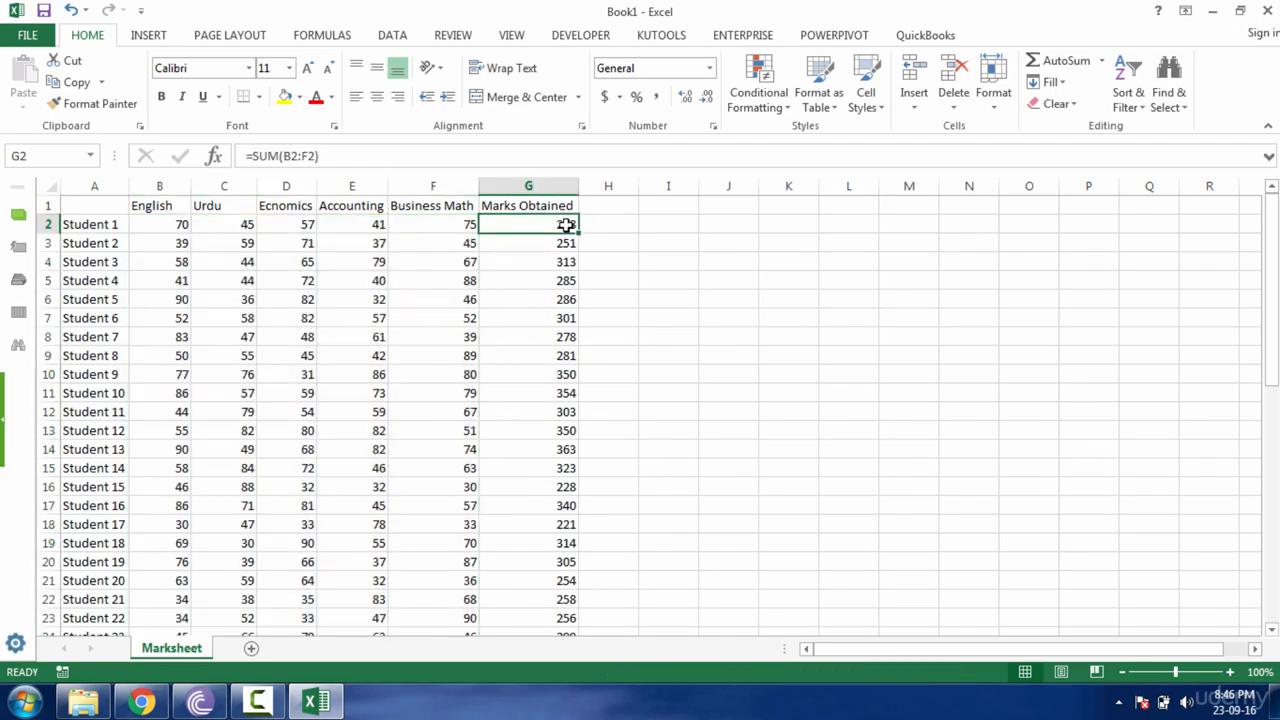
Step: Enter the heading "Total Marks" in H1, beside the Marks Obtained column
click(590, 208)
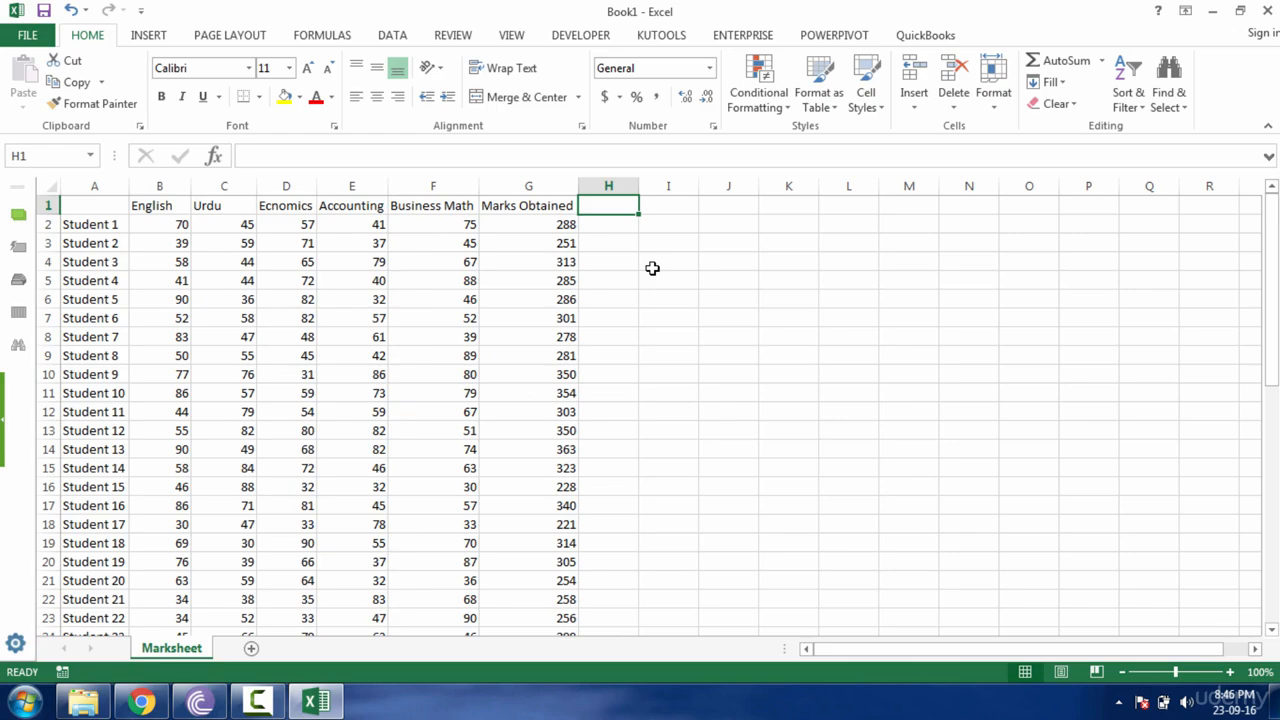
text(Totak)
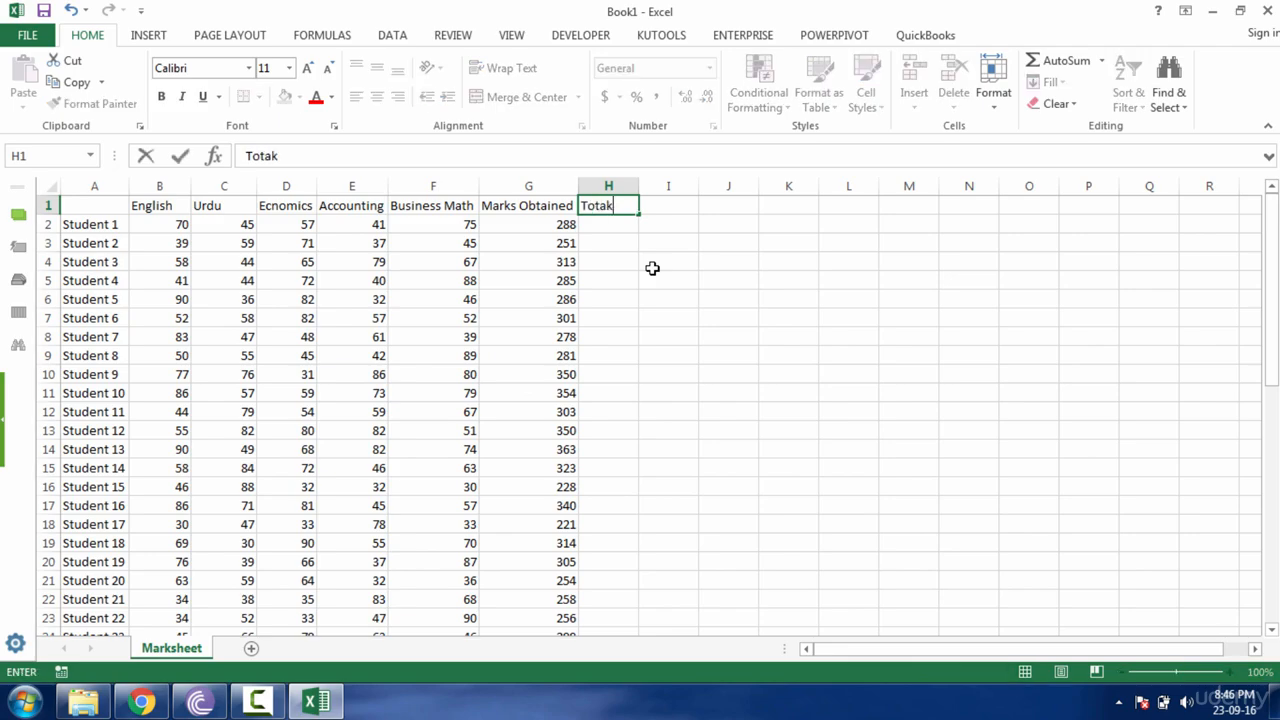
key(BackSpace)
text(l Marks)
key(Return)
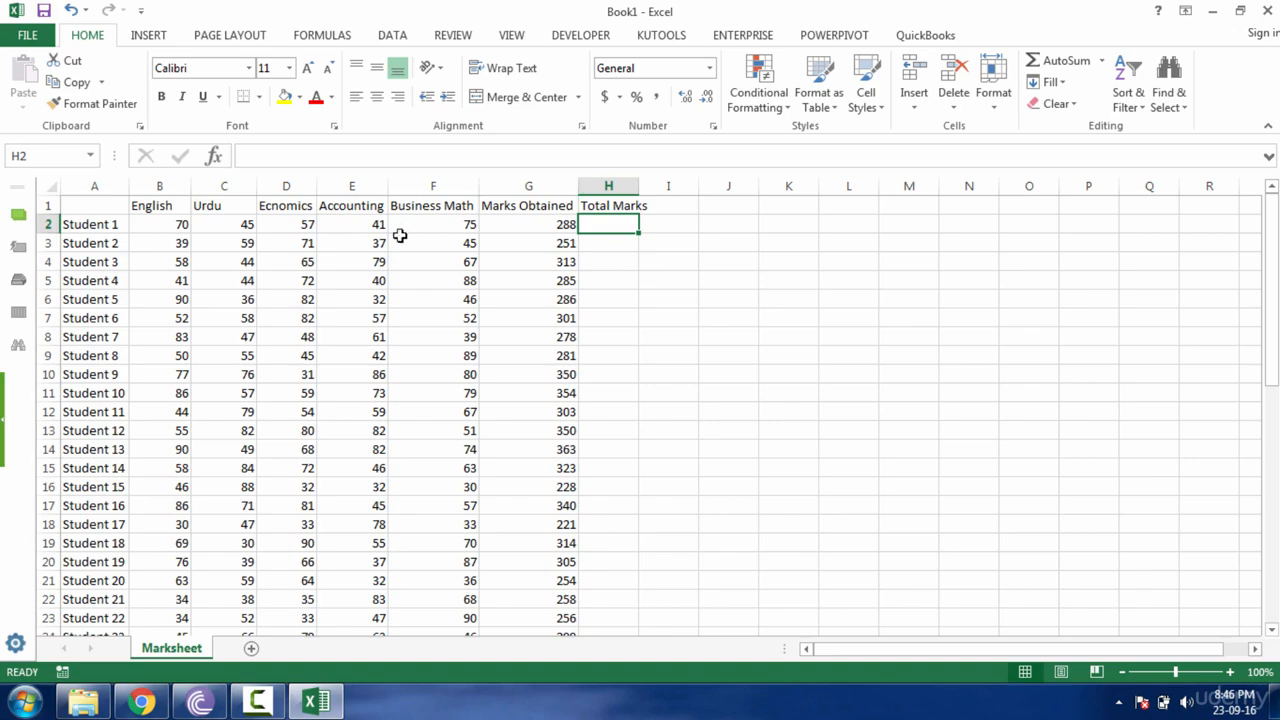
Step: Enter 500 as Student 1's total marks in H2 and auto-fit the width of column H
click(176, 225)
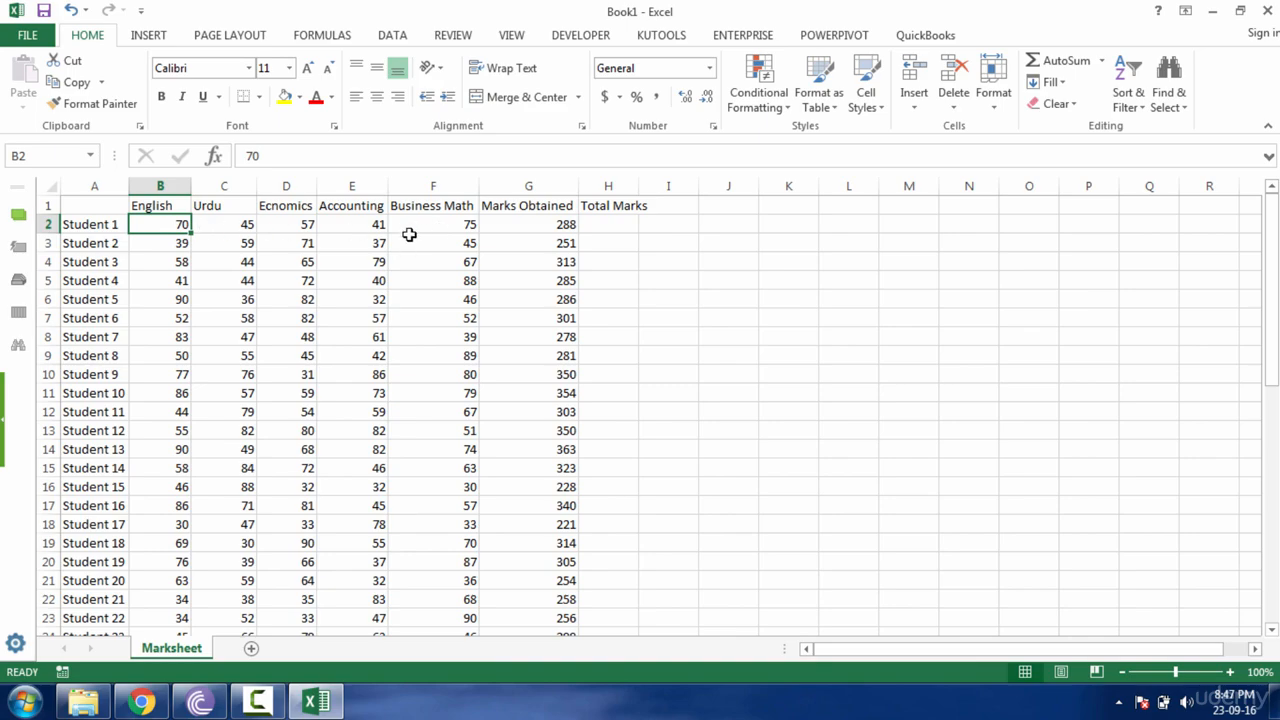
click(623, 230)
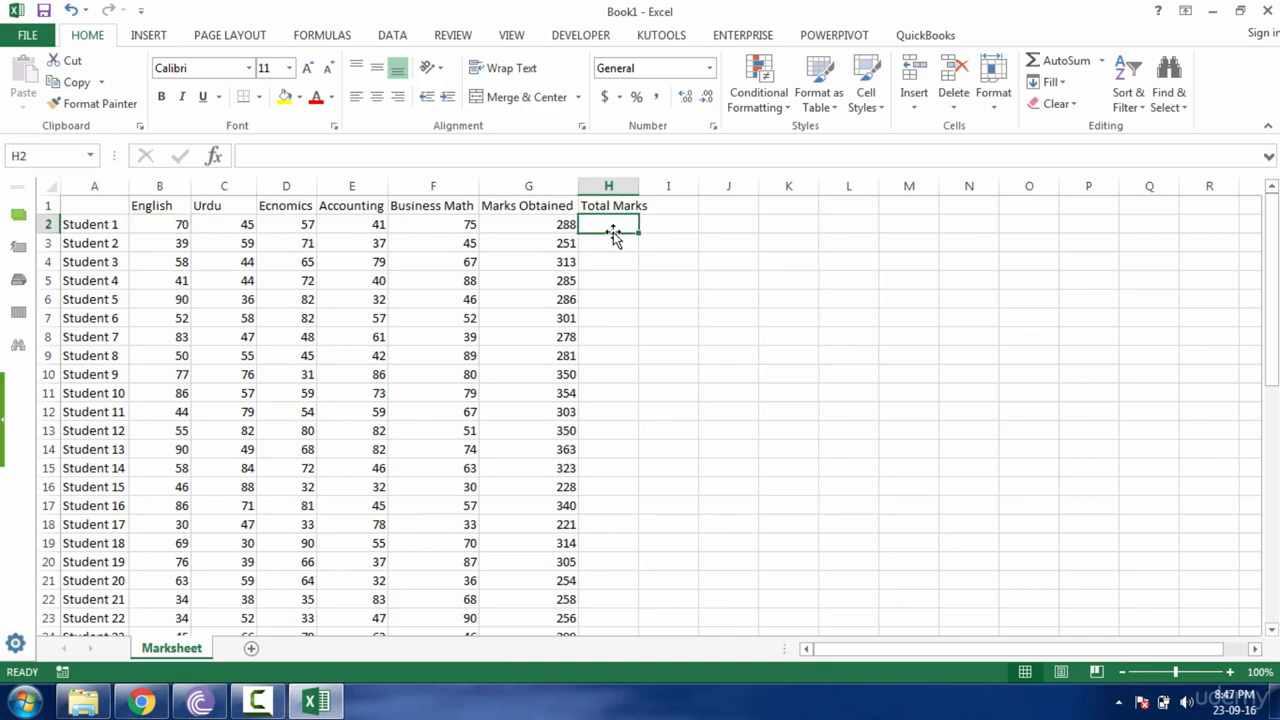
text(500)
key(Return)
key(Up)
double_click(636, 192)
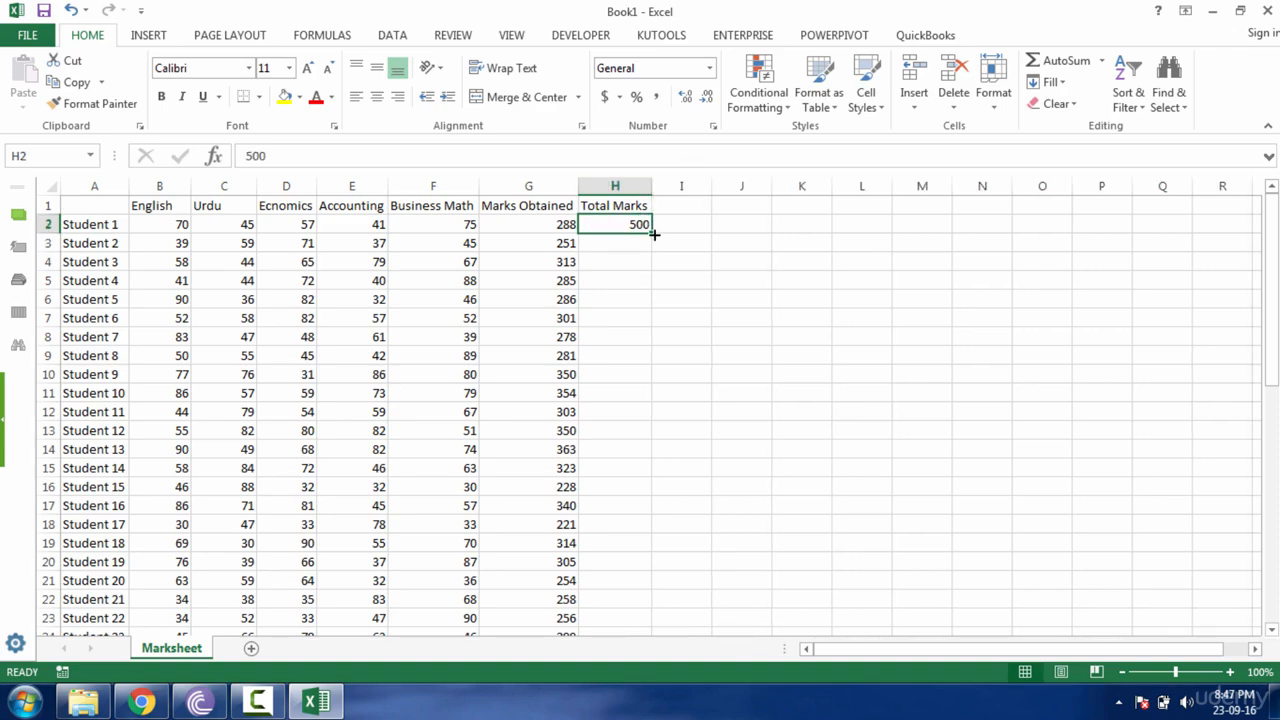
Step: Fill the 500 from H2 down the Total Marks column for all 50 students as copied cells
double_click(652, 233)
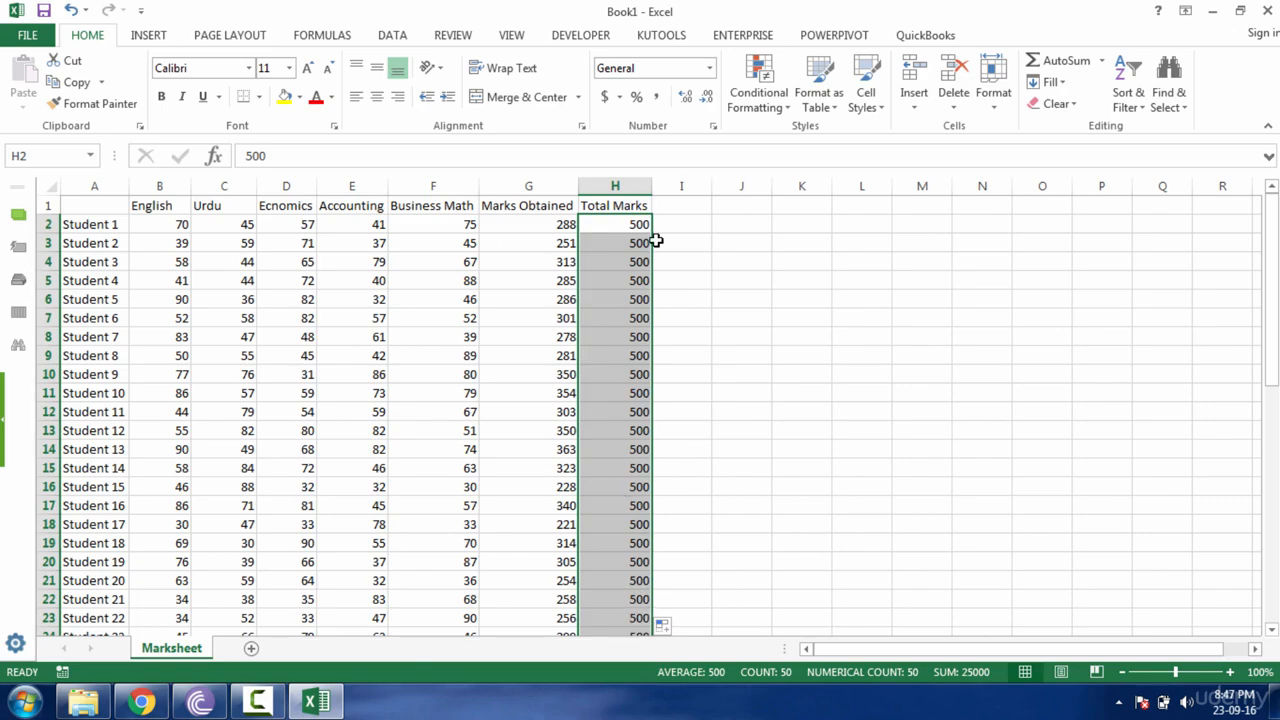
click(676, 626)
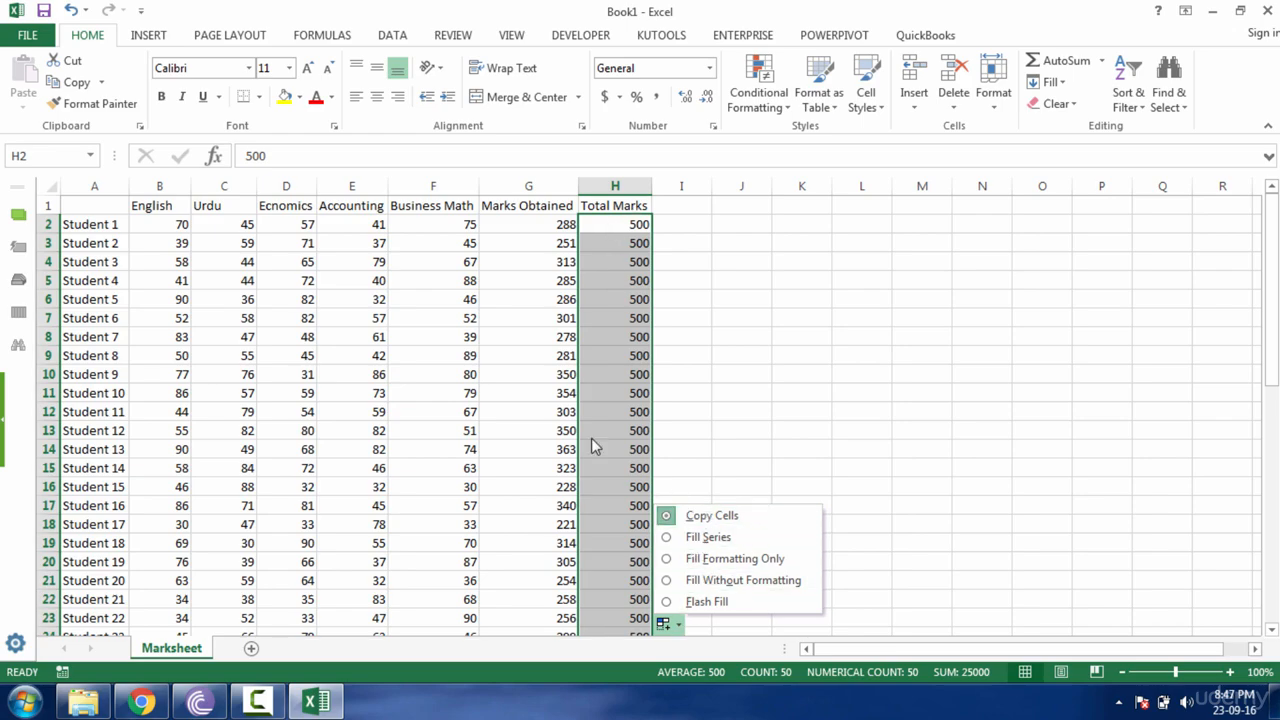
click(626, 243)
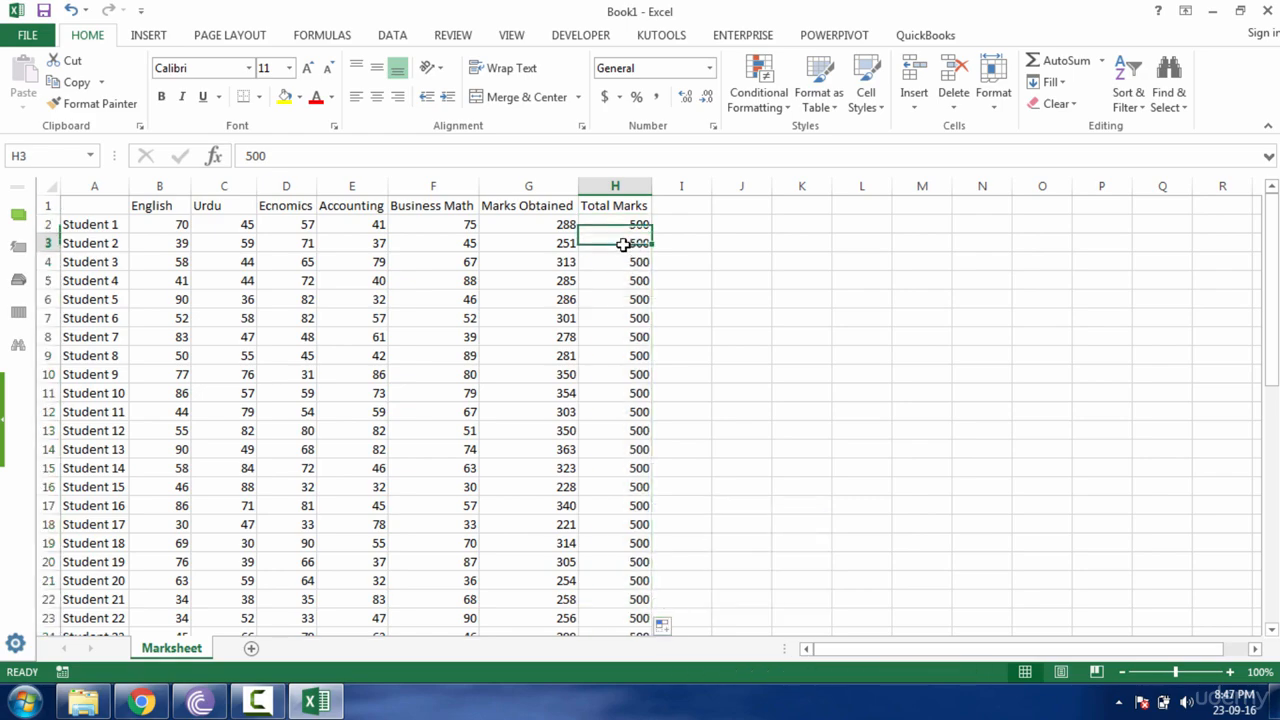
click(625, 357)
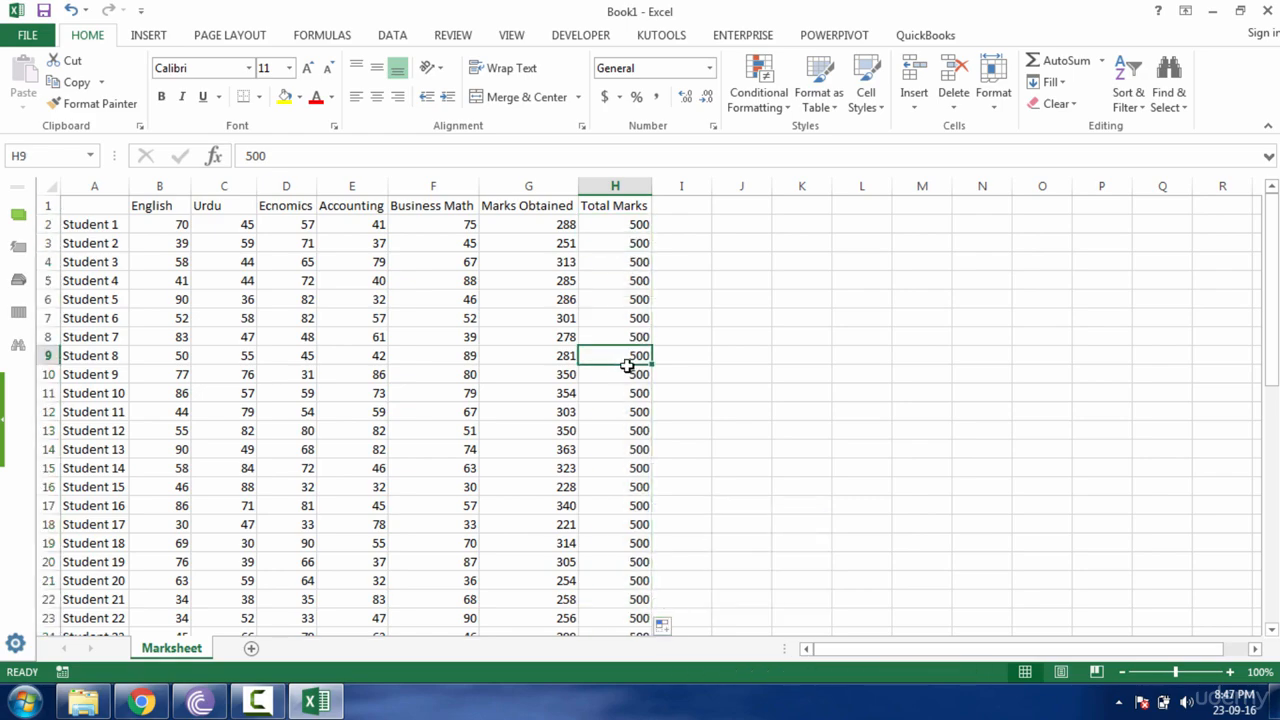
Step: Enter the heading "Percentage" in I1 and auto-fit the width of column I
click(690, 204)
text(P)
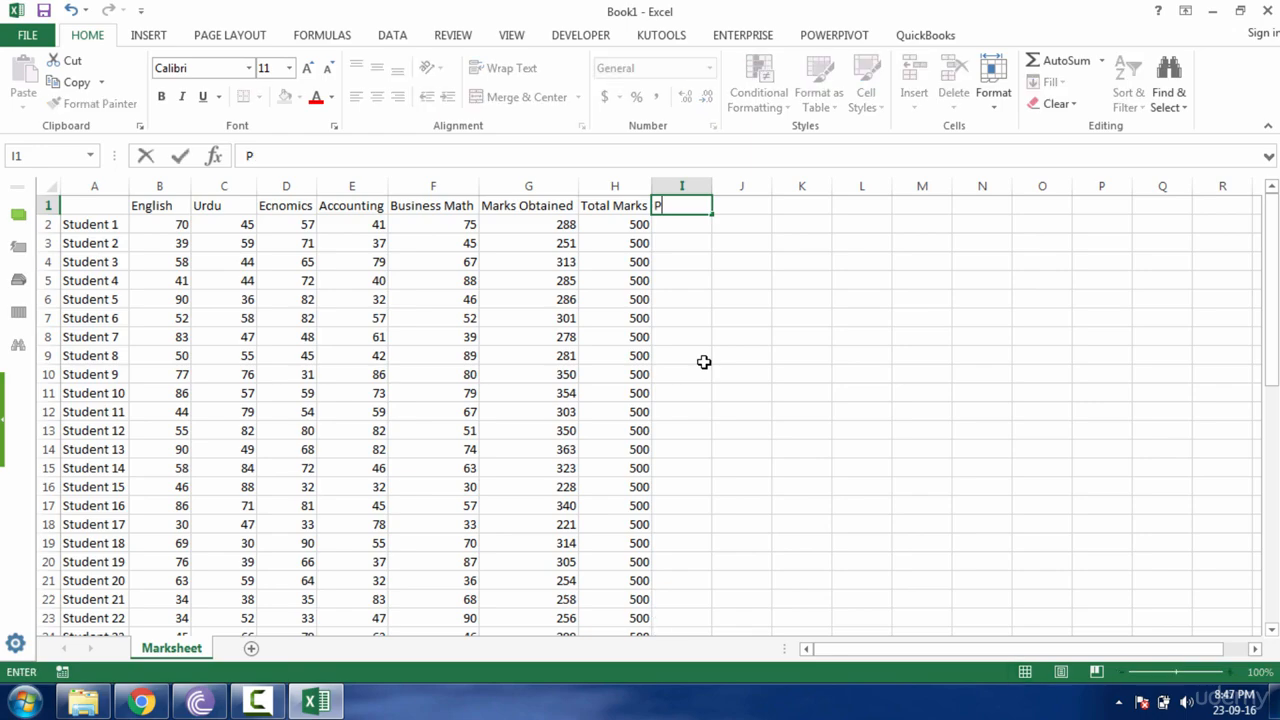
text(ercentage)
key(Return)
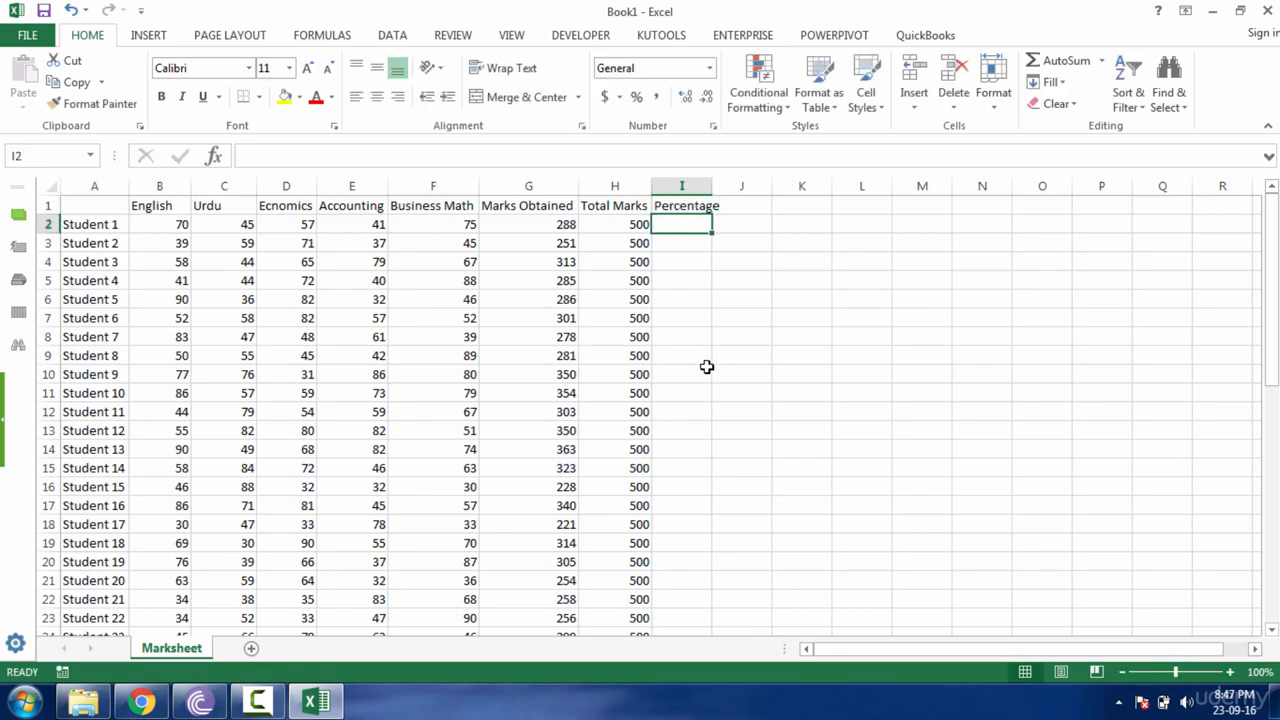
double_click(712, 186)
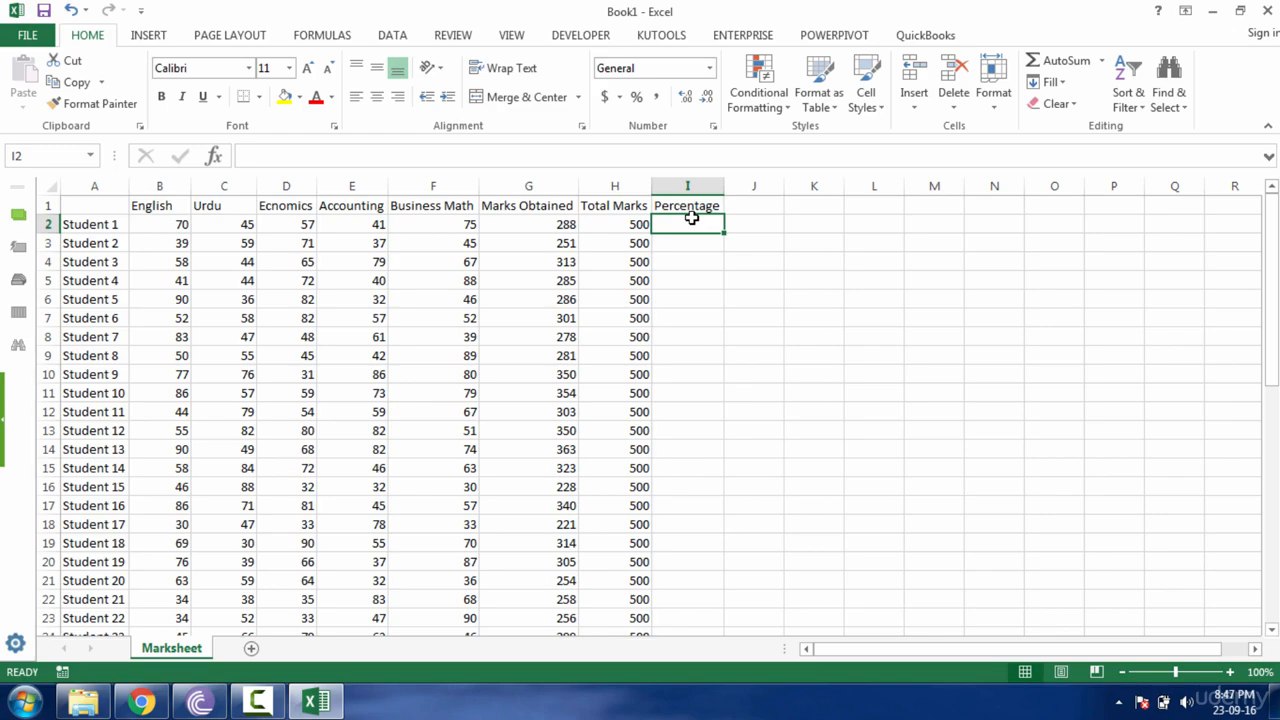
click(540, 231)
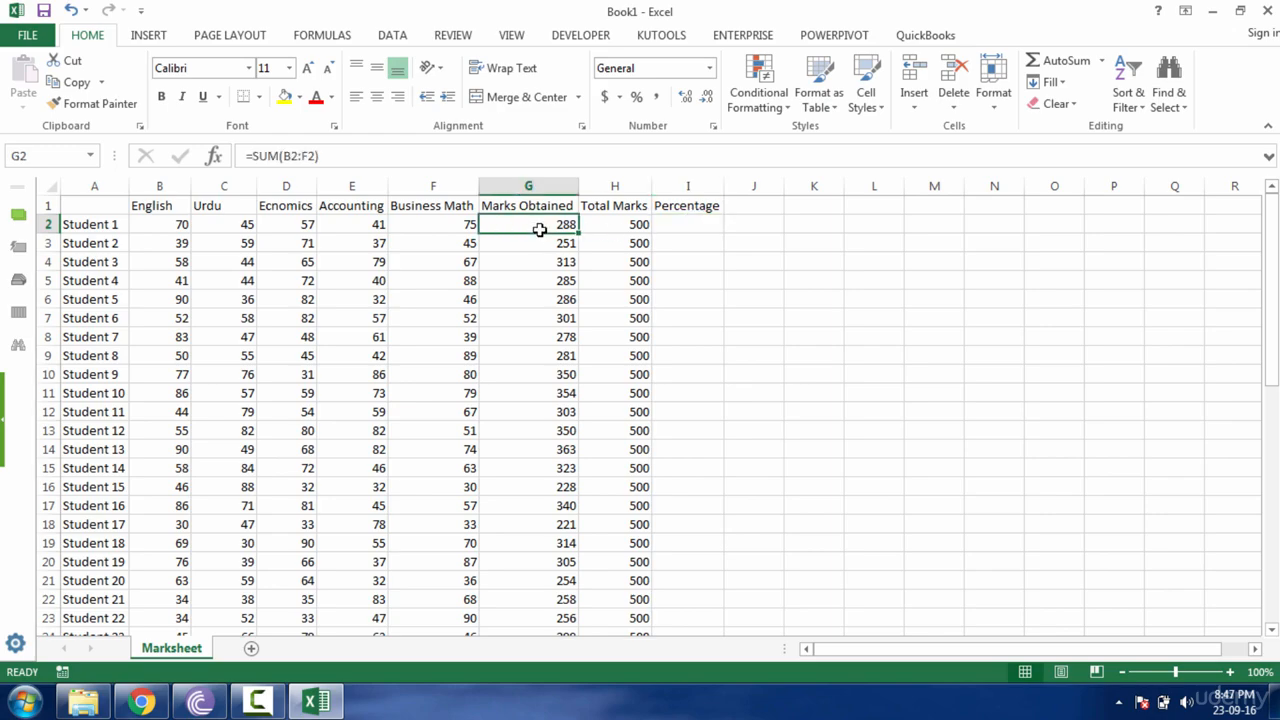
click(639, 227)
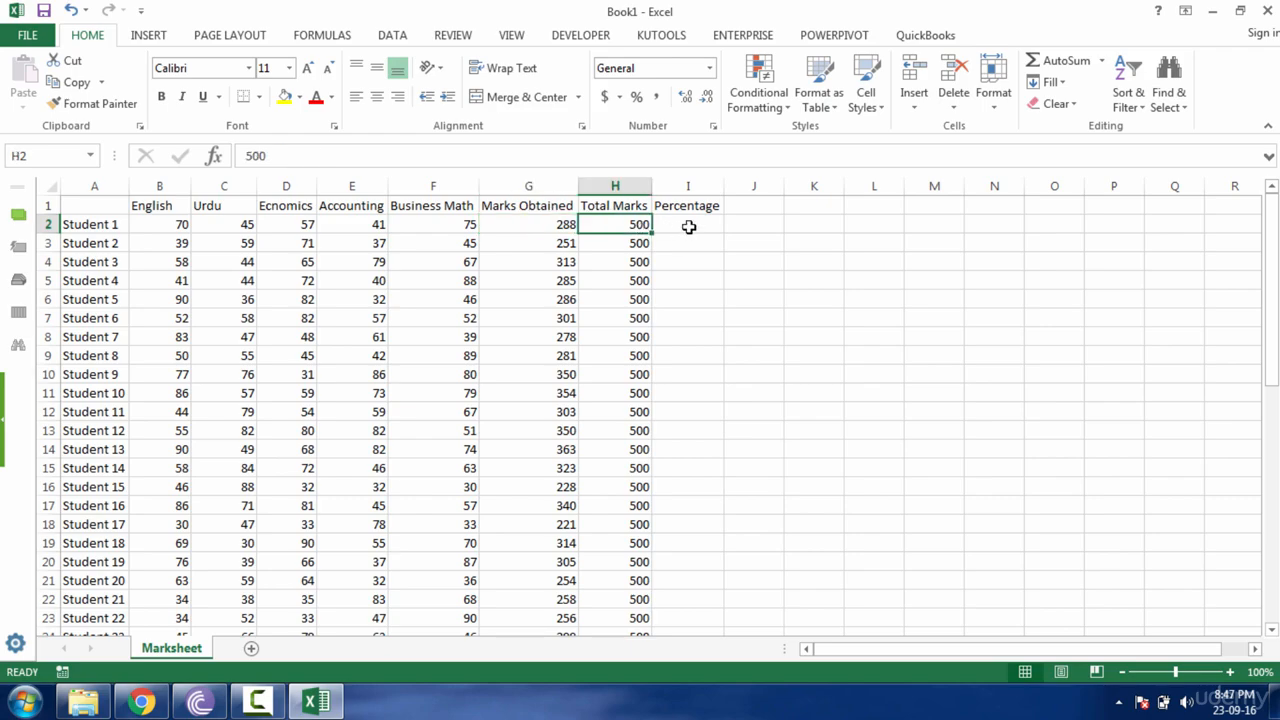
click(689, 227)
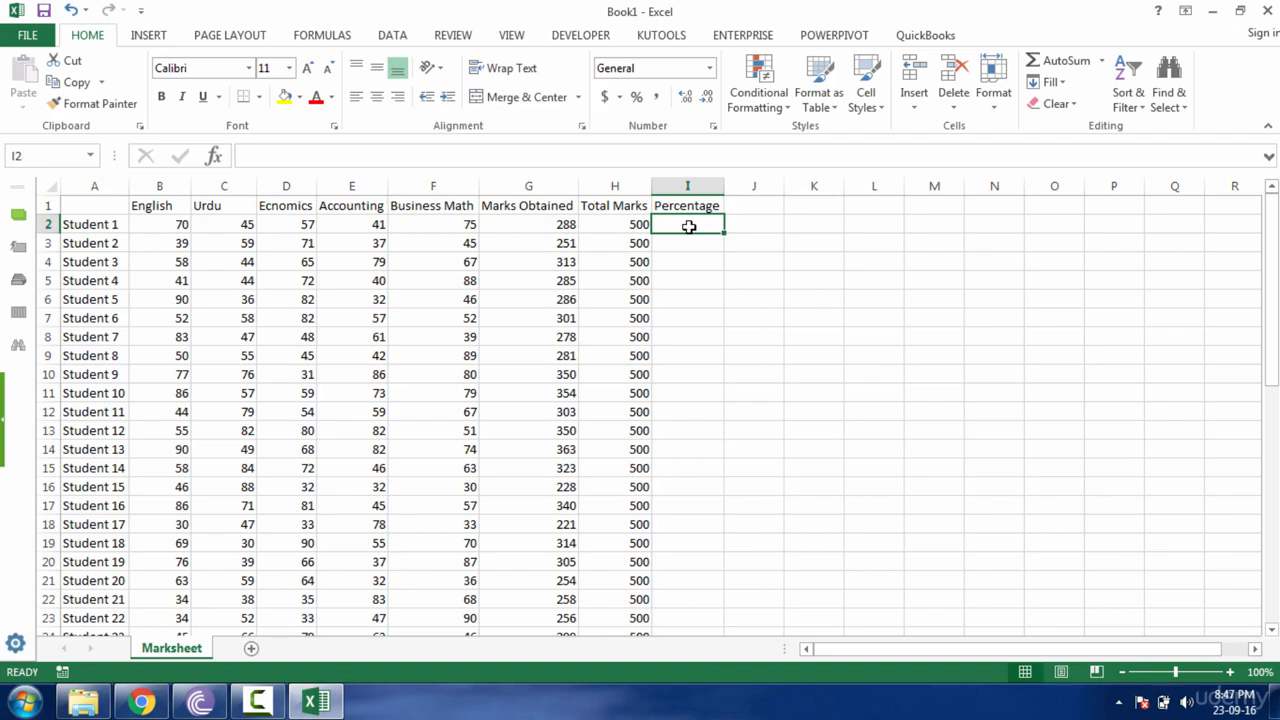
text(=)
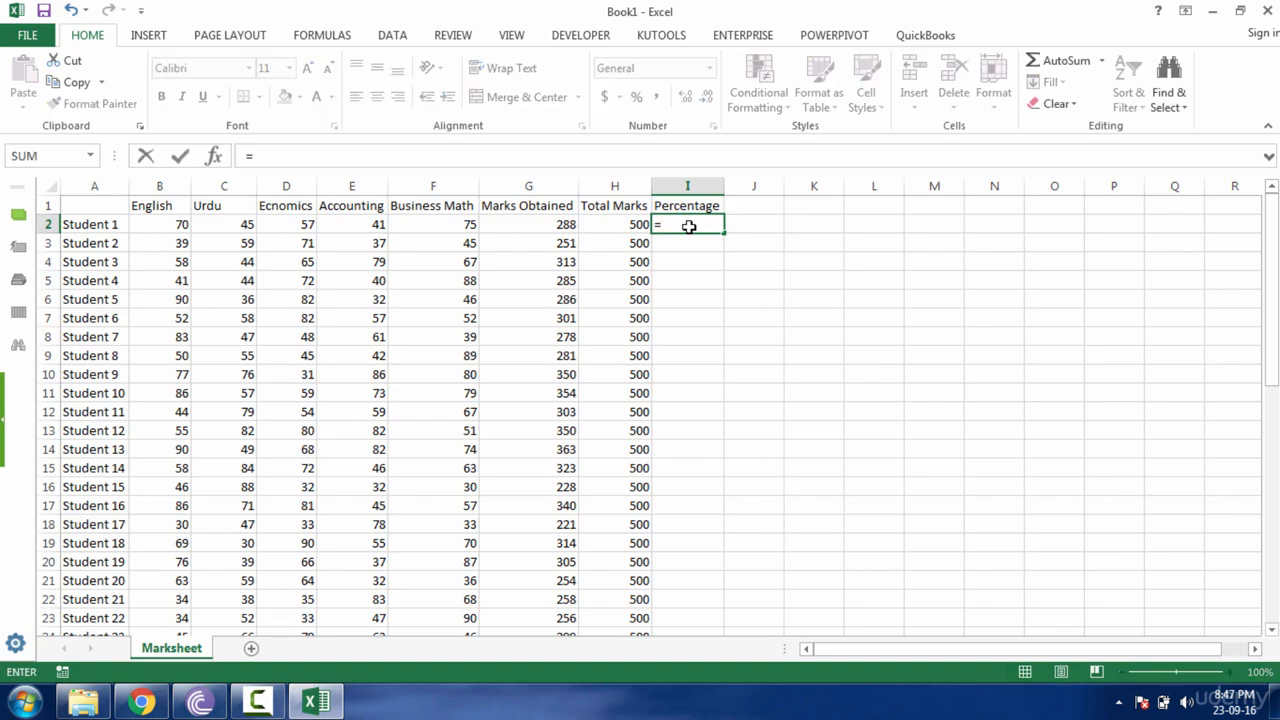
click(553, 228)
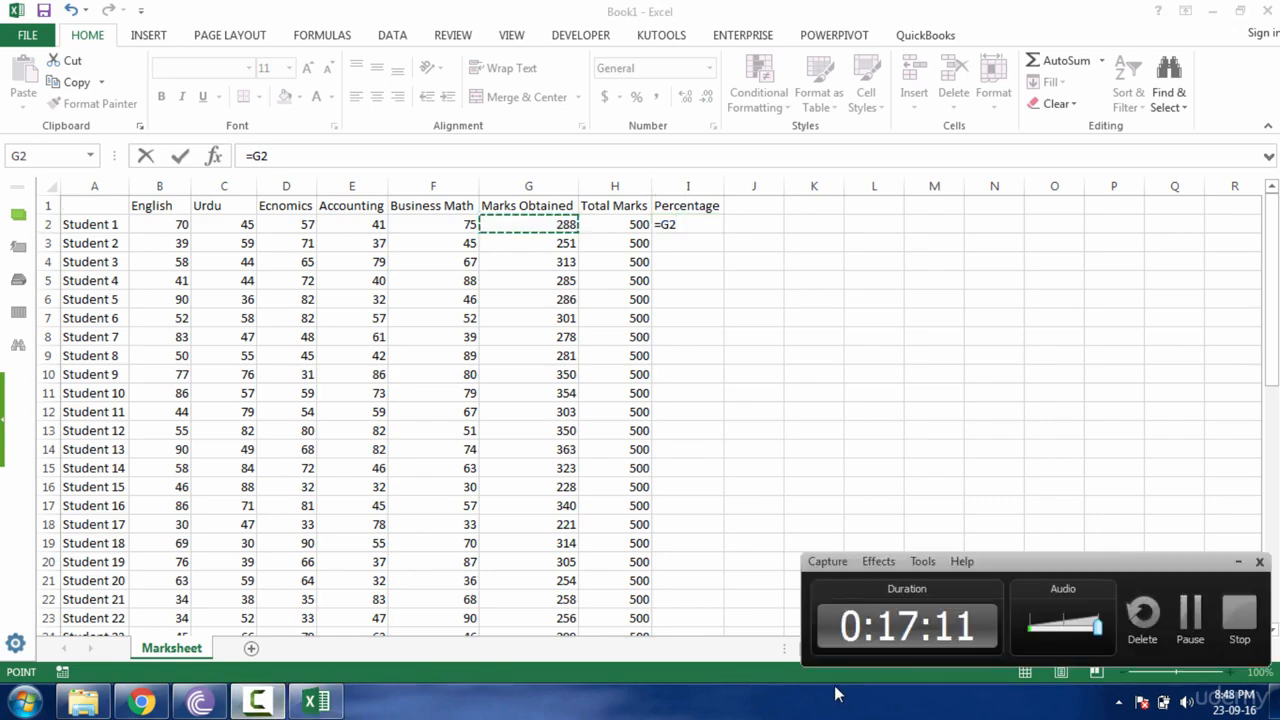
click(1190, 629)
click(1156, 620)
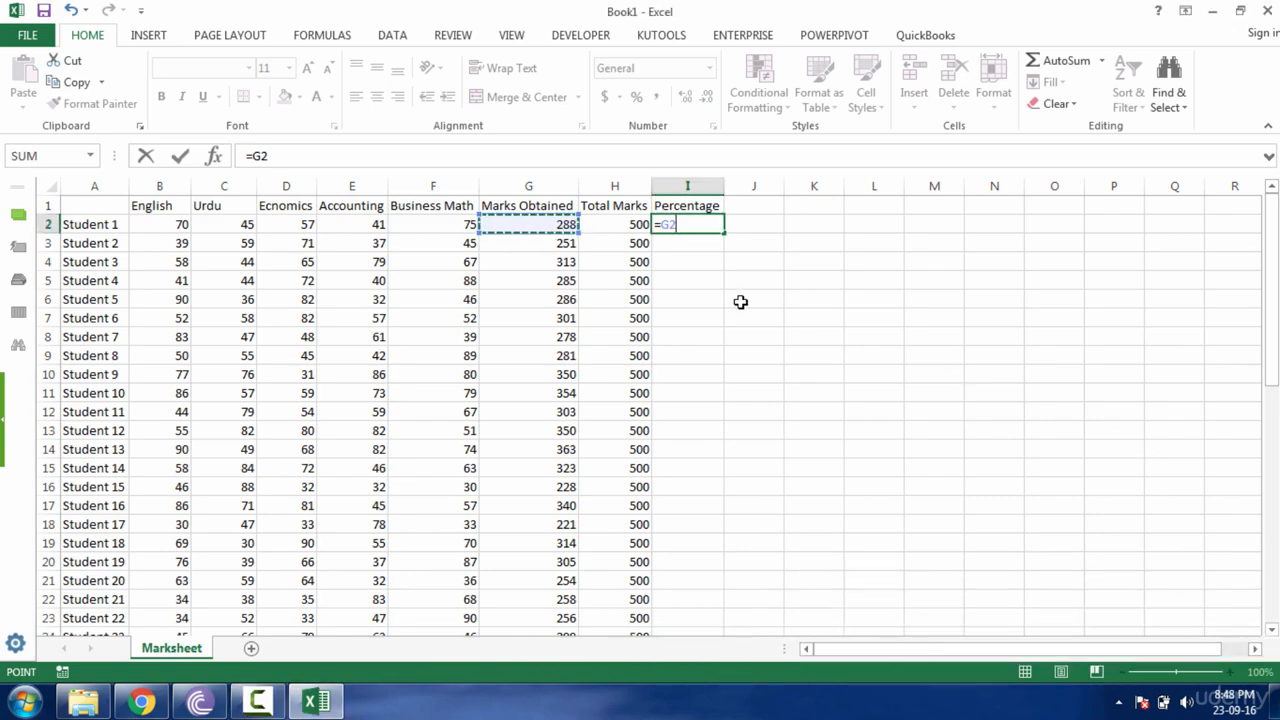
key(BackSpace)
key(BackSpace)
key(BackSpace)
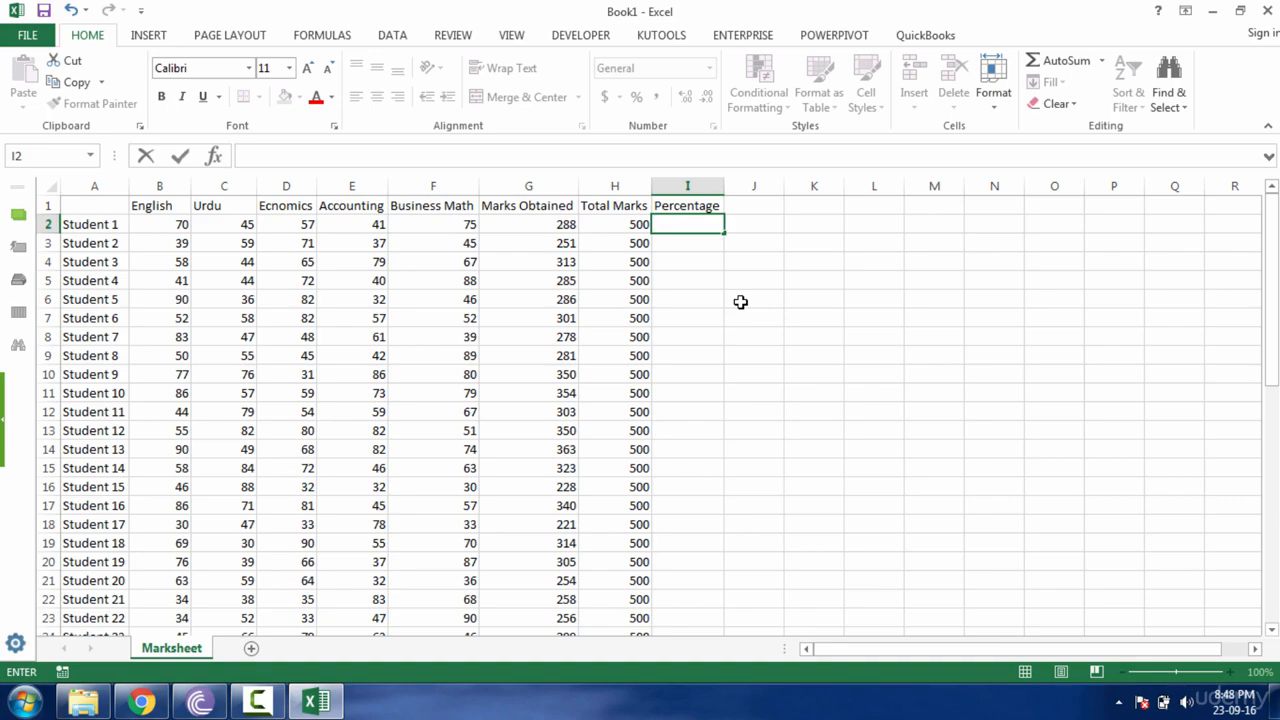
Step: Enter the formula =G2/H2 in I2 to divide Student 1's marks obtained by the total marks
text(=)
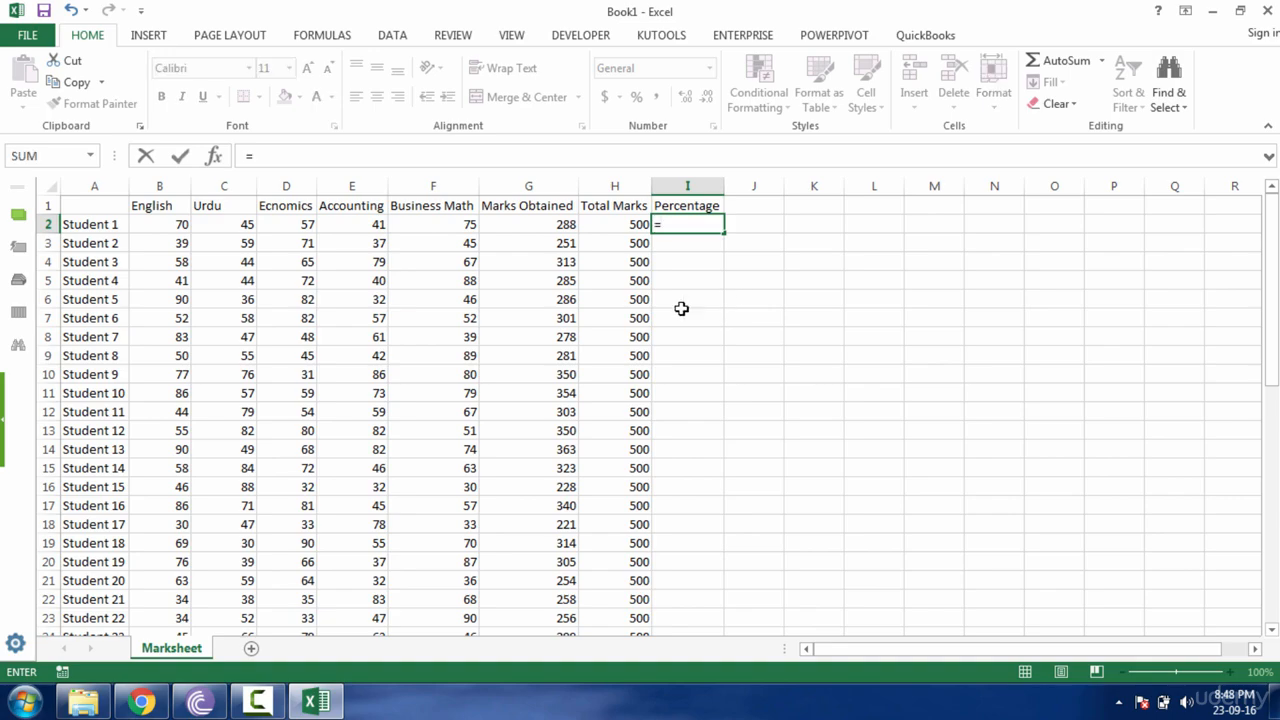
click(555, 226)
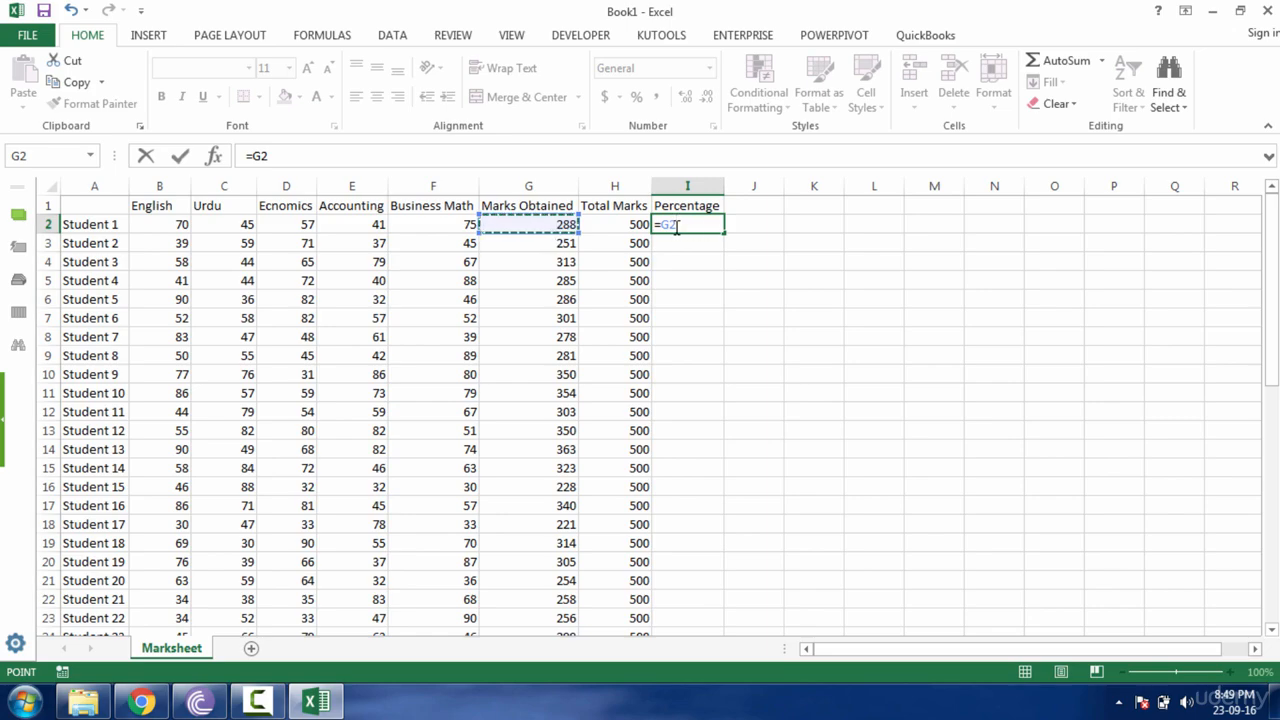
text(/)
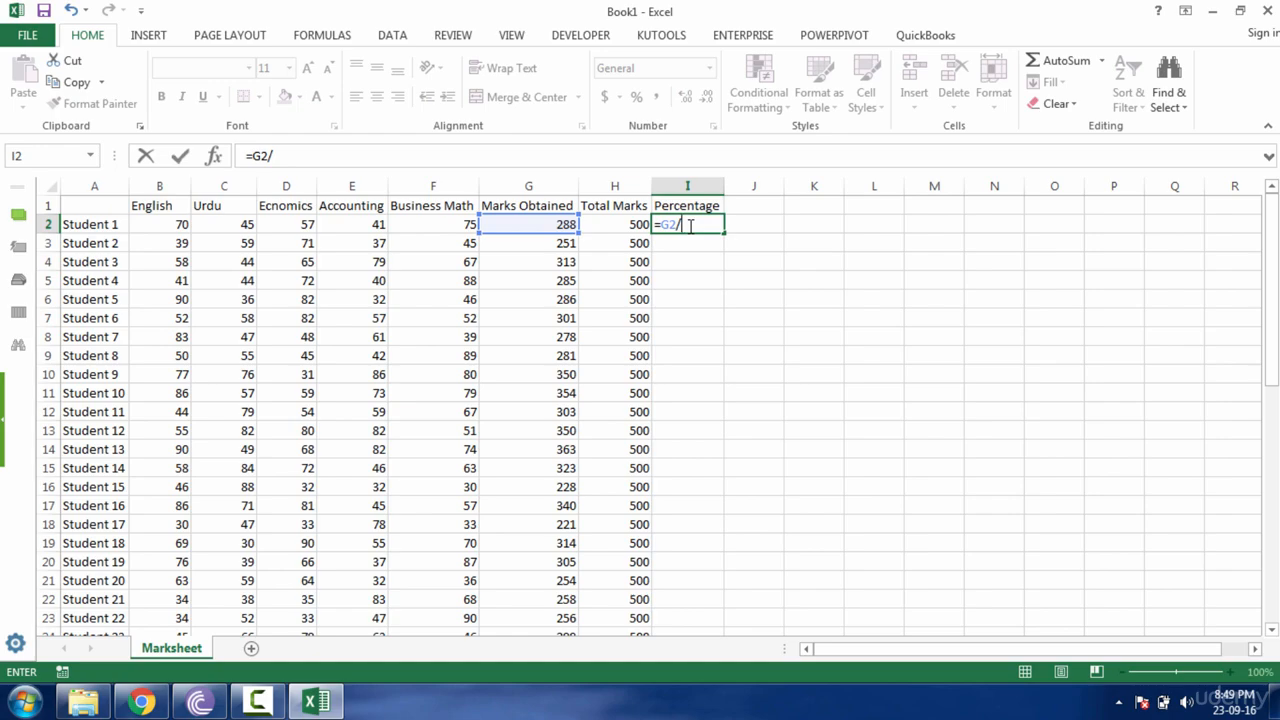
click(607, 227)
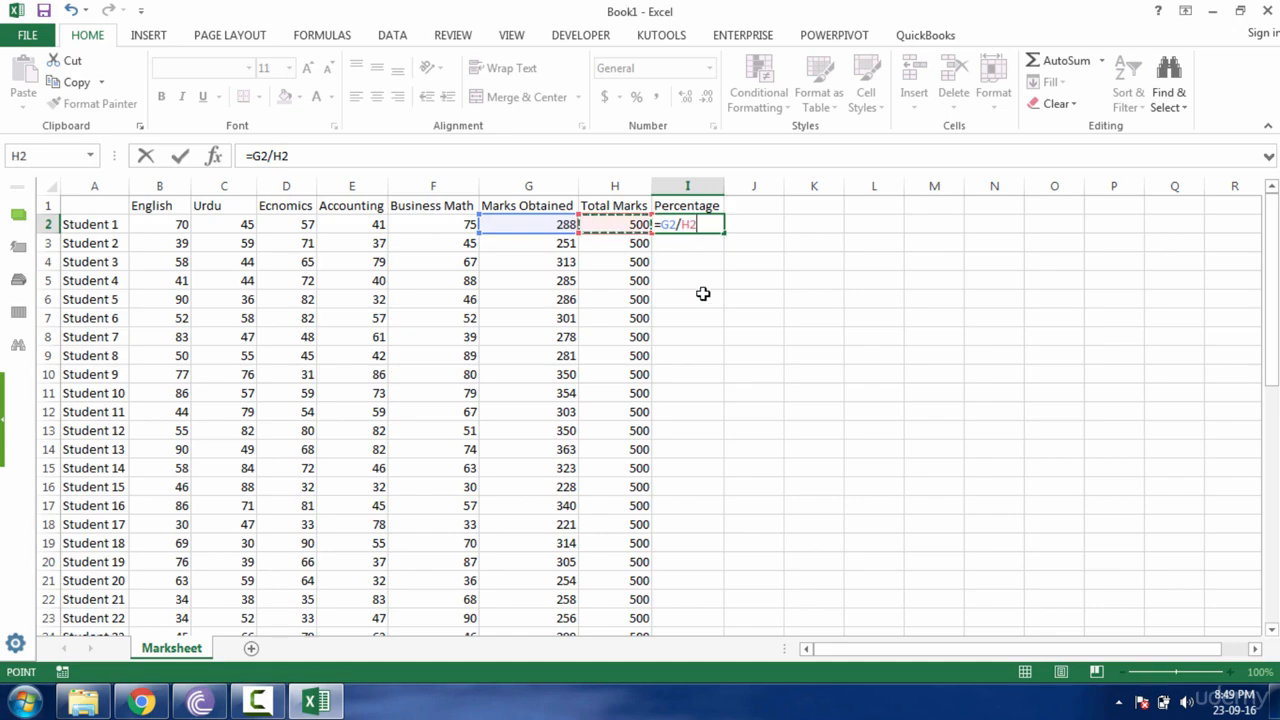
key(Return)
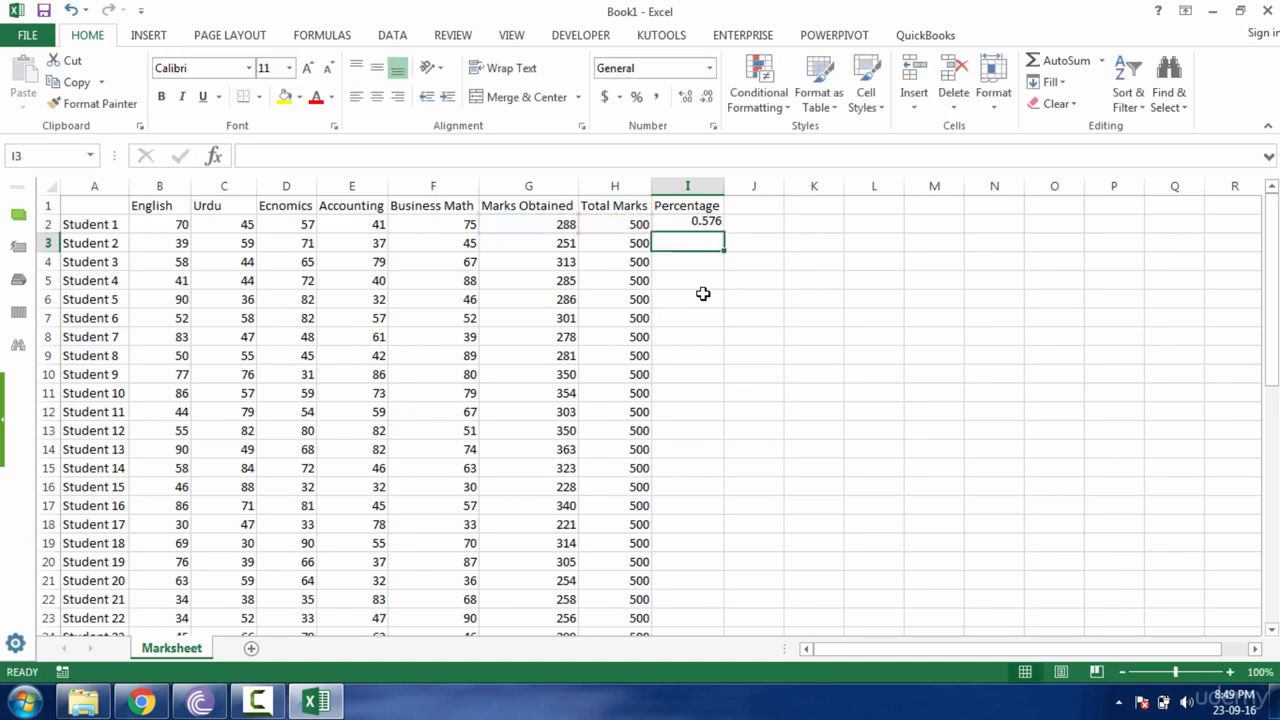
Step: Examine the number formats available for I2, including the Format Cells number categories, without applying one
click(708, 224)
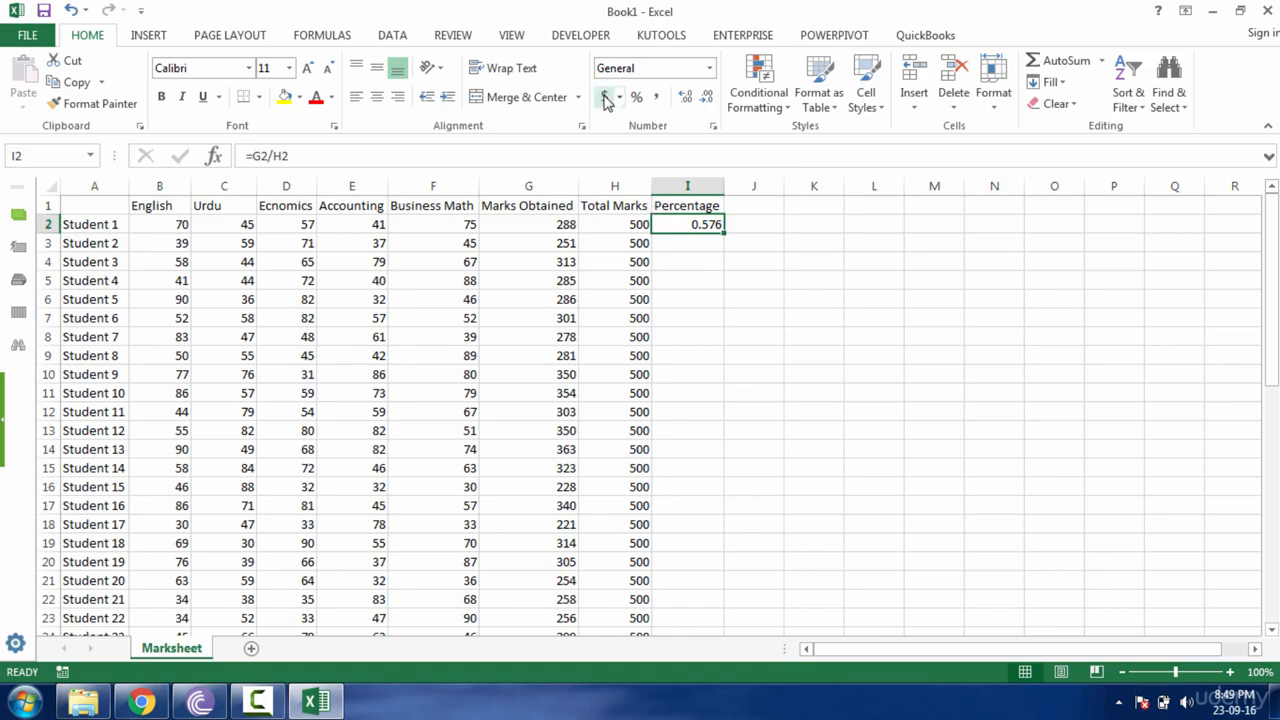
click(709, 68)
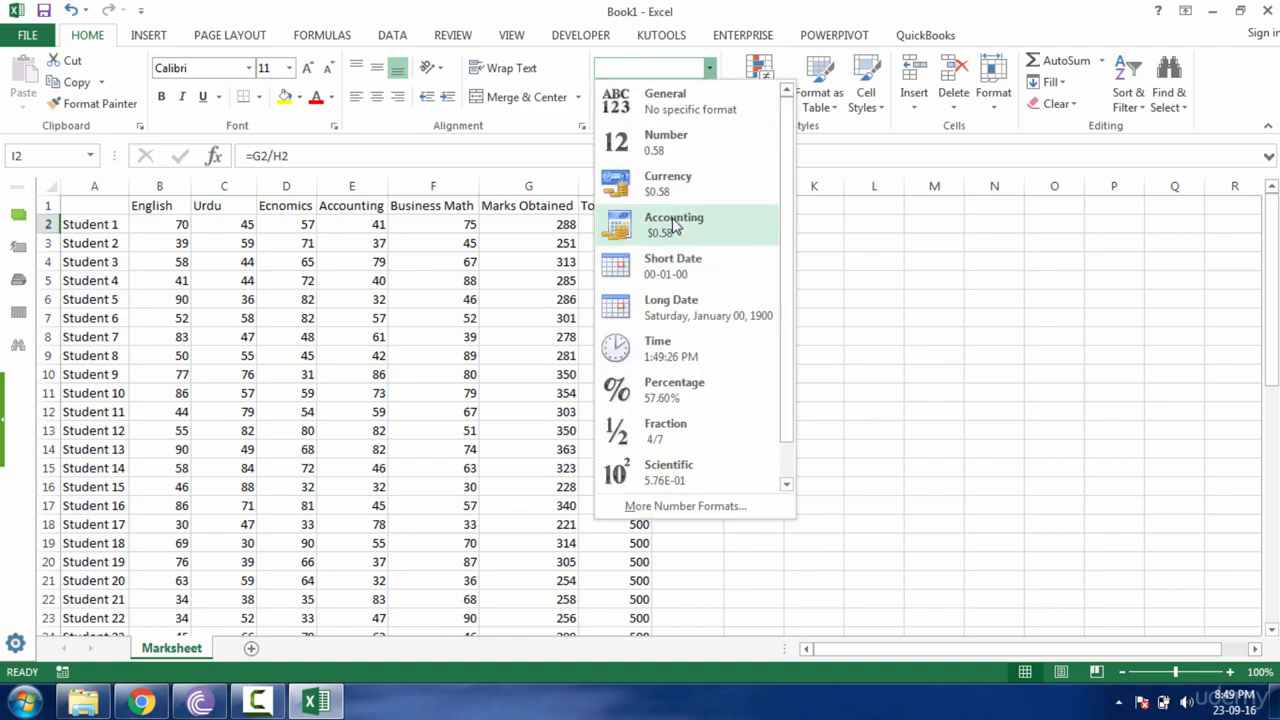
click(846, 291)
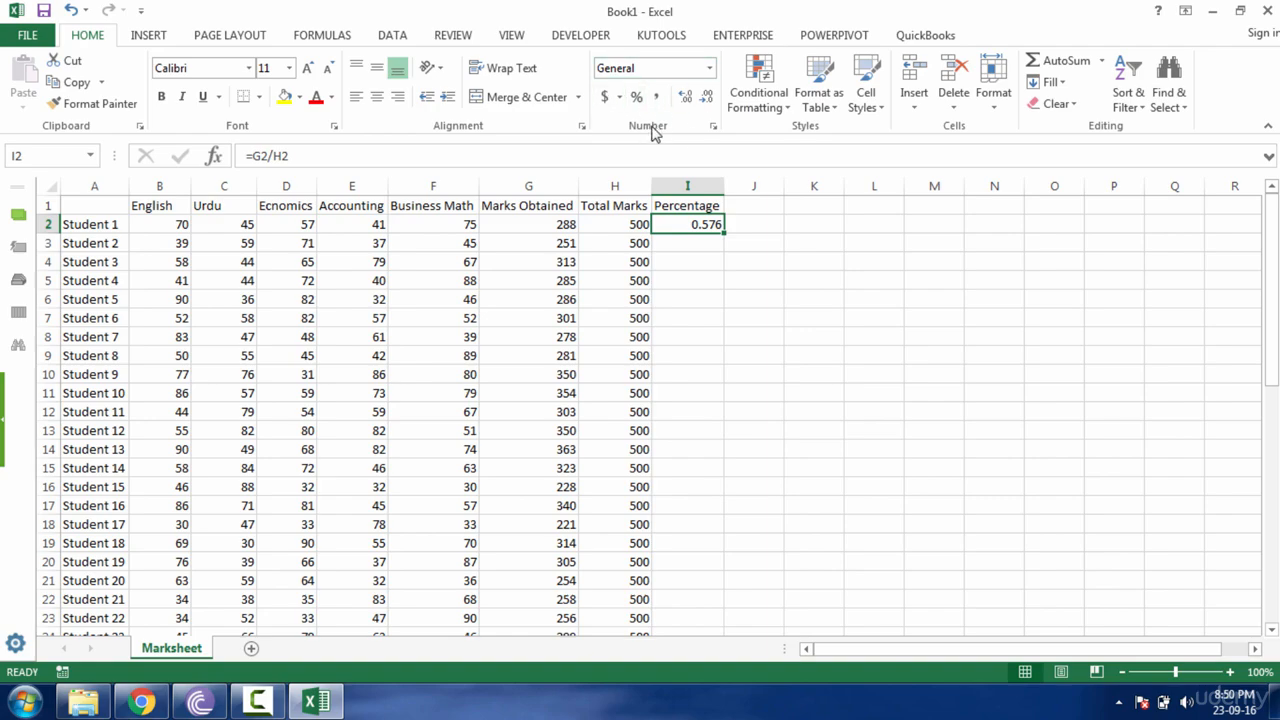
click(713, 126)
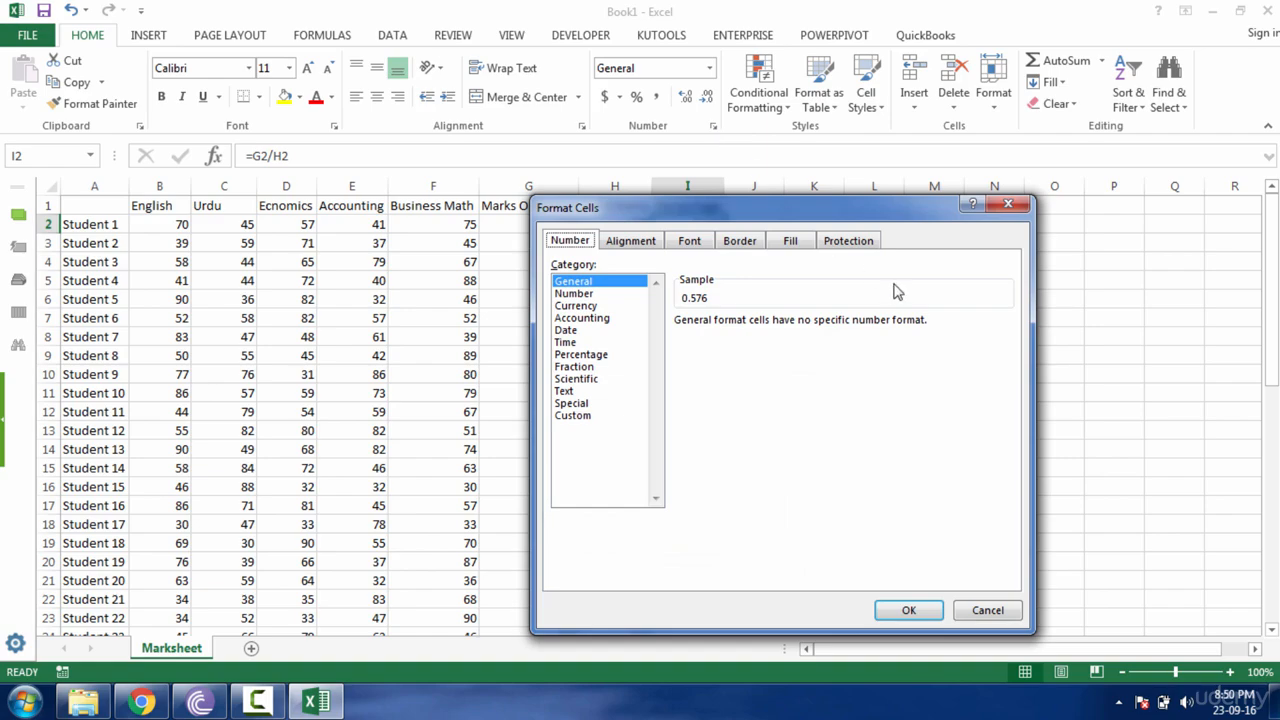
click(1002, 207)
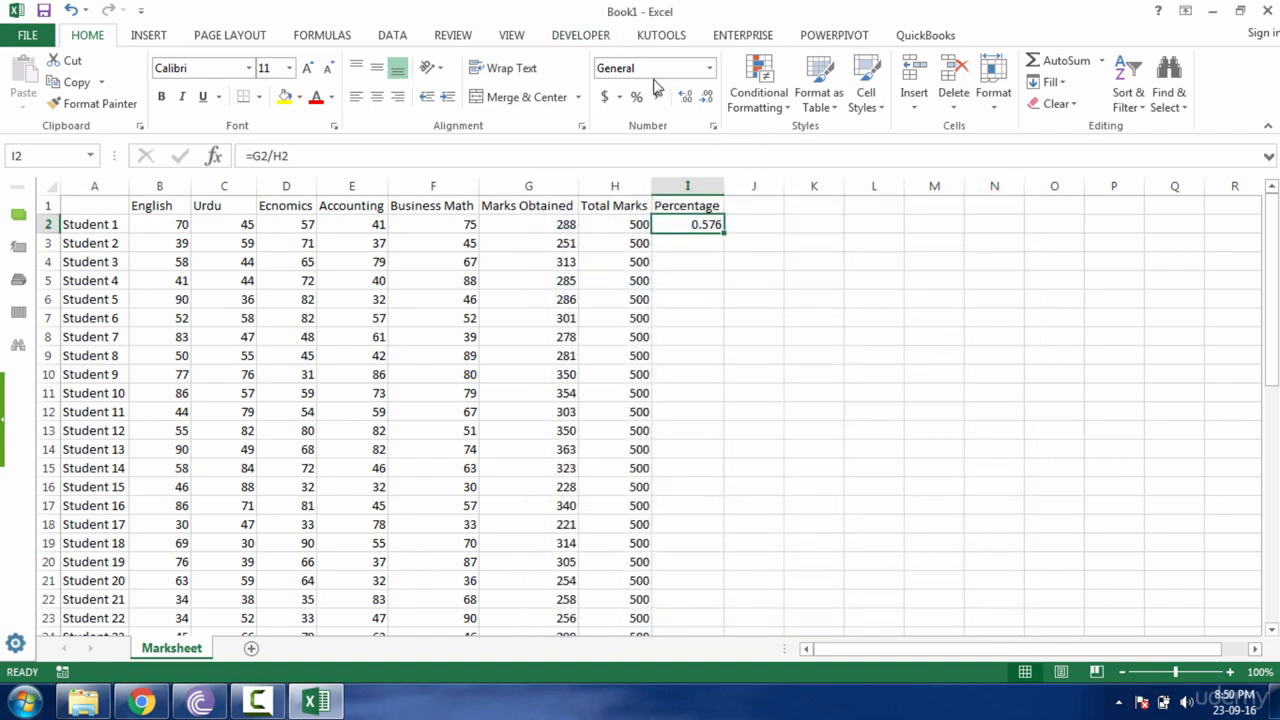
Step: Format Student 1's percentage in I2 as a percentage and fill its formula down the Percentage column for all 50 students
click(714, 126)
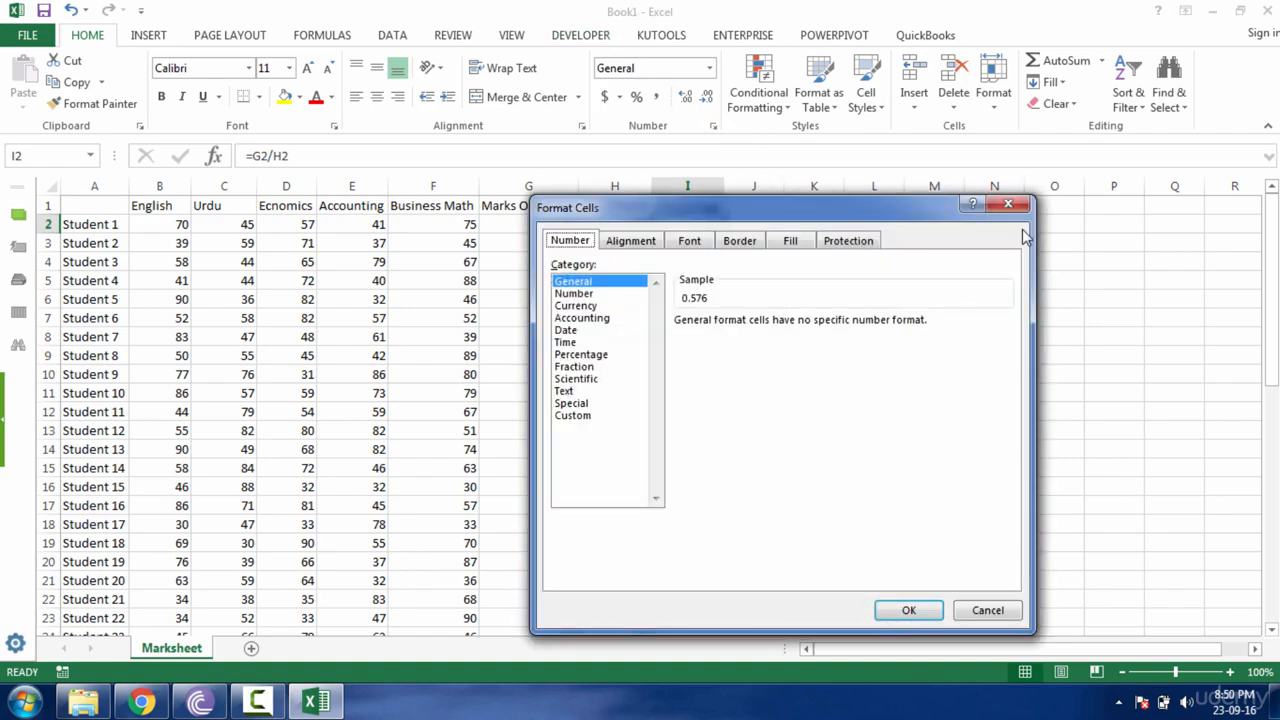
click(1006, 205)
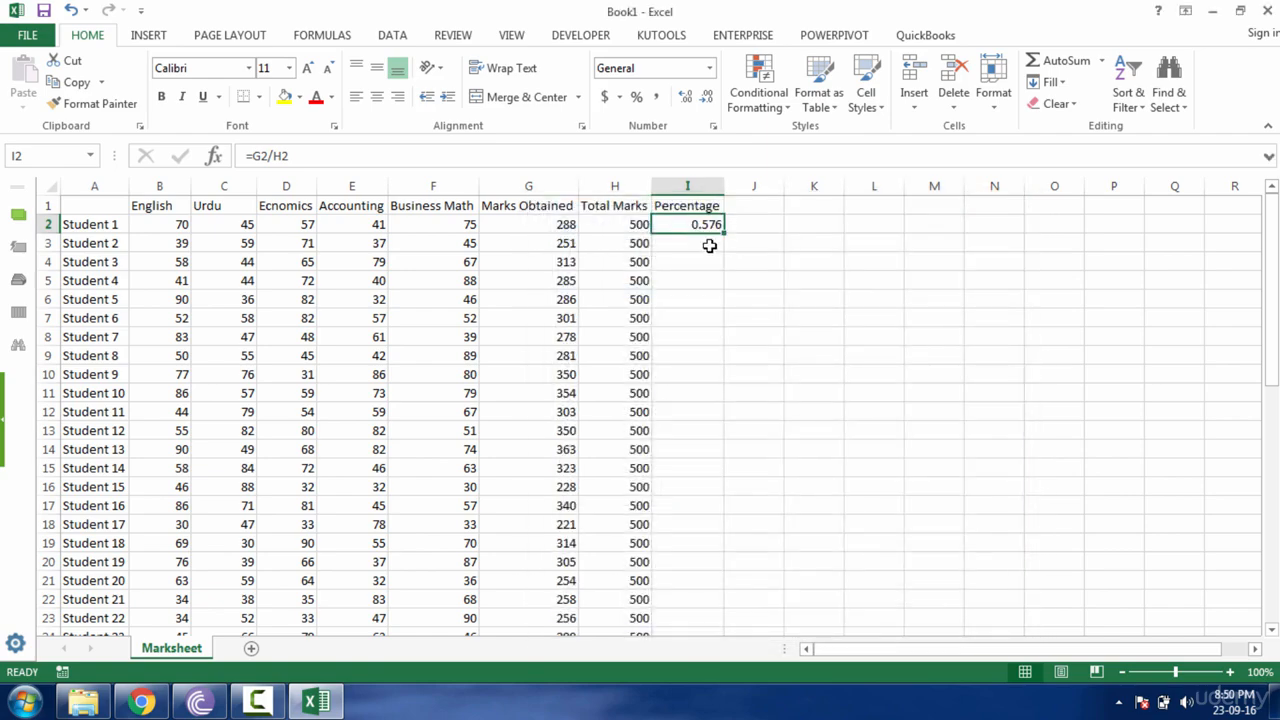
click(637, 100)
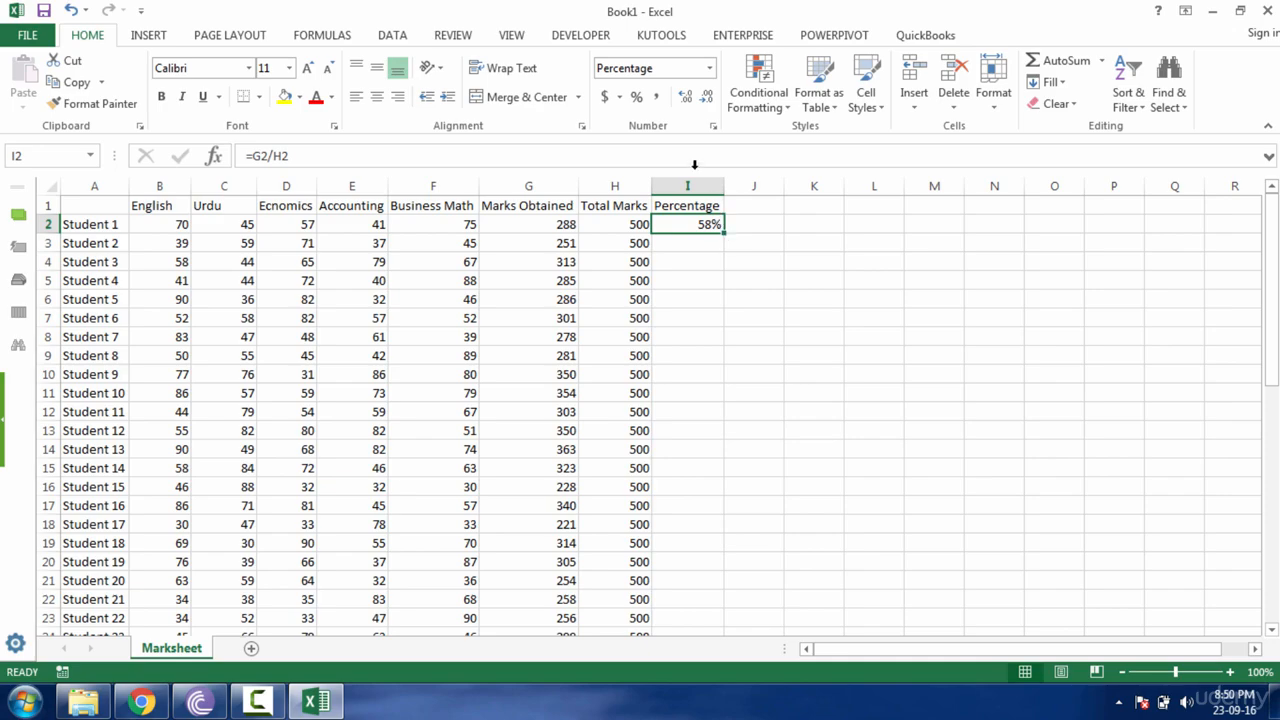
double_click(722, 232)
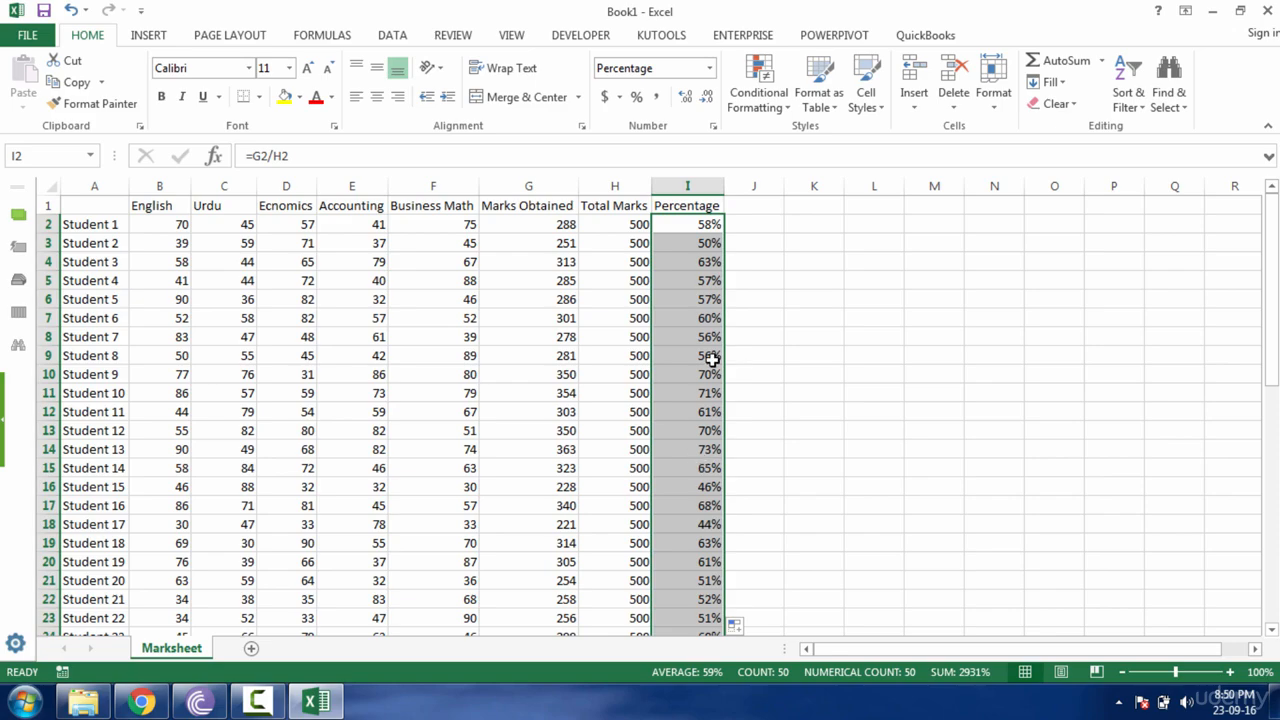
Step: Change Student 1's Business Math mark in F2 to 76
click(459, 230)
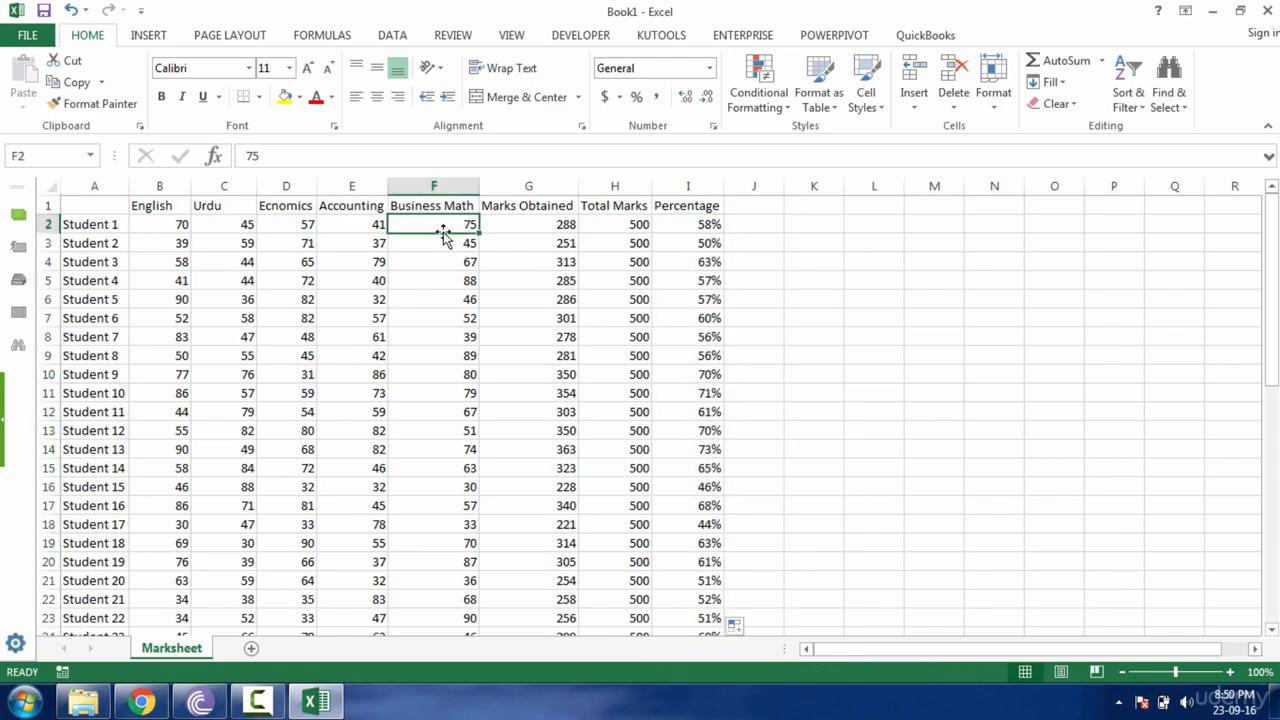
text(76)
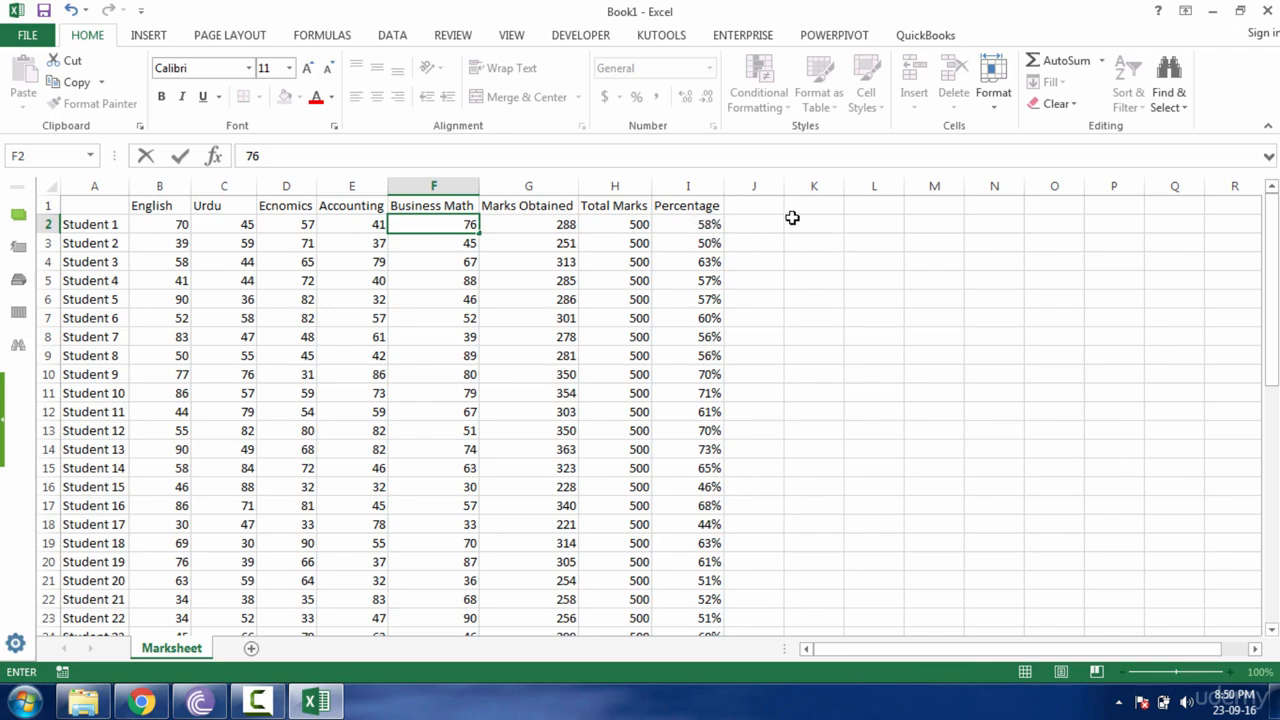
key(Return)
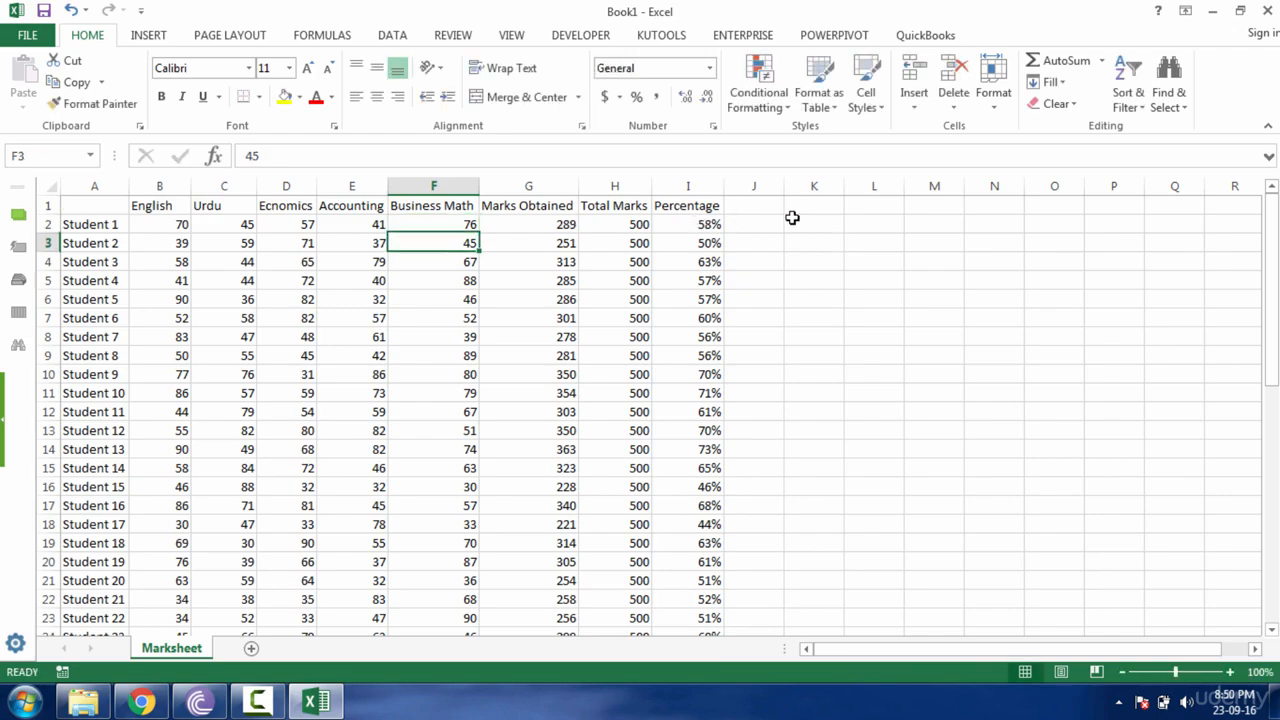
Step: Increase the decimals of all percentages from I2 to I51 to two decimal places
click(720, 222)
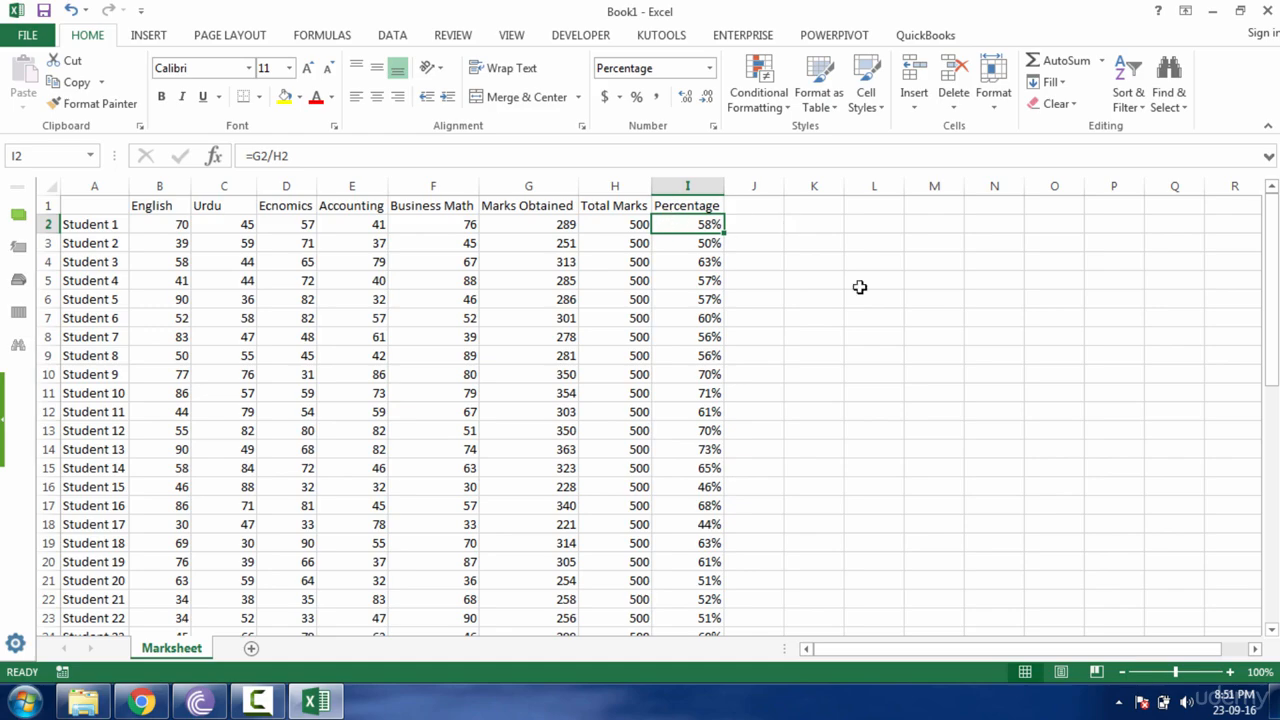
key(ctrl+shift+Down)
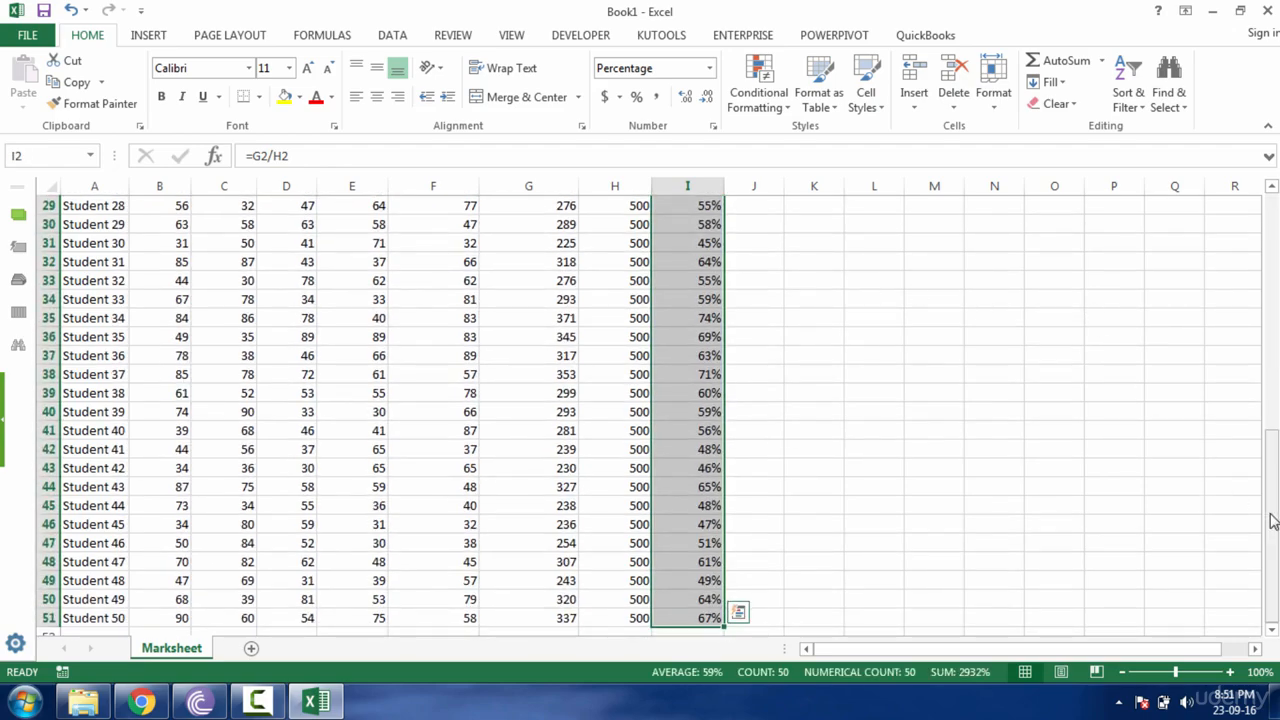
drag(1272, 521, 1271, 514)
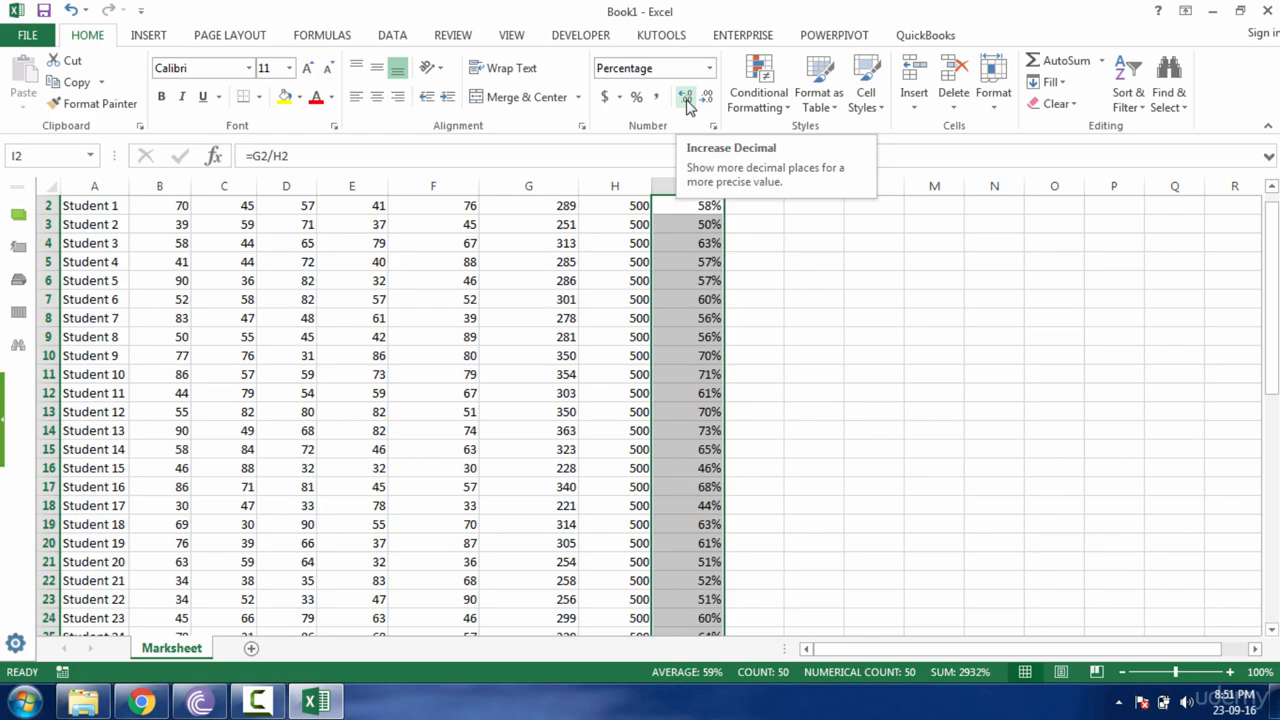
click(686, 103)
click(686, 103)
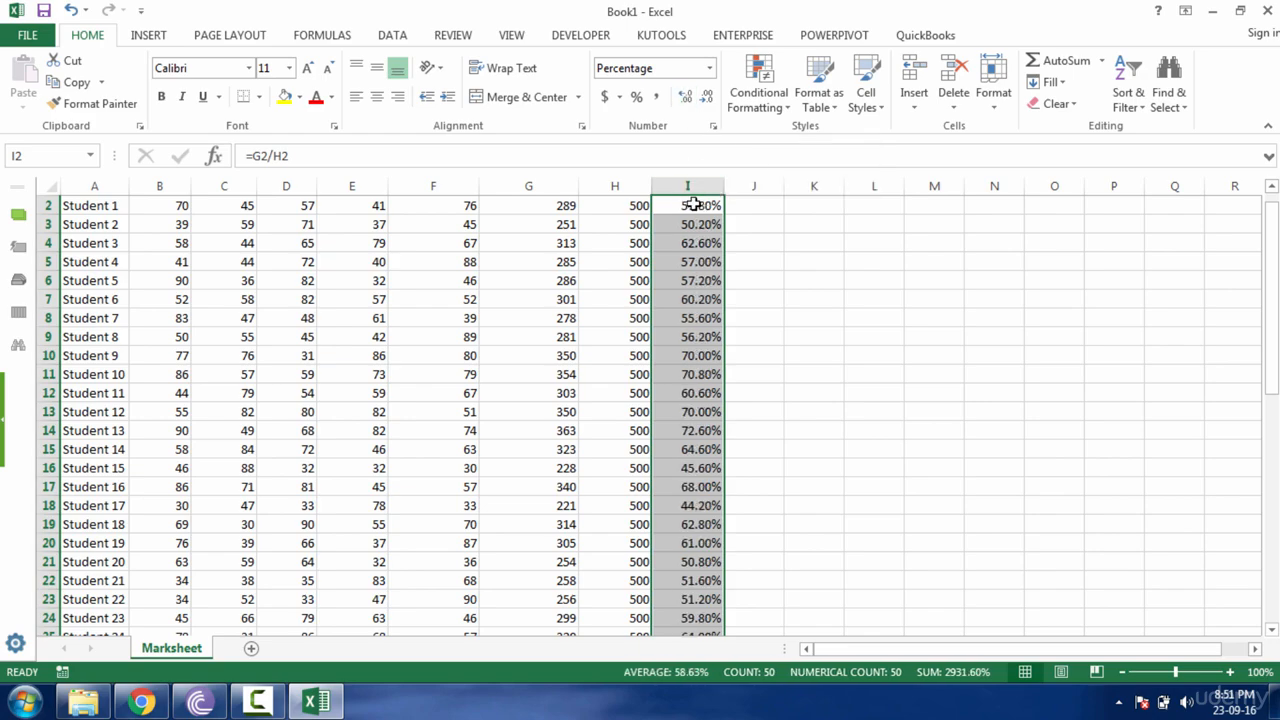
click(698, 205)
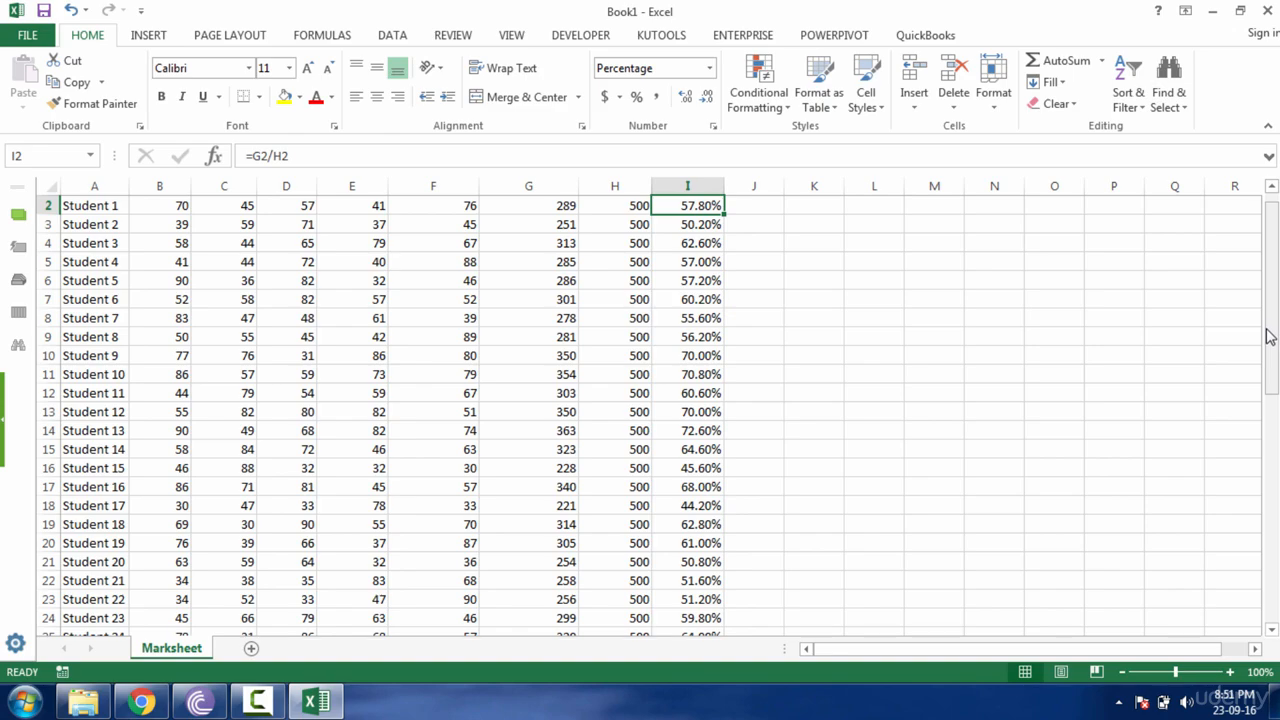
Step: Select the empty header cell J1 beside the Percentage heading
drag(1268, 334, 1277, 284)
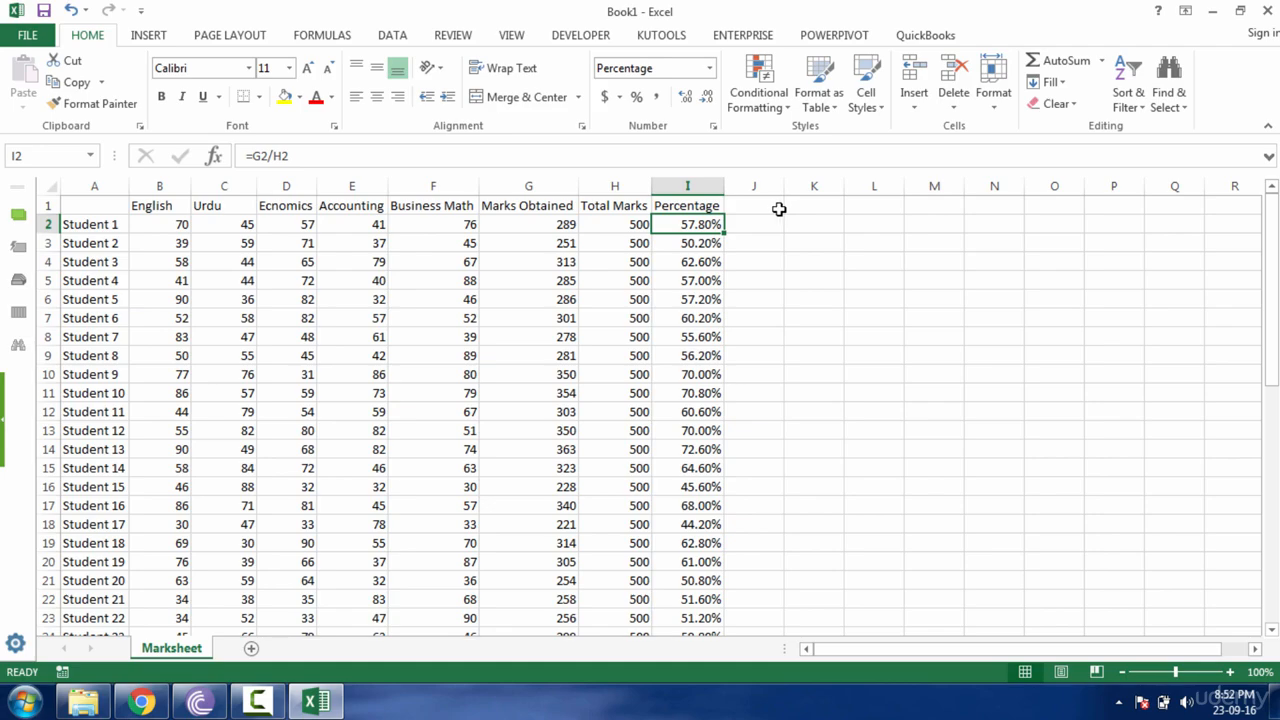
click(766, 208)
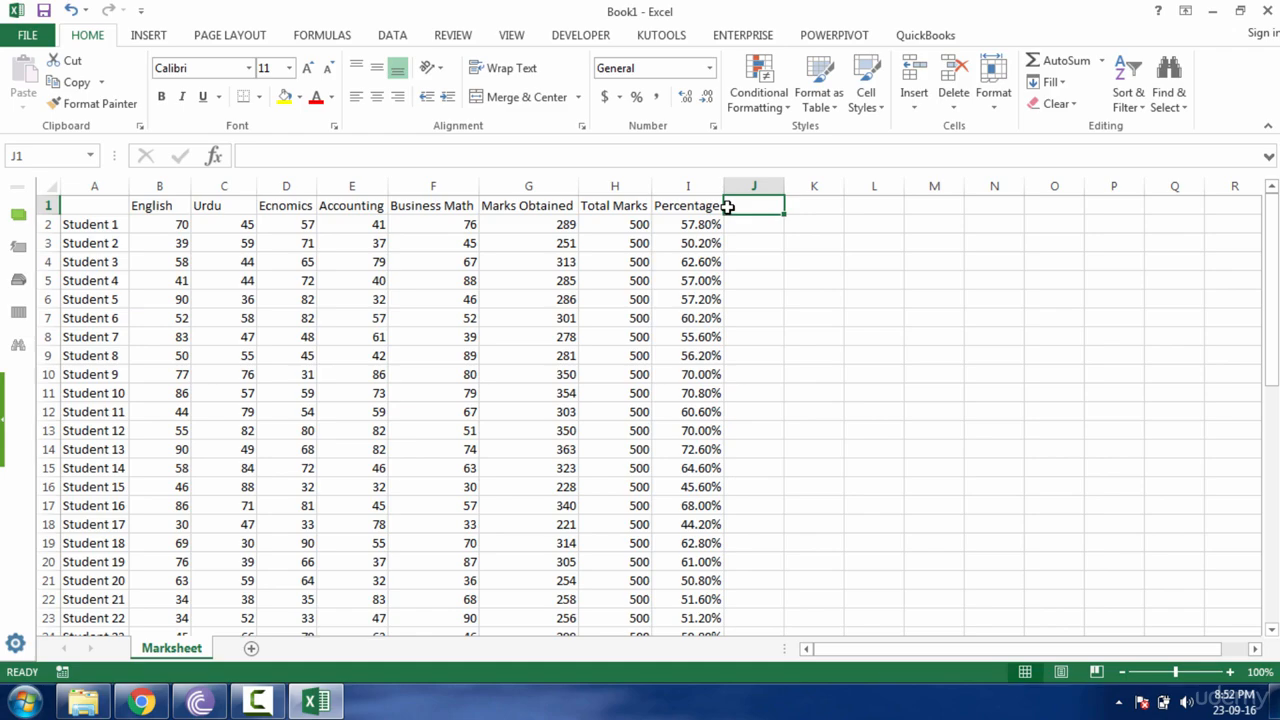